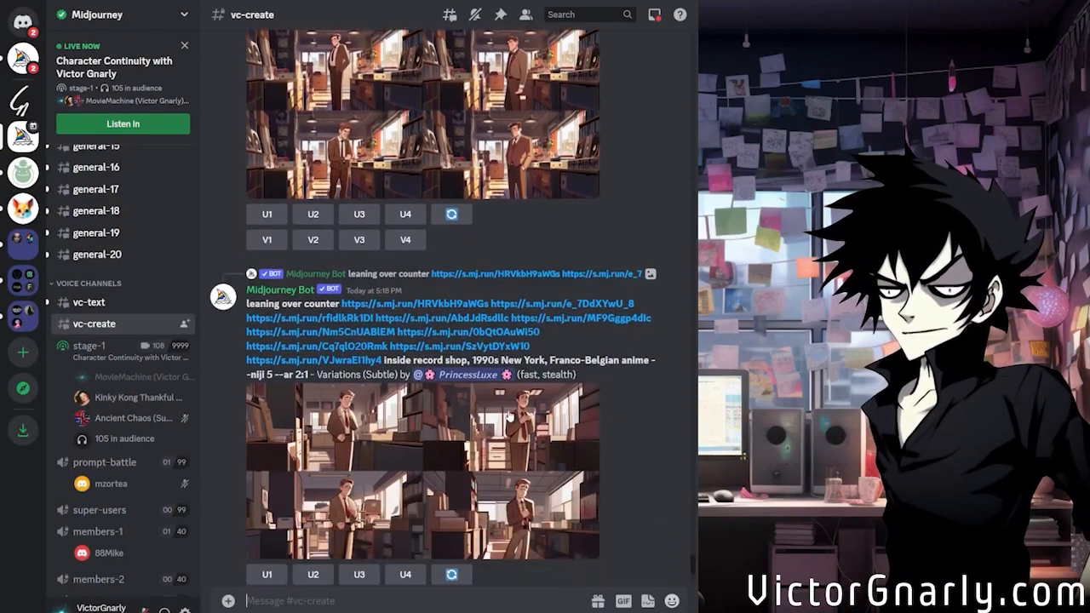
Open the Style Tuner page linked in the bot's message for the Franco-Belgian inspired anime prompt
scroll(509, 435, down, 5)
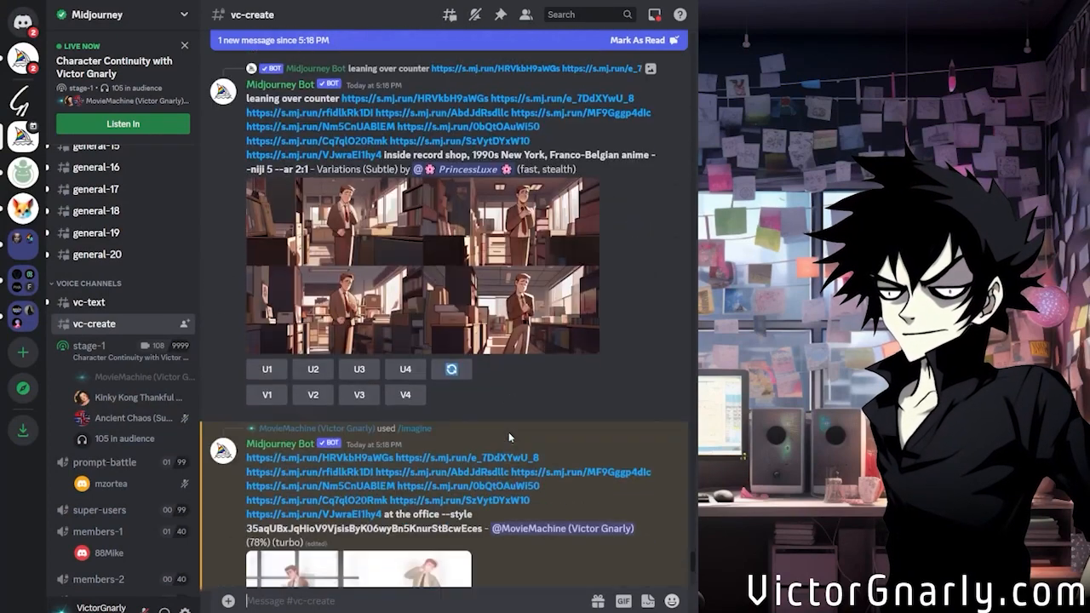
scroll(541, 448, down, 3)
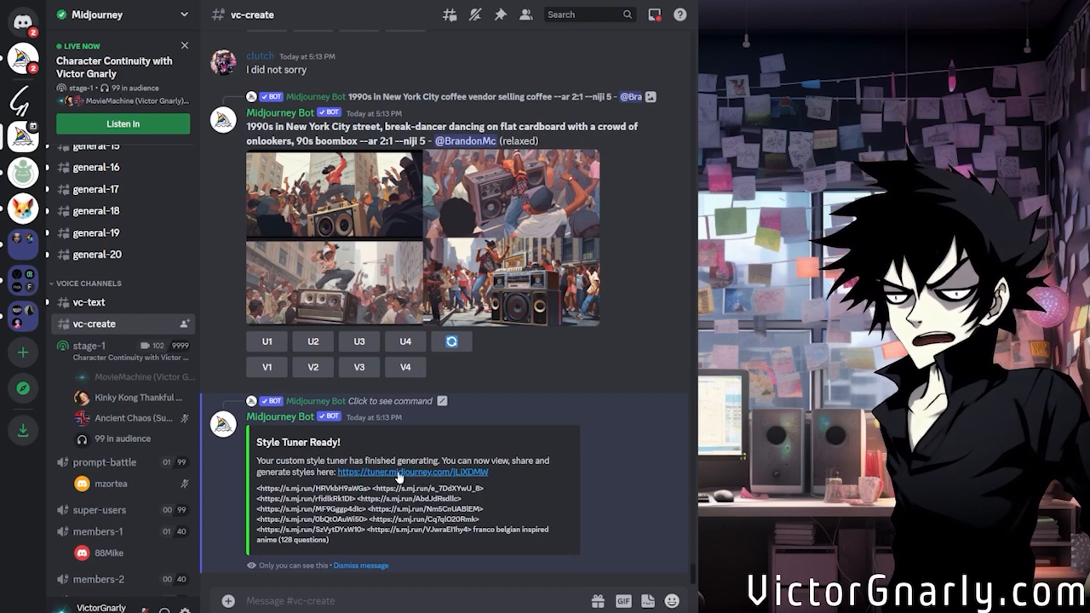
click(399, 473)
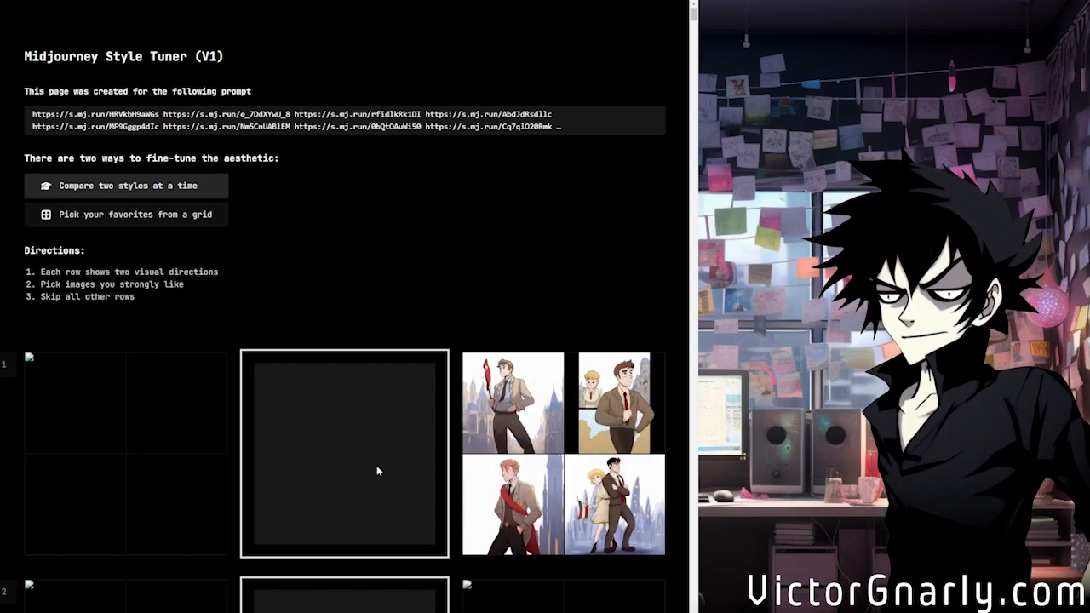
Examine the Style Tuner's directions and the paired style images in the first few rows
scroll(371, 363, down, 3)
scroll(384, 393, up, 3)
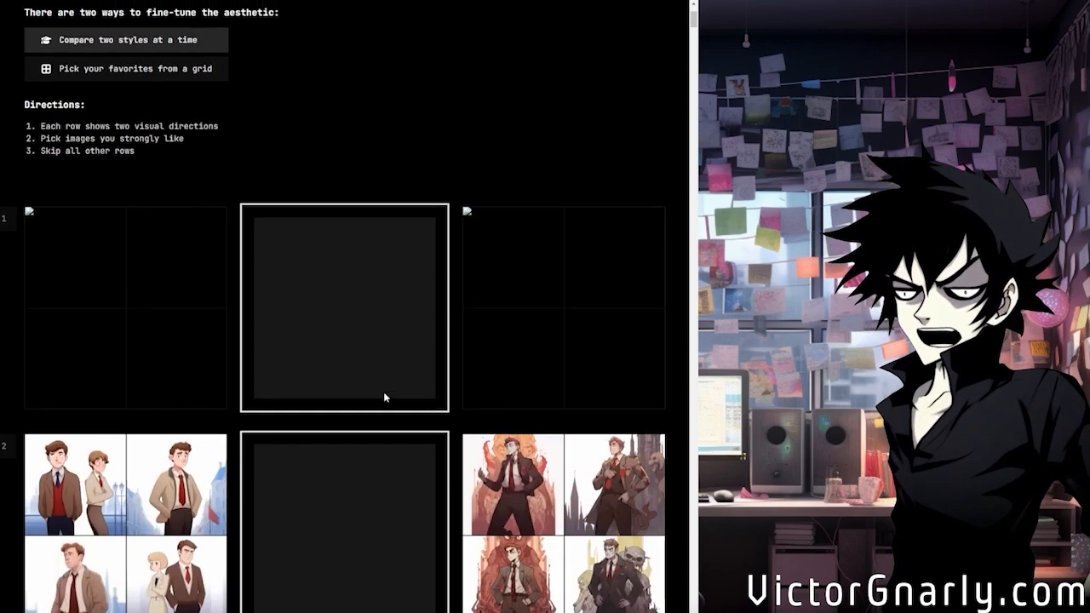
scroll(384, 394, down, 4)
scroll(398, 432, up, 2)
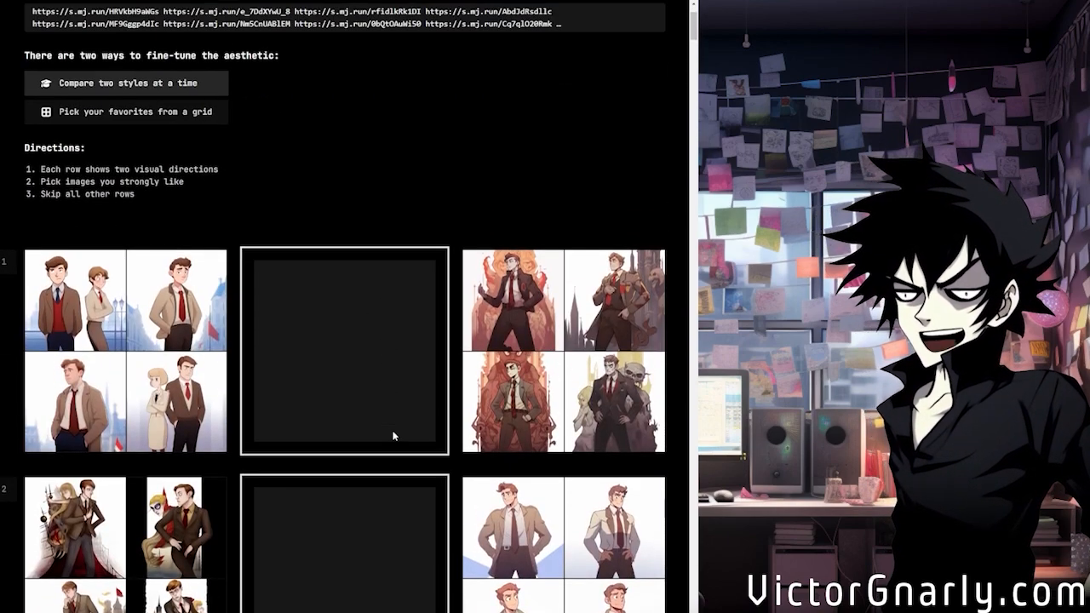
scroll(393, 436, up, 2)
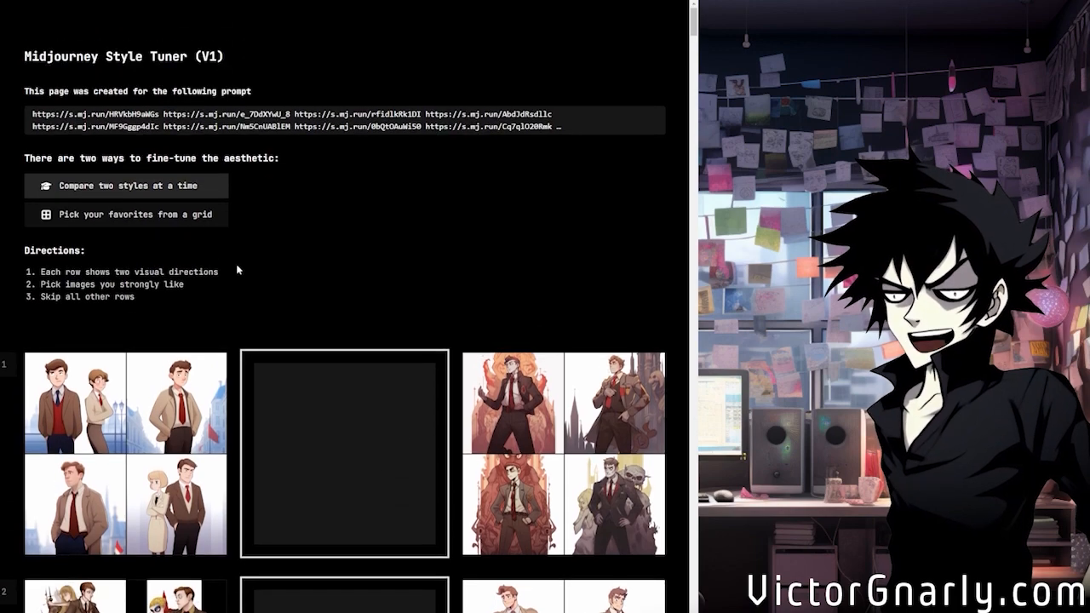
scroll(272, 312, down, 2)
scroll(272, 311, up, 2)
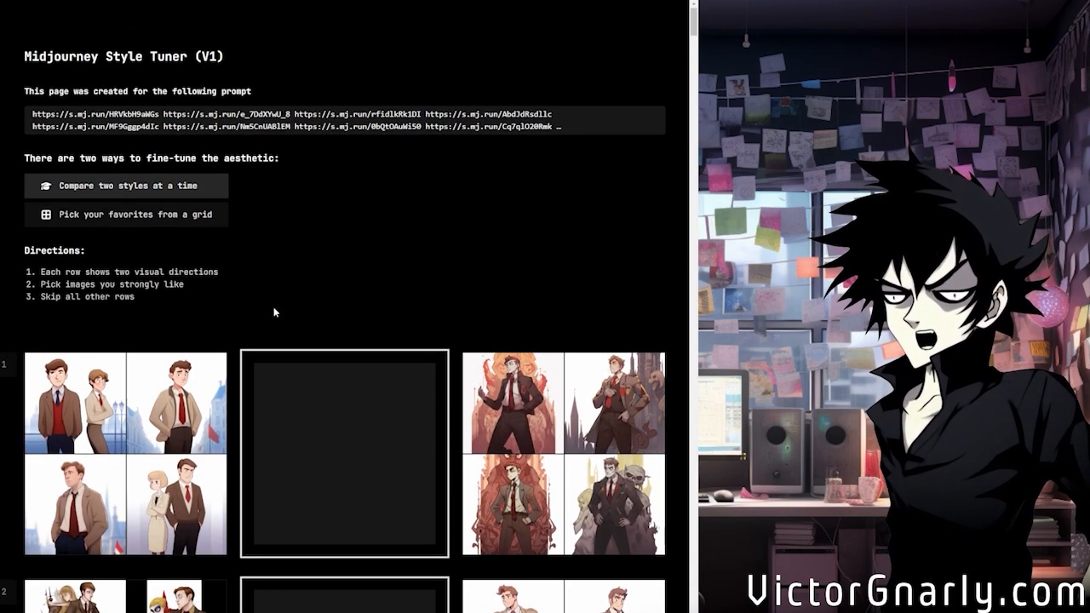
scroll(273, 311, down, 2)
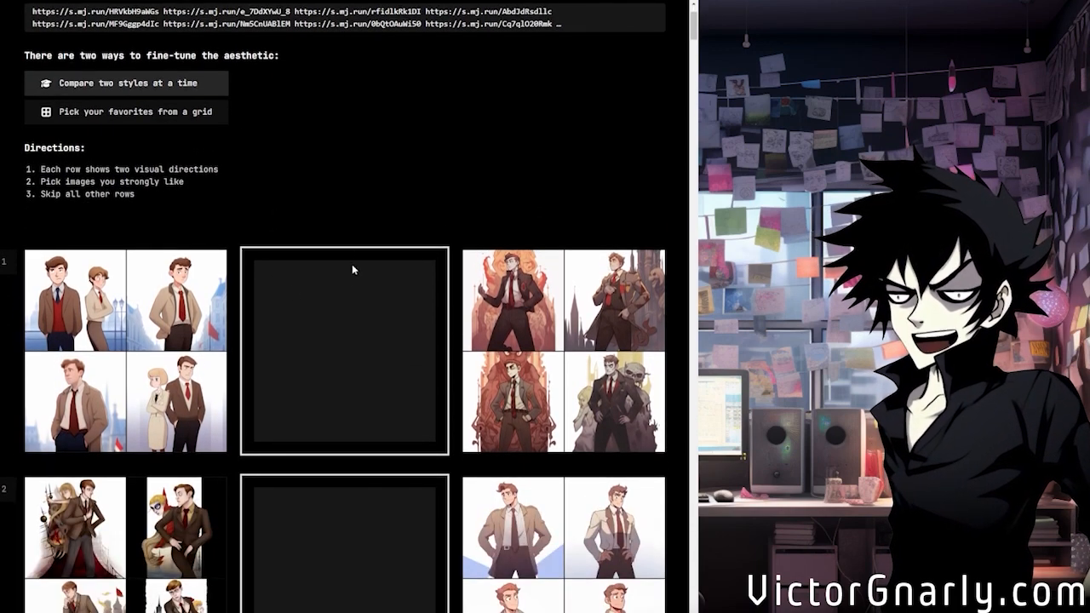
scroll(349, 256, down, 2)
scroll(345, 251, down, 3)
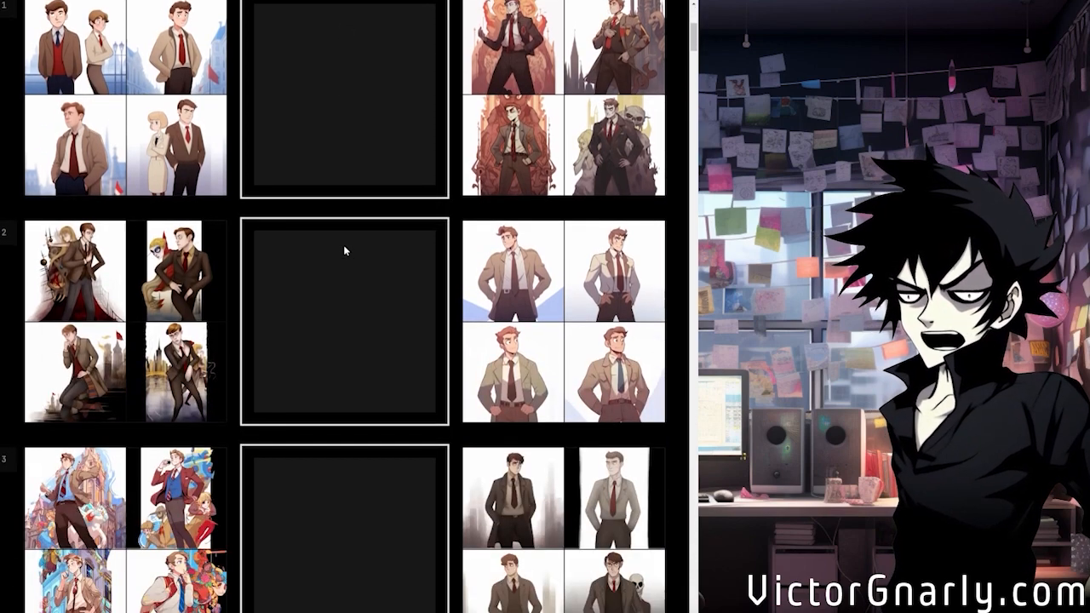
scroll(343, 267, up, 5)
scroll(226, 266, down, 4)
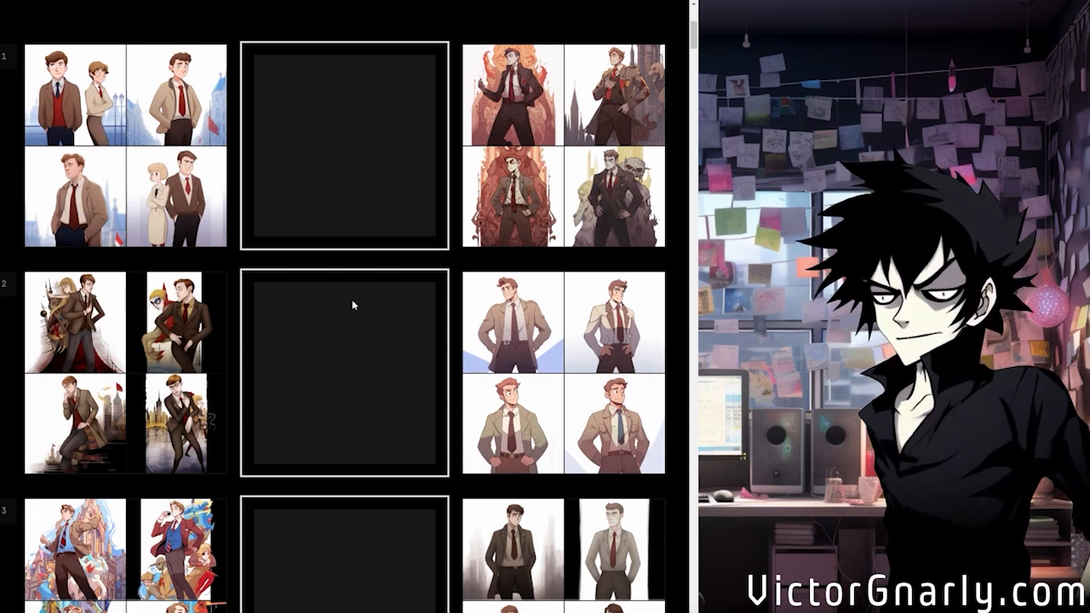
scroll(409, 369, down, 3)
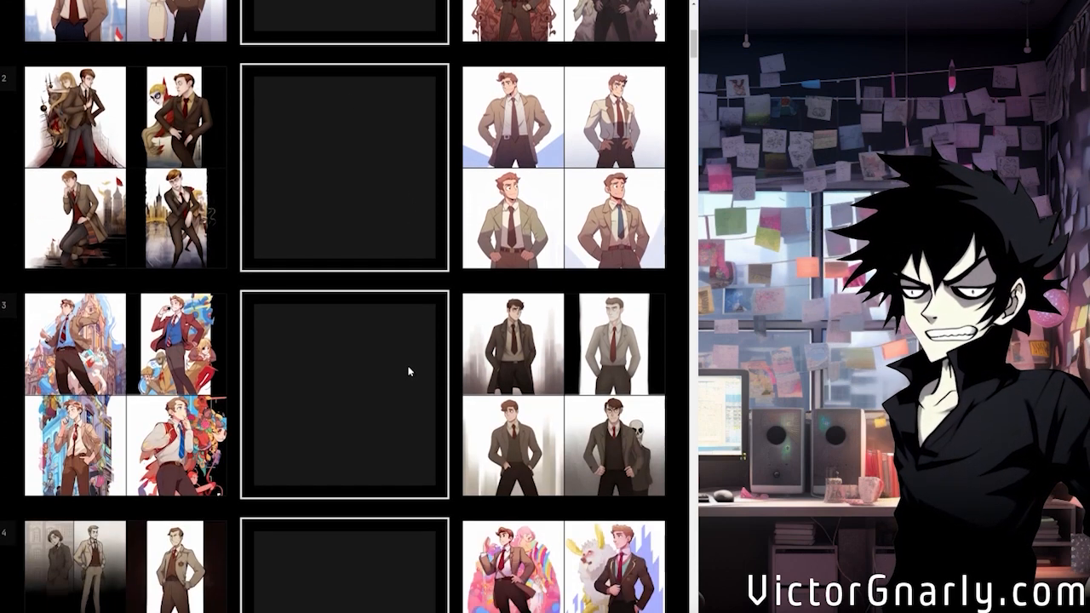
scroll(409, 369, up, 2)
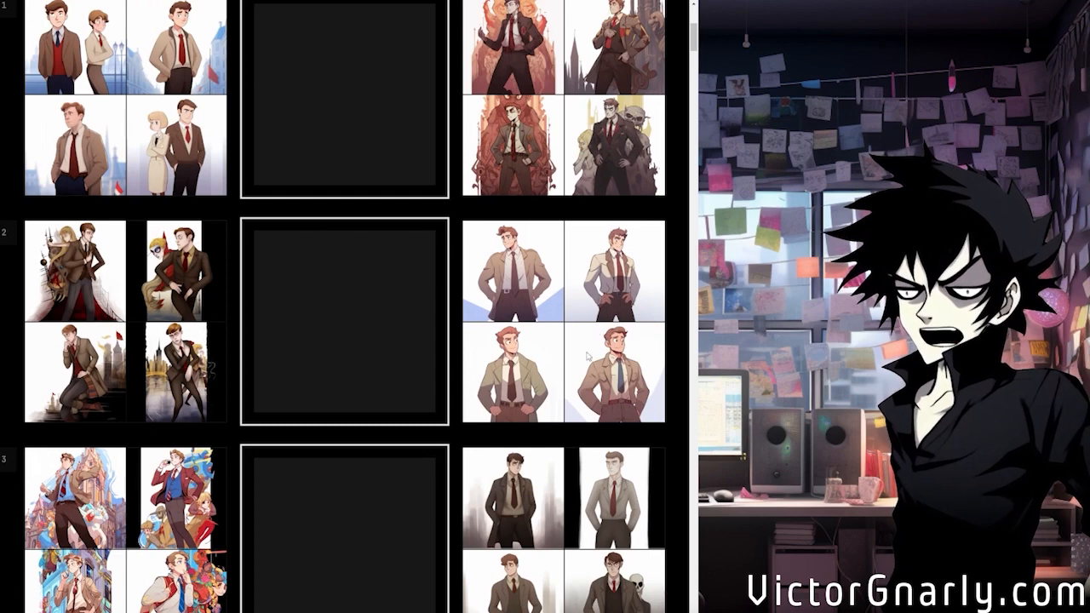
Compare the style pairs down to row 10 and choose that row's first style, the muted beige one
scroll(372, 337, down, 4)
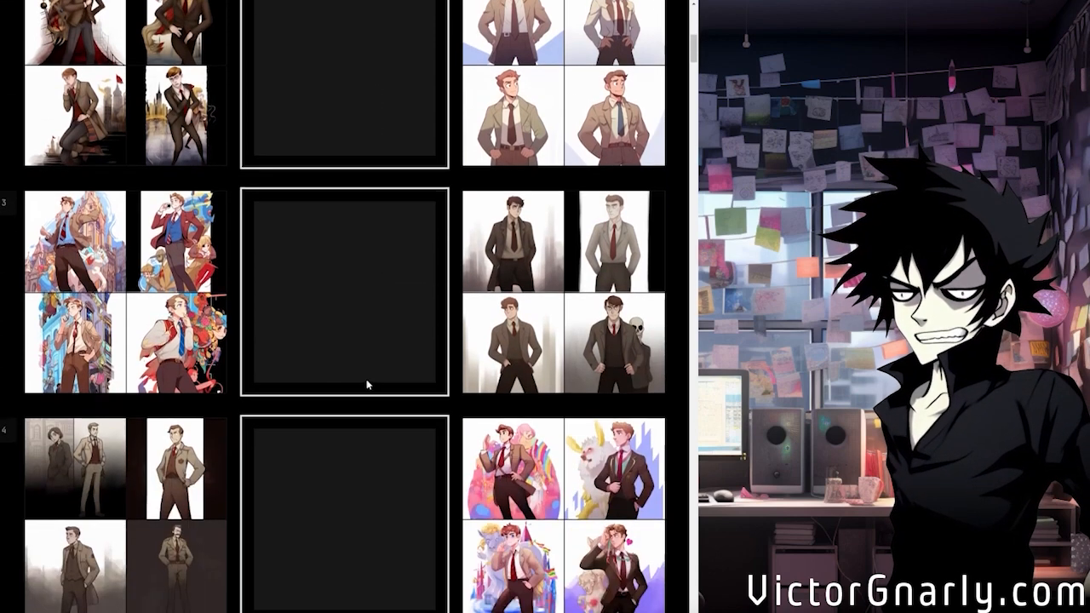
scroll(369, 337, down, 2)
scroll(341, 391, down, 3)
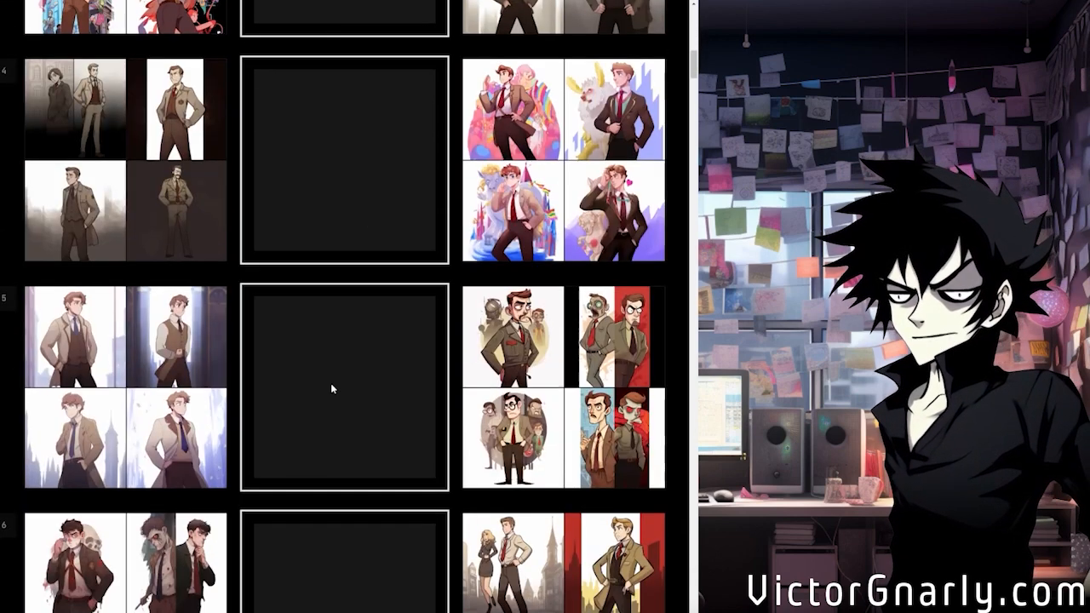
scroll(332, 388, down, 6)
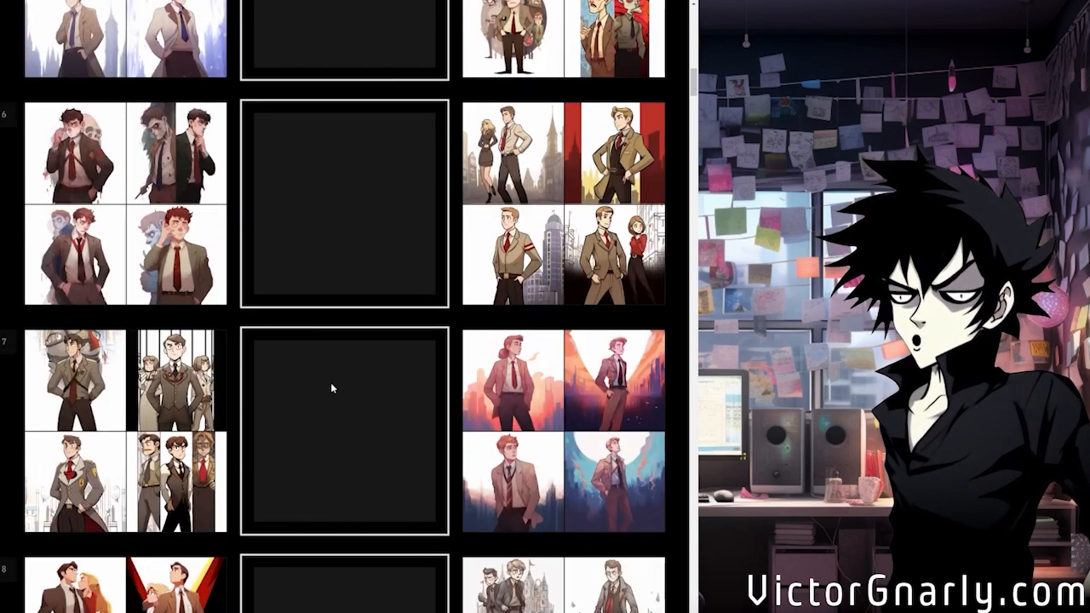
scroll(331, 380, down, 6)
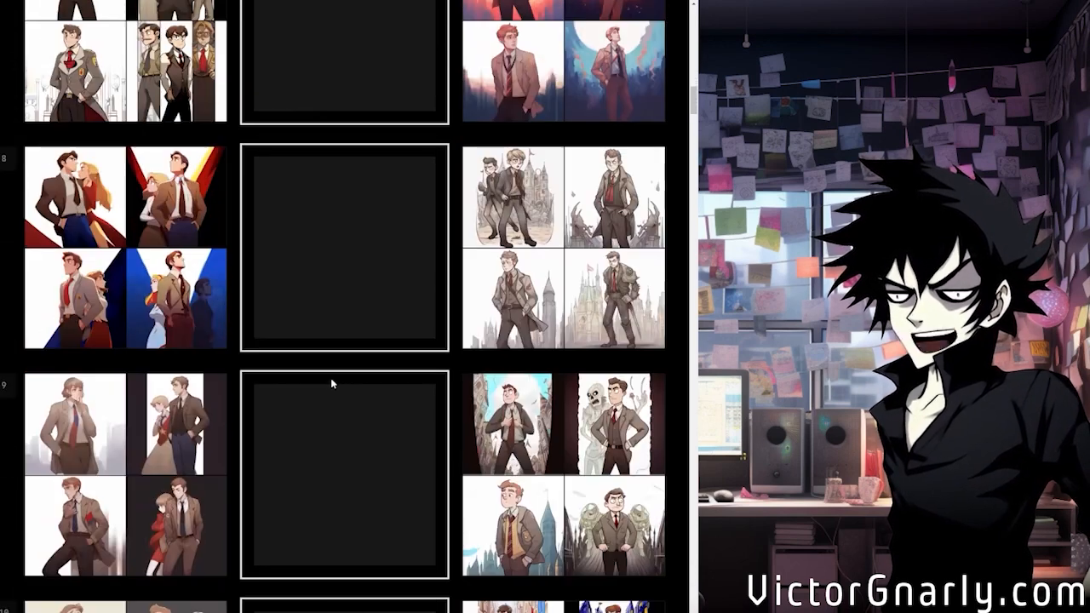
scroll(330, 377, down, 3)
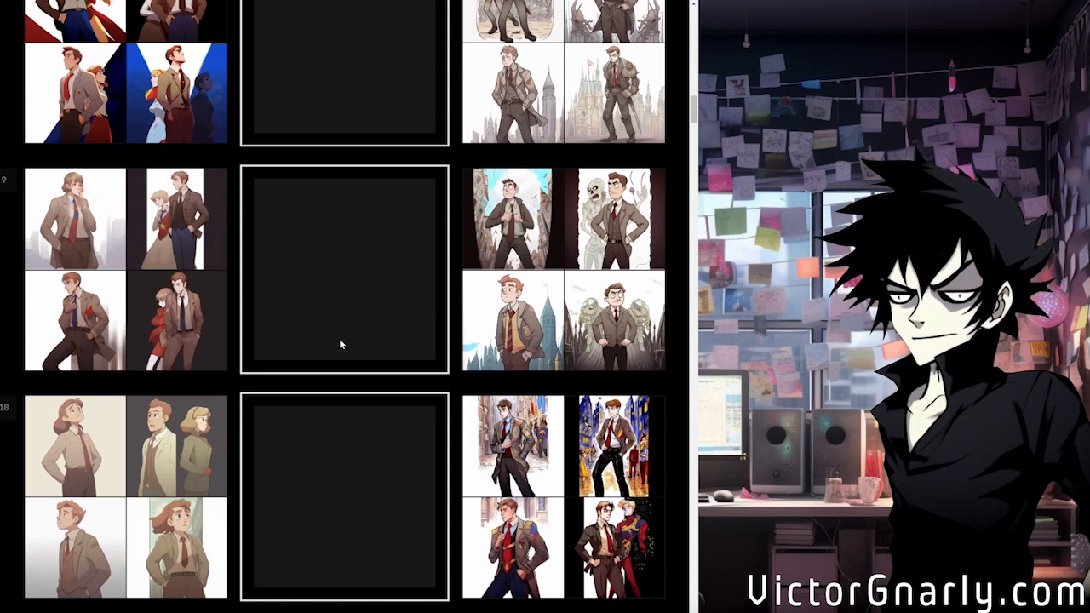
scroll(319, 366, down, 1)
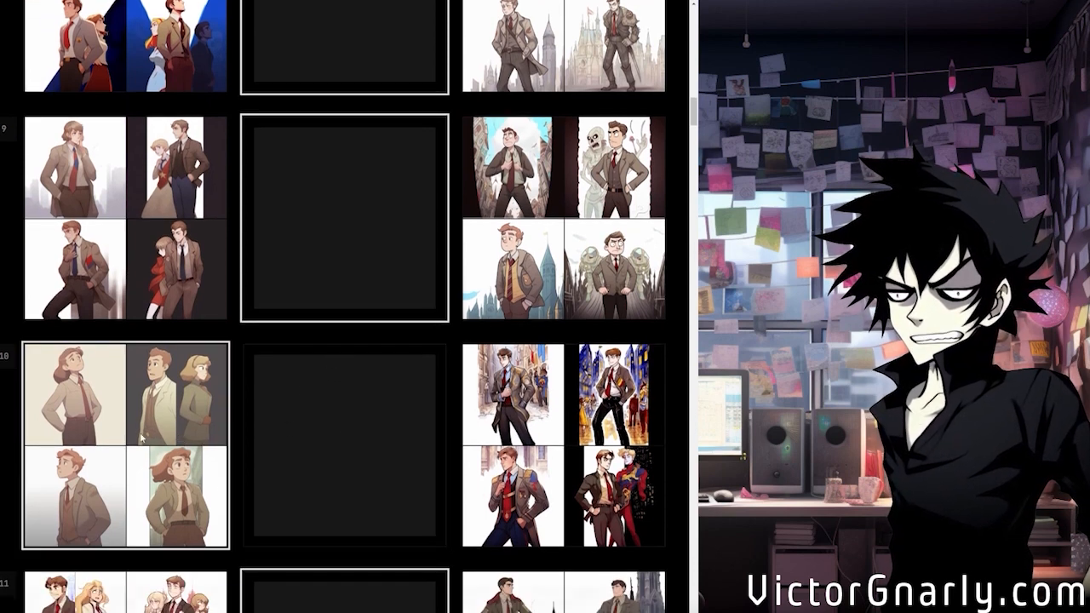
mouse_move(132, 412)
Compare the following pairs and choose the second style in row 13 and the first style in row 14
scroll(150, 444, down, 1)
scroll(150, 444, down, 1)
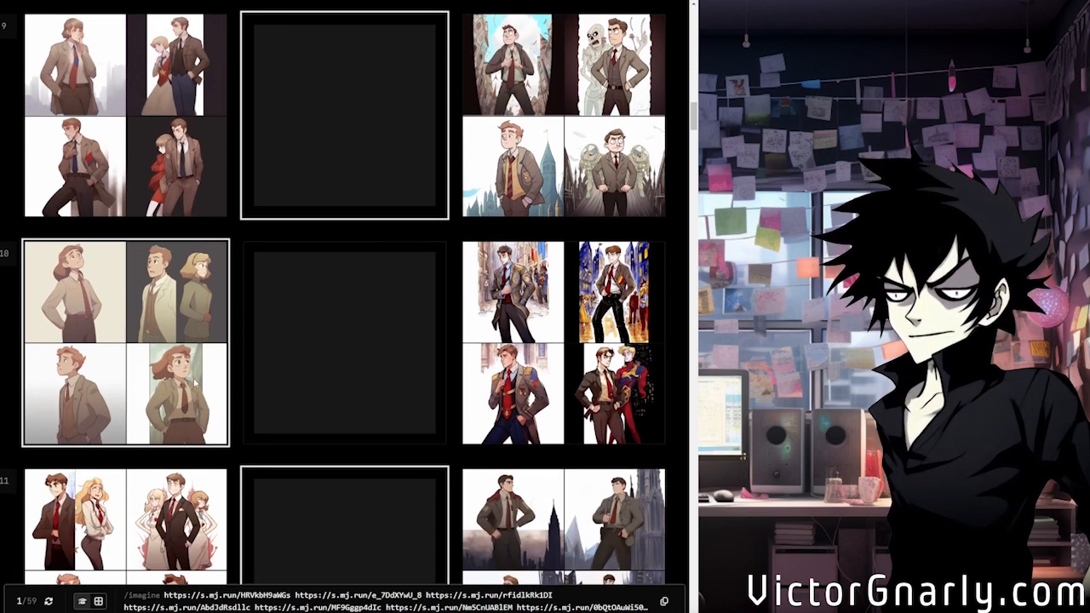
scroll(197, 338, down, 1)
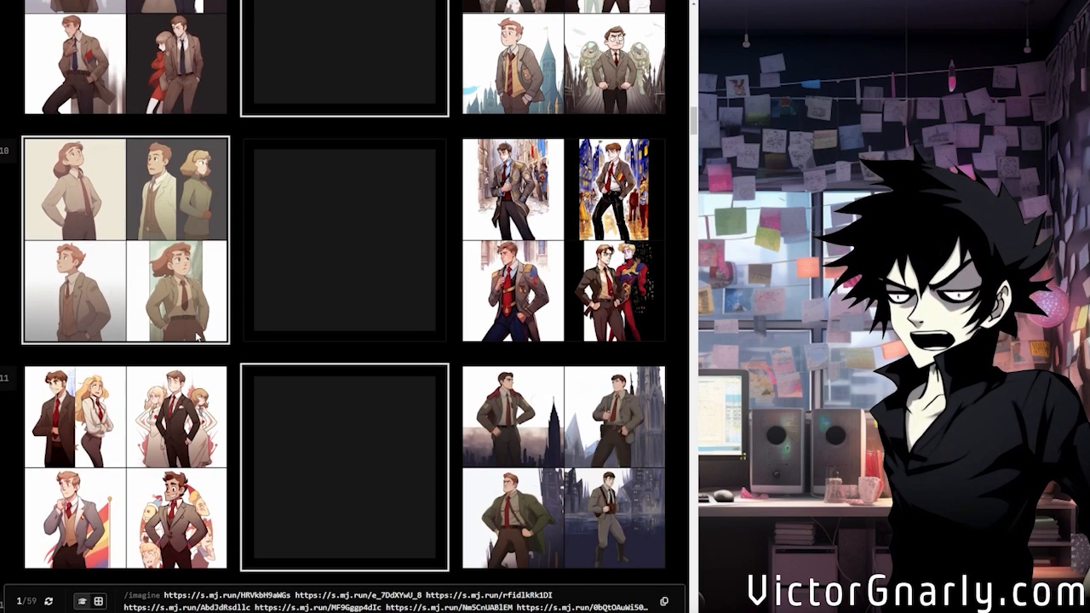
scroll(196, 338, down, 2)
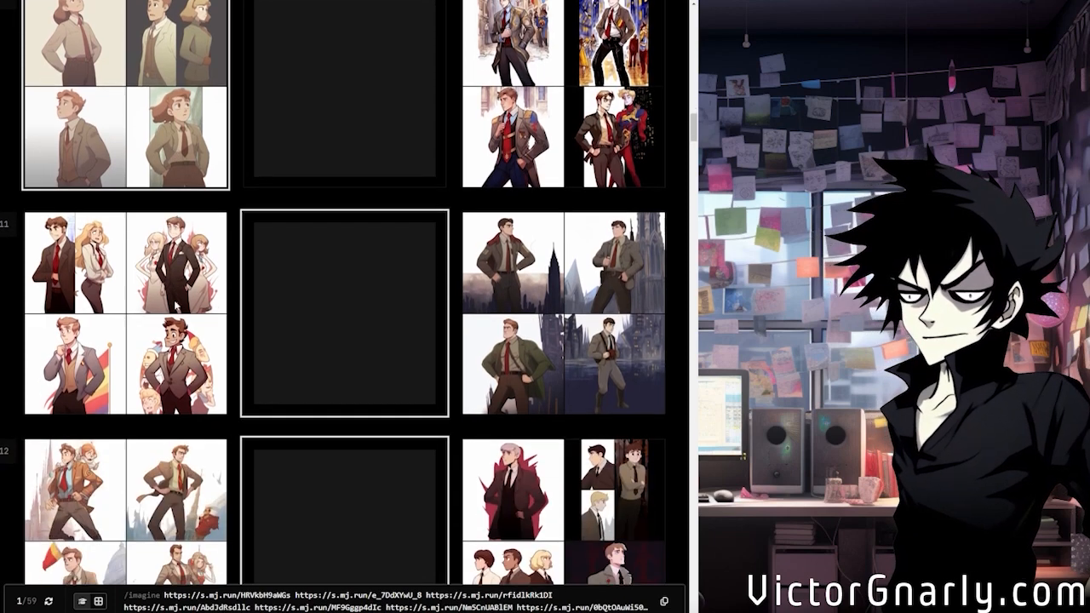
scroll(413, 360, down, 2)
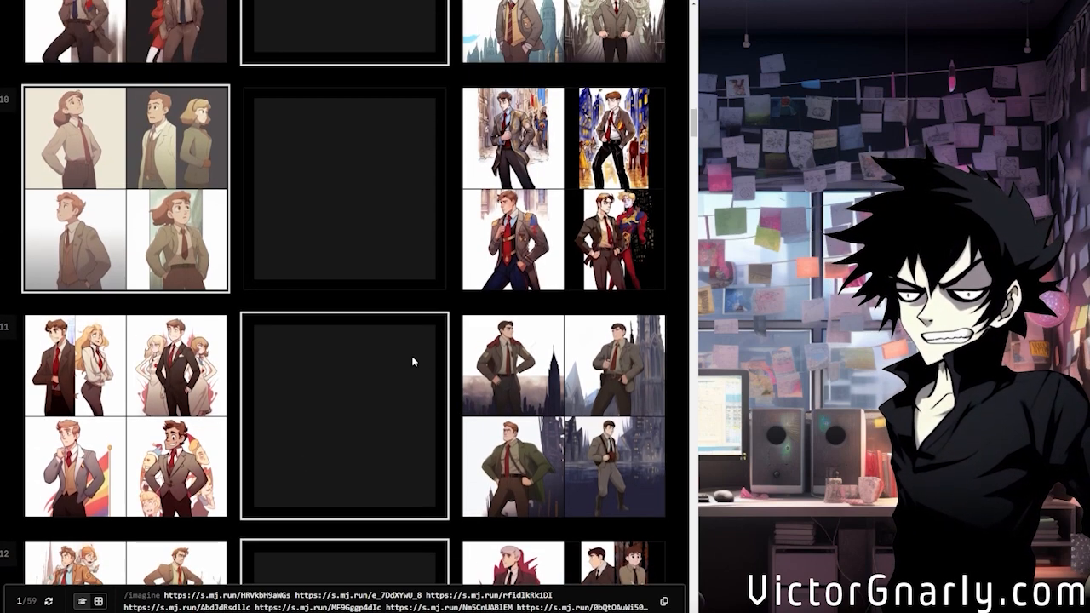
scroll(414, 360, down, 1)
scroll(413, 360, down, 1)
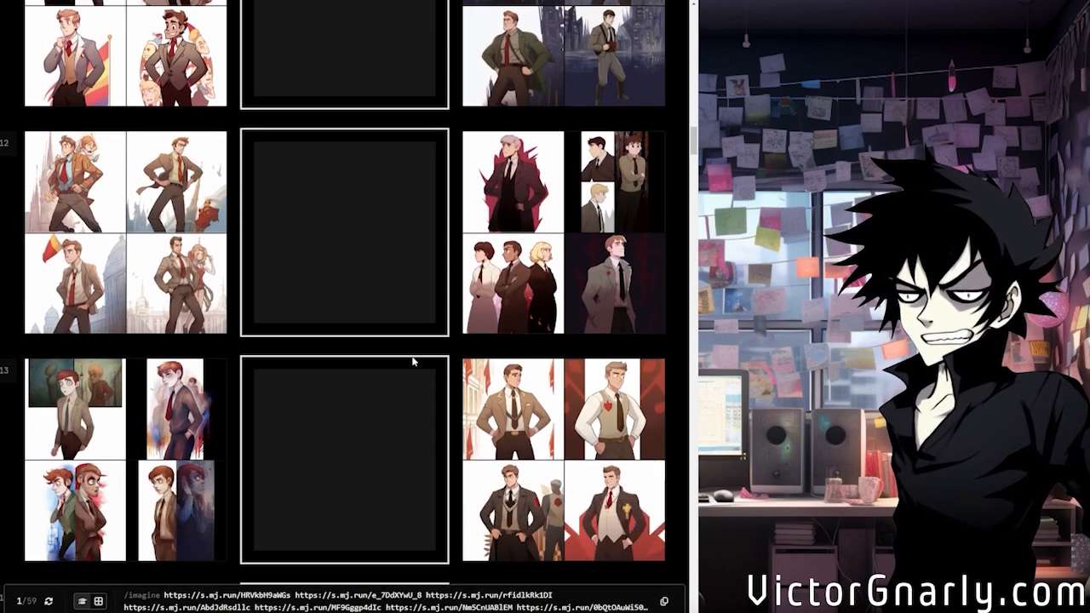
scroll(414, 360, down, 2)
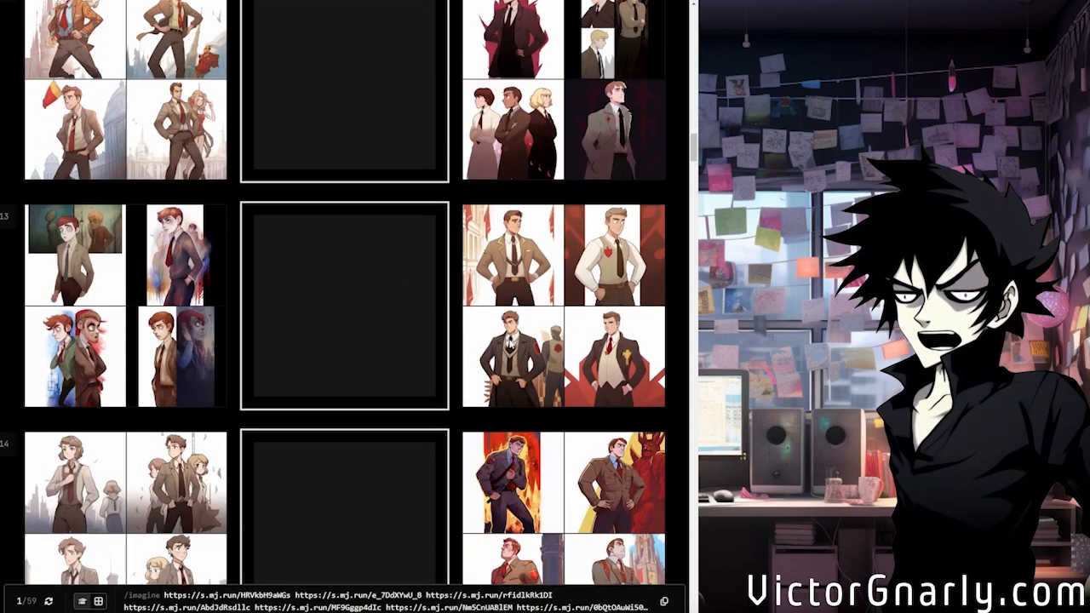
scroll(326, 316, down, 2)
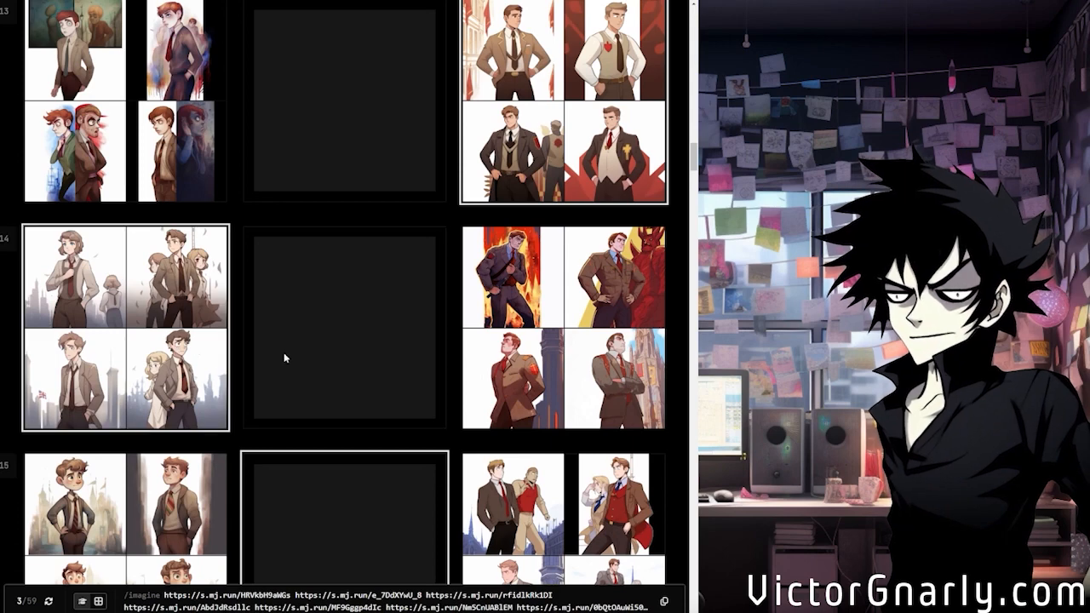
Compare the pairs in rows 15 to 17 and choose the first style in row 16, with the soft brown suits
scroll(322, 371, down, 2)
scroll(374, 383, down, 3)
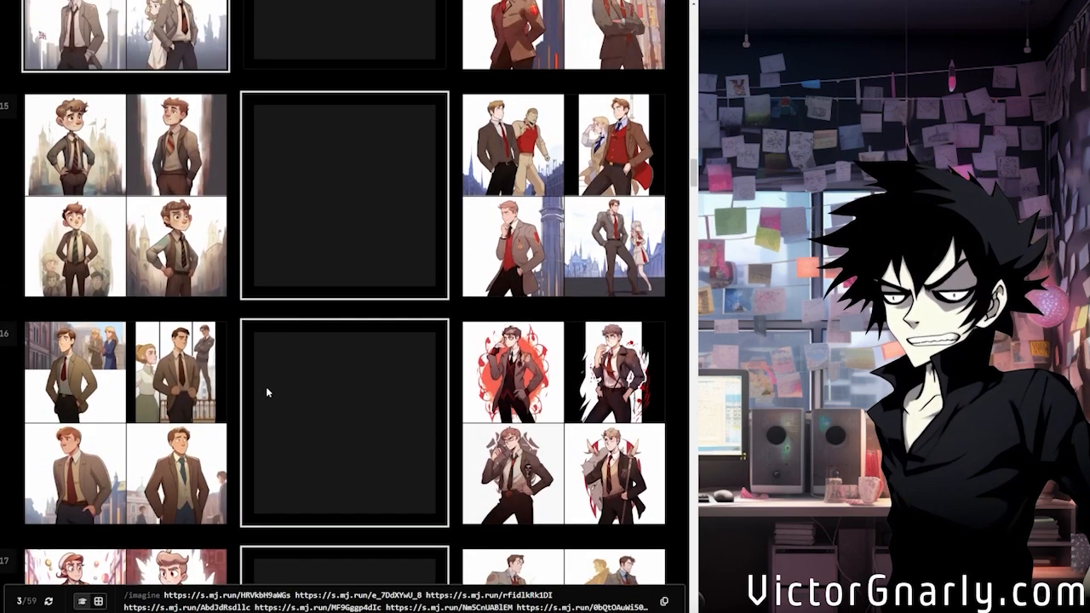
scroll(331, 408, down, 1)
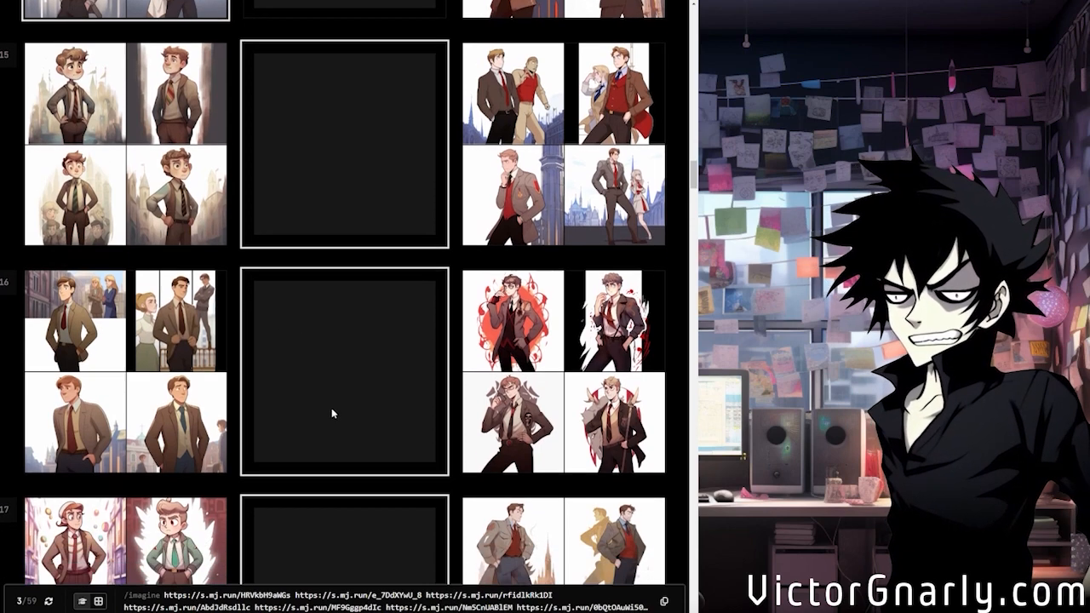
scroll(328, 400, down, 3)
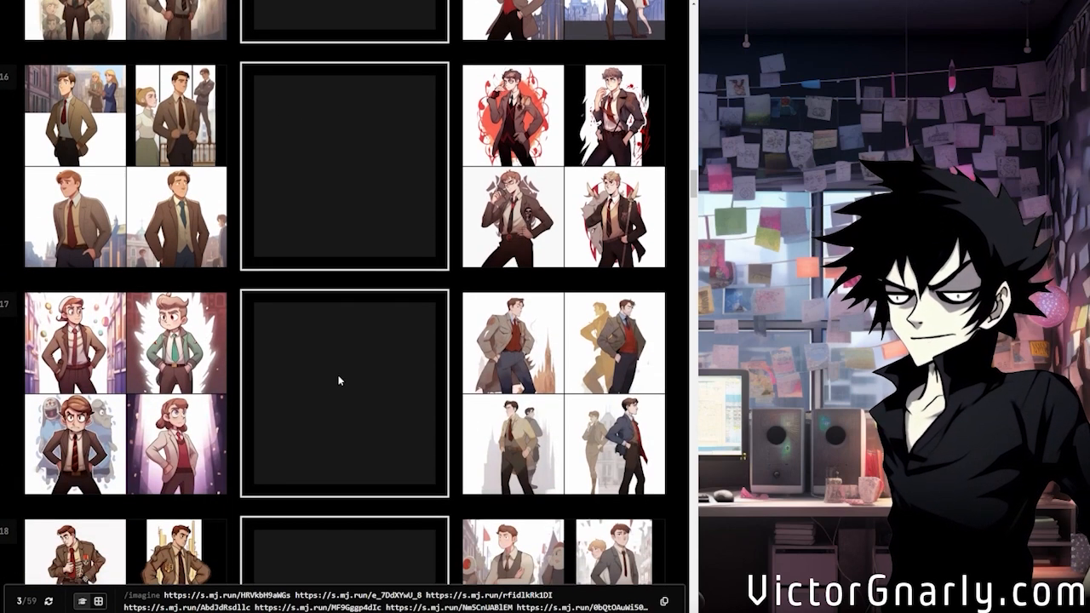
scroll(339, 378, up, 2)
scroll(375, 324, up, 4)
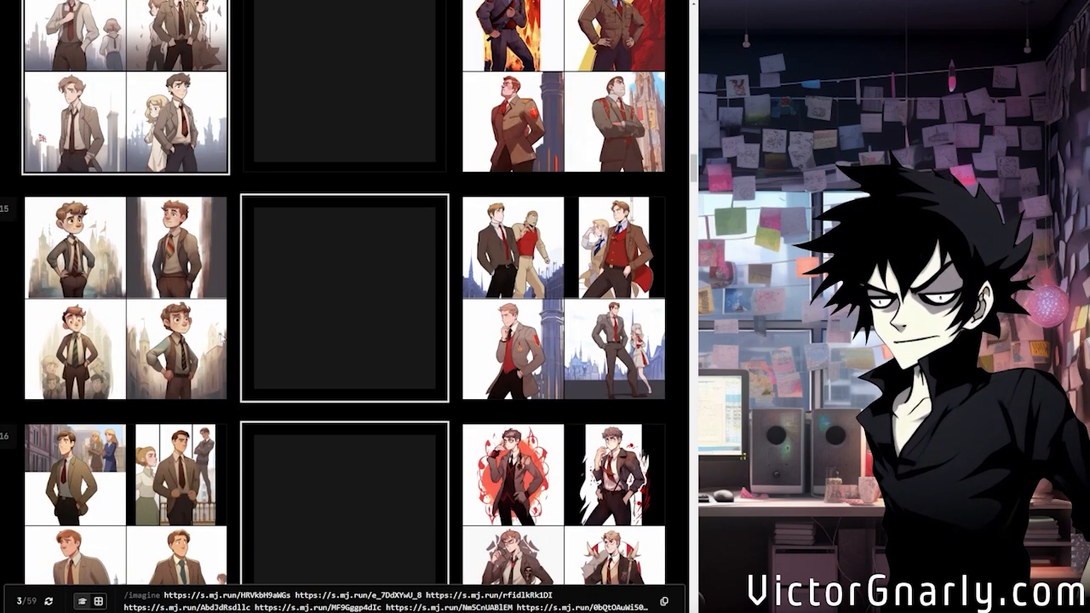
scroll(209, 356, down, 1)
scroll(207, 354, down, 2)
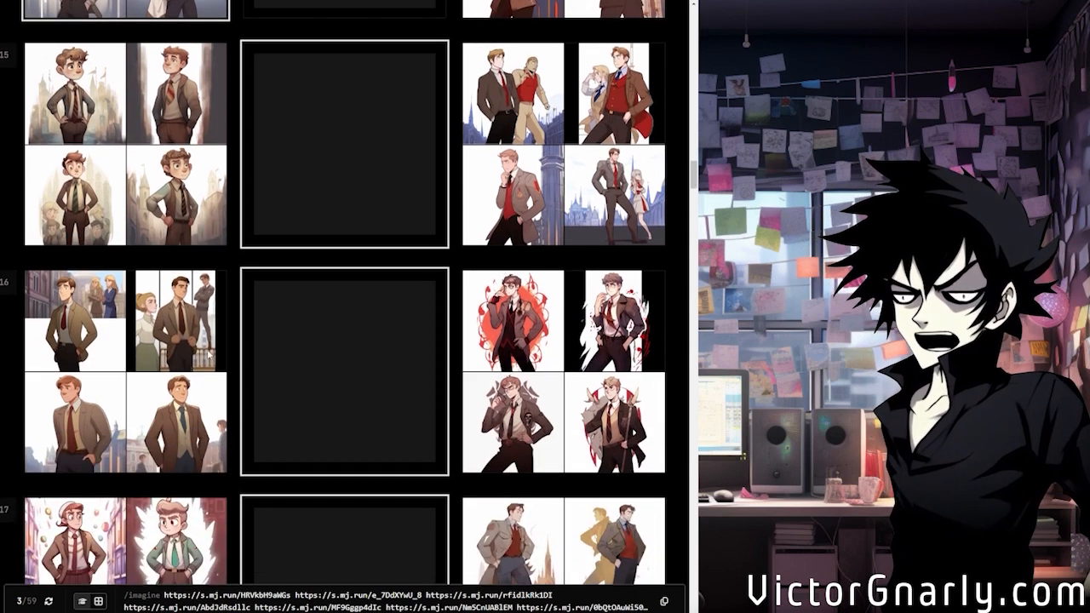
click(159, 315)
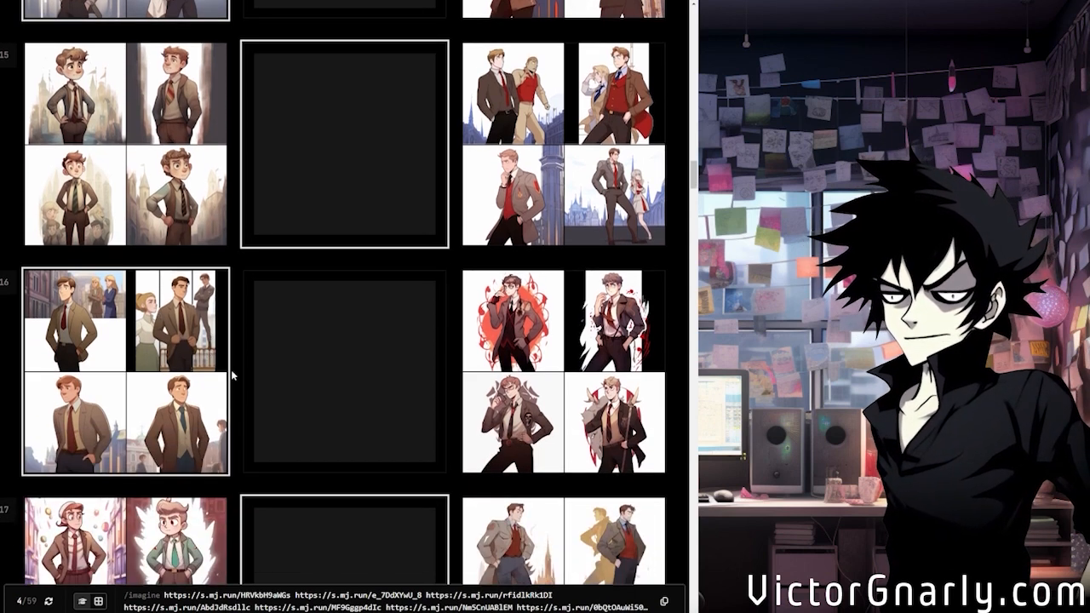
Skip row 17 and choose the second style in row 18, the greyish-brown one with crowds behind the men
scroll(235, 376, down, 3)
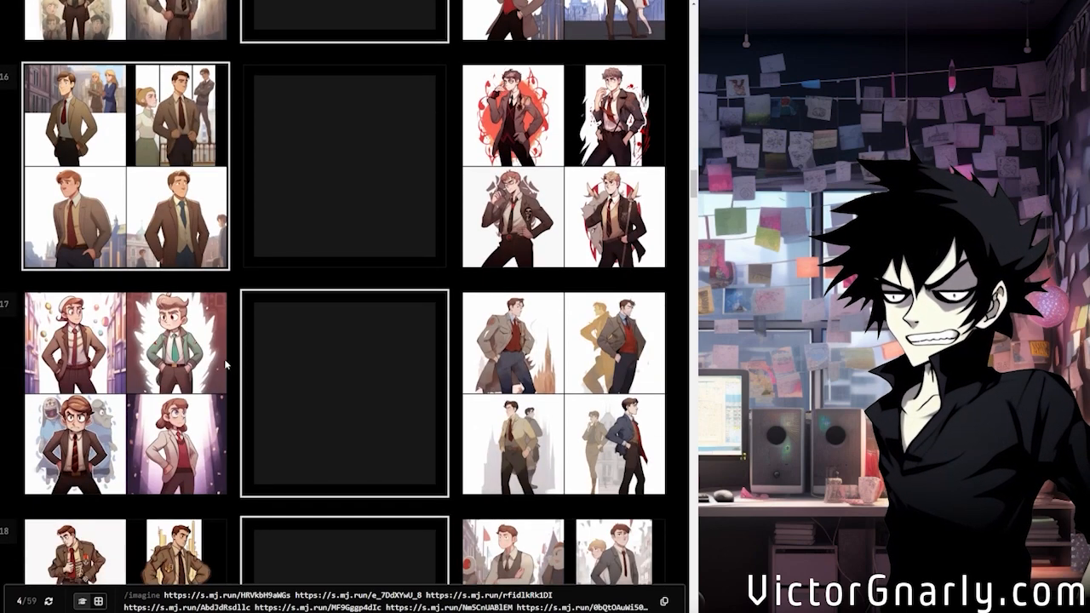
scroll(224, 358, down, 4)
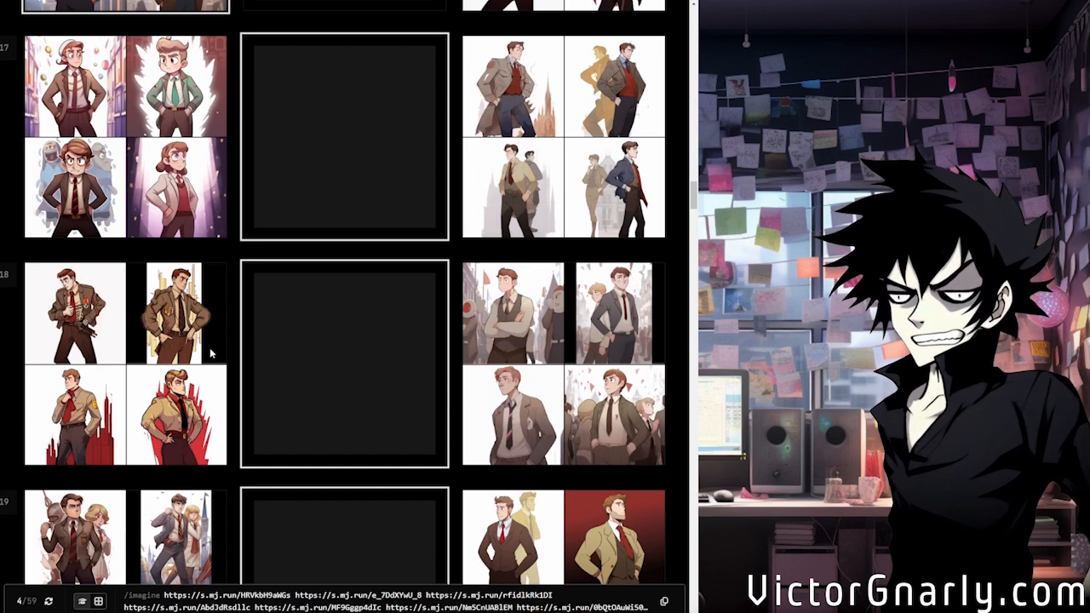
scroll(212, 353, down, 2)
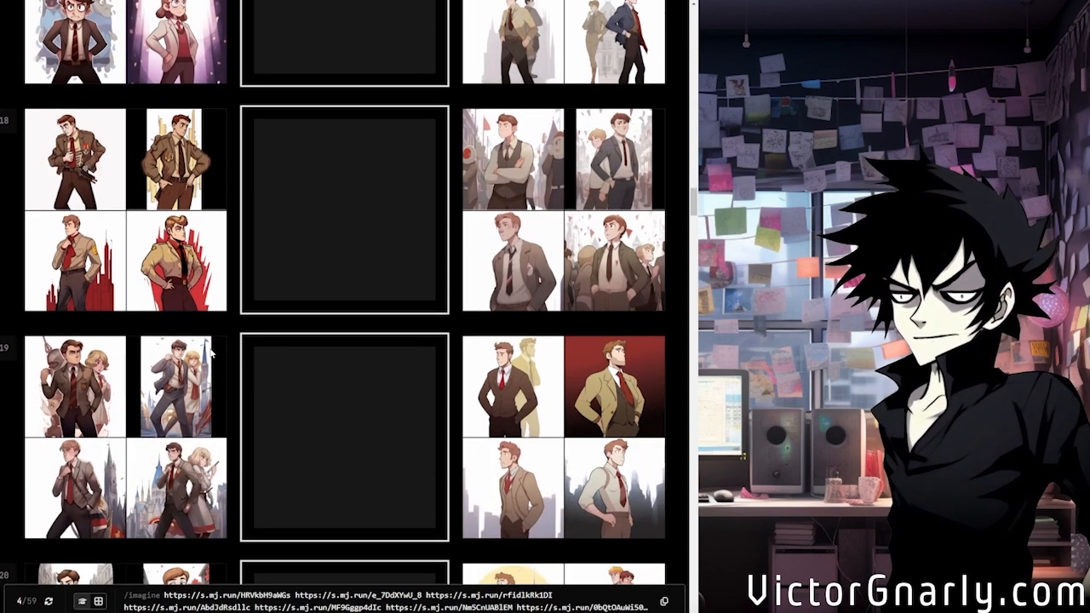
click(548, 224)
scroll(513, 259, up, 1)
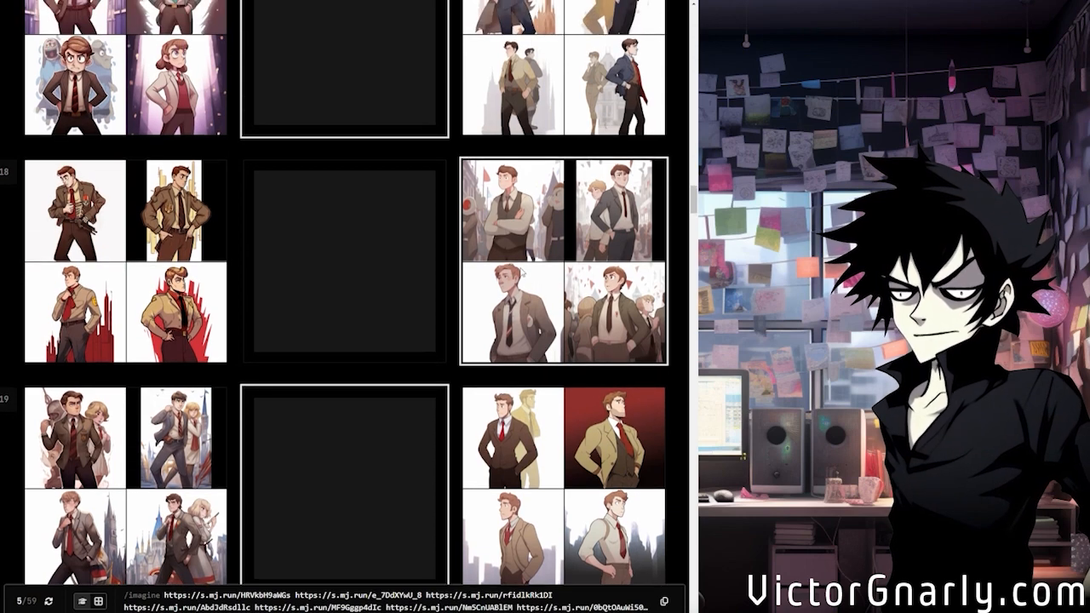
Reset row 18 to no preference, then compare rows 19 to 21 and choose the first style in row 20
click(390, 289)
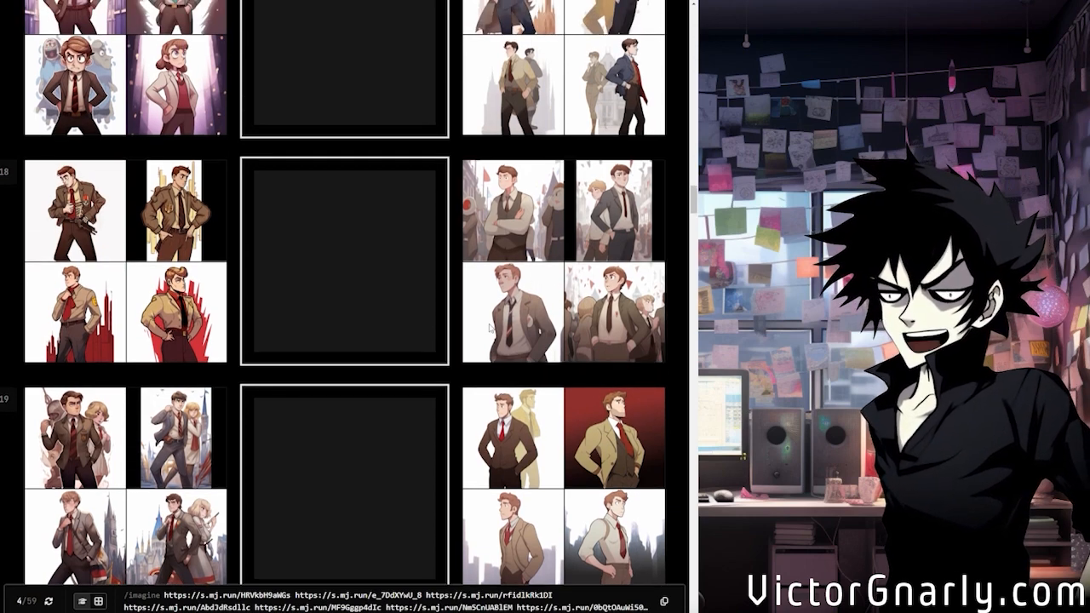
scroll(497, 340, down, 3)
scroll(496, 351, down, 2)
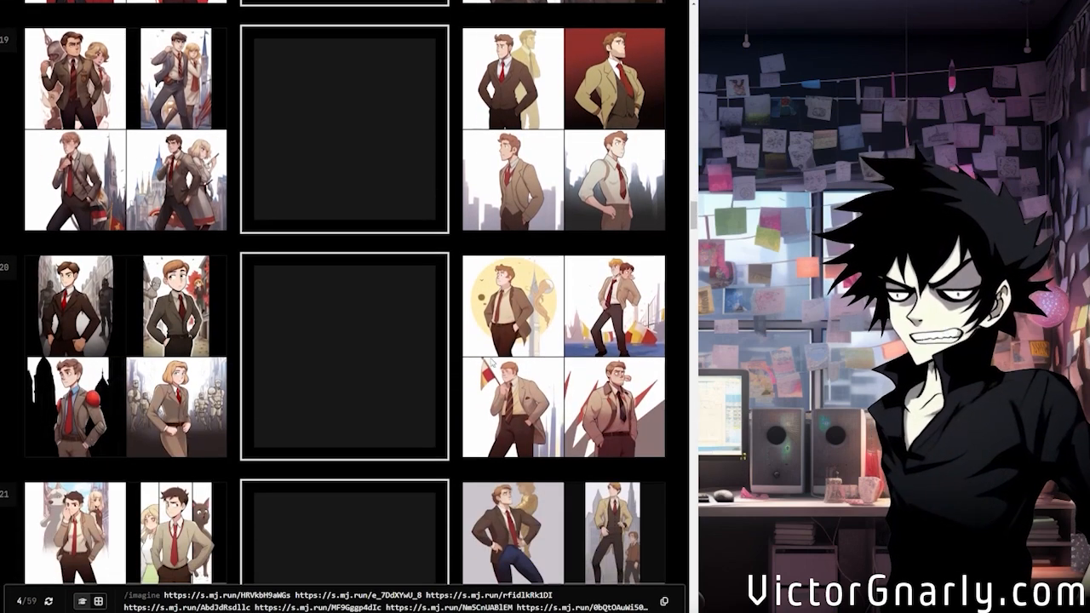
scroll(353, 299, down, 3)
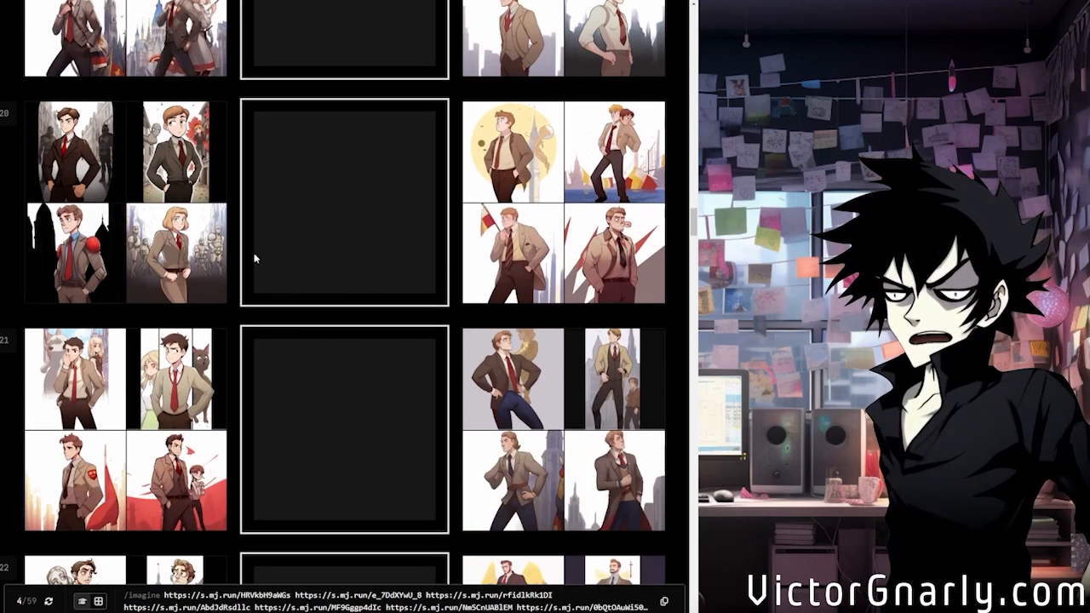
scroll(290, 329, up, 3)
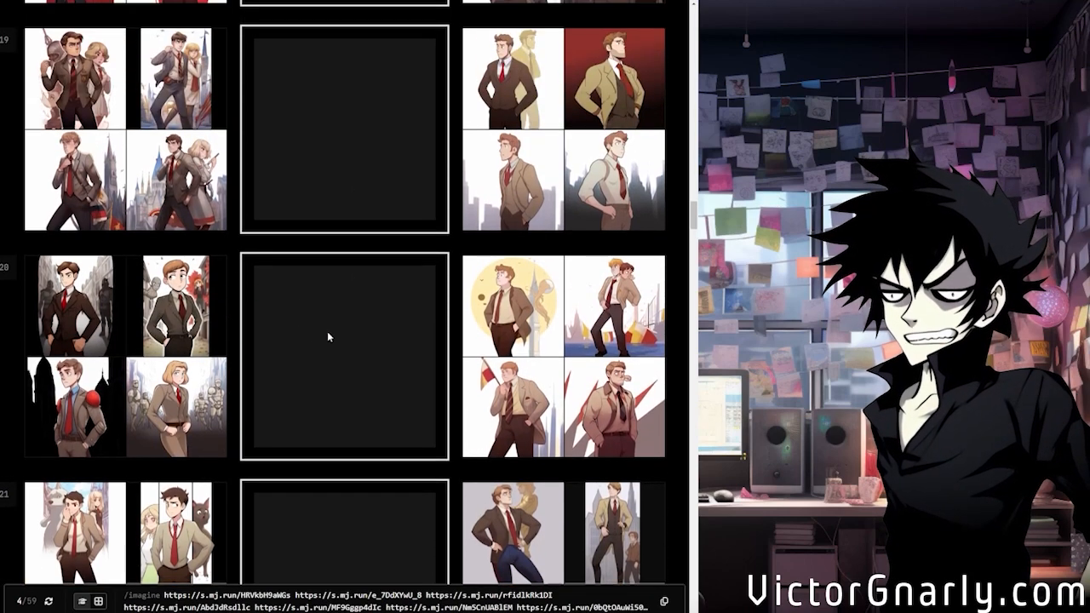
click(176, 354)
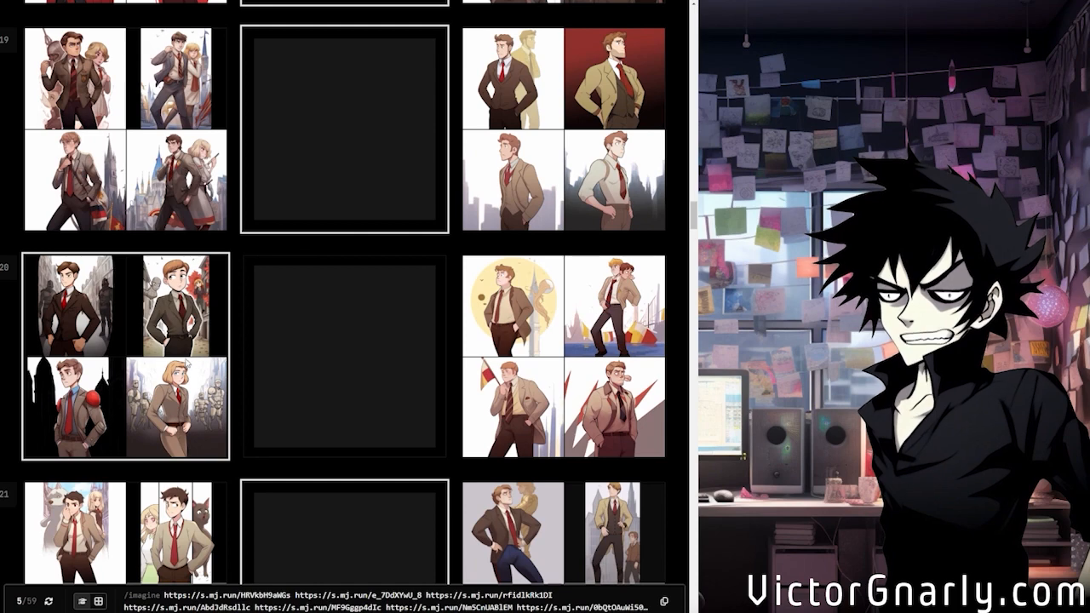
Compare the pairs in rows 21 to 23 and choose the first style in row 23, with muted beige city backdrops
scroll(228, 340, down, 5)
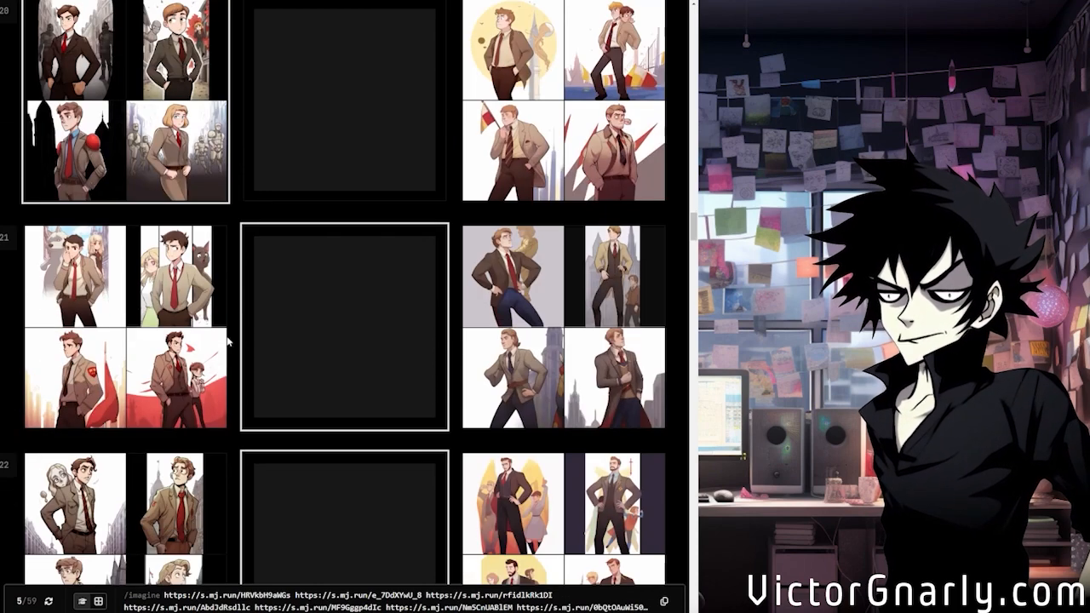
scroll(228, 341, down, 3)
scroll(228, 341, down, 3)
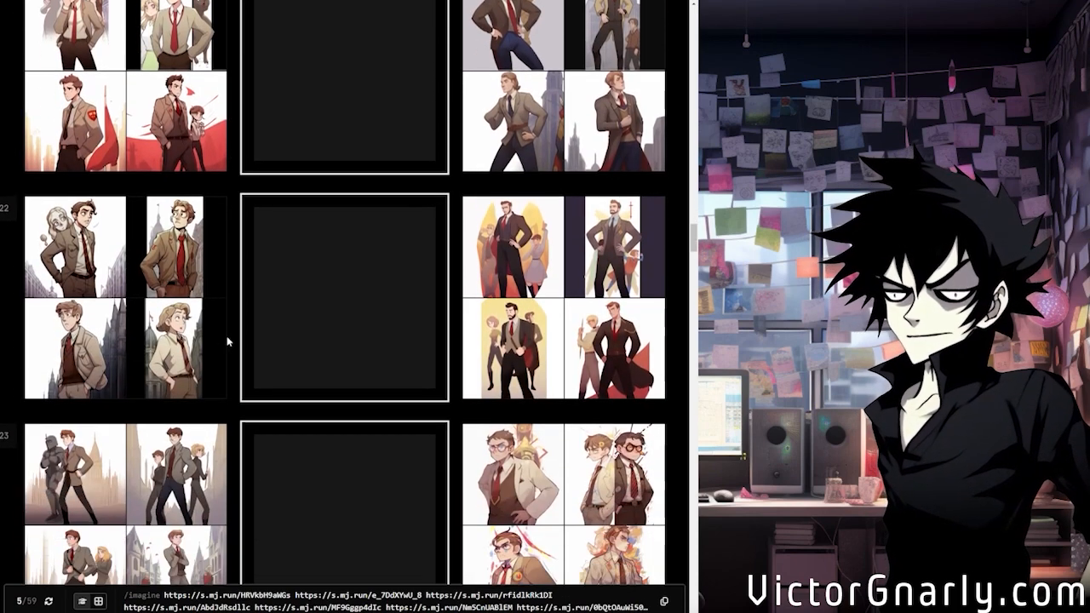
scroll(475, 344, down, 3)
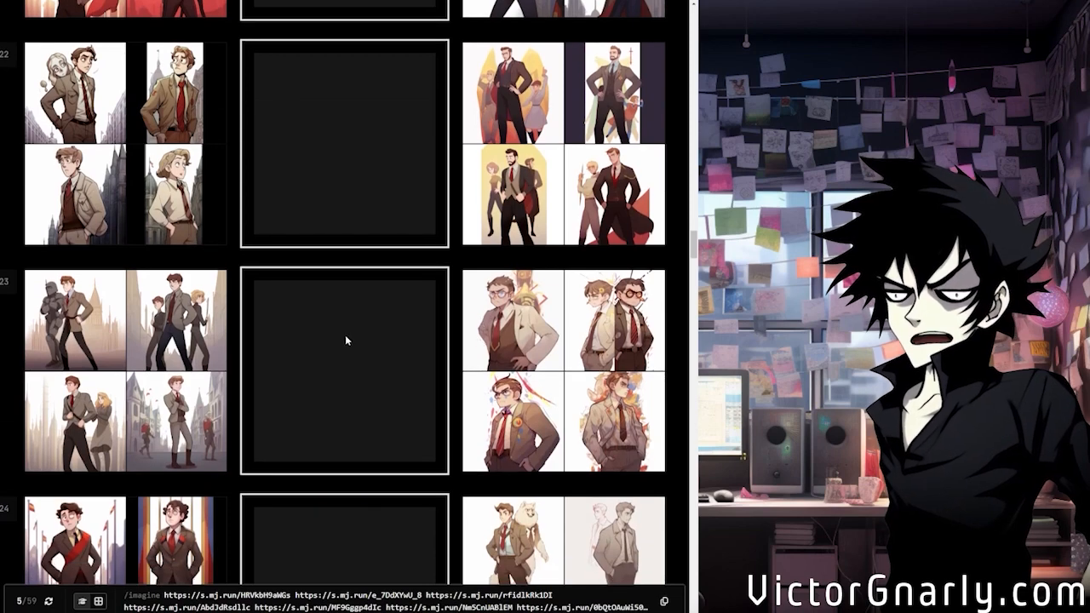
click(184, 359)
Leave rows 24 and 25 neutral and choose the first style in both row 26 and row 27
scroll(316, 377, down, 3)
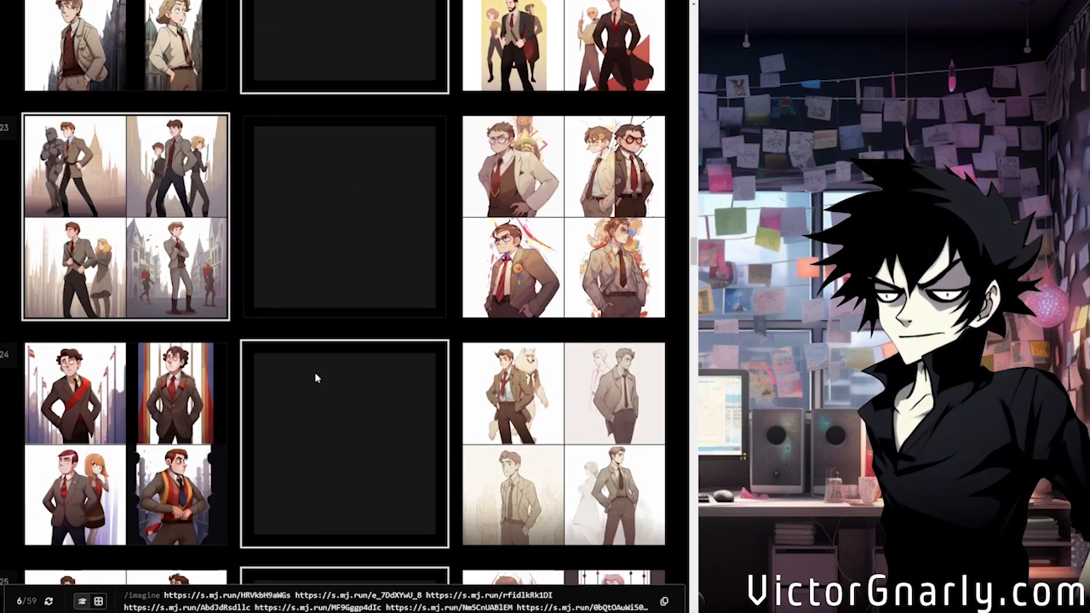
scroll(316, 377, down, 2)
scroll(316, 377, up, 3)
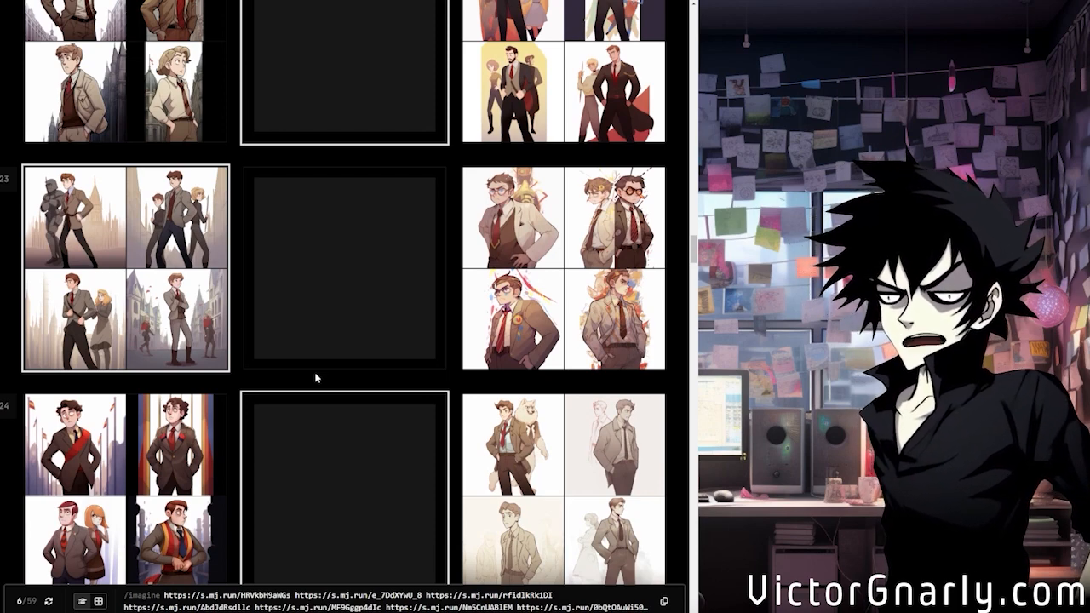
scroll(315, 377, down, 2)
scroll(316, 377, down, 2)
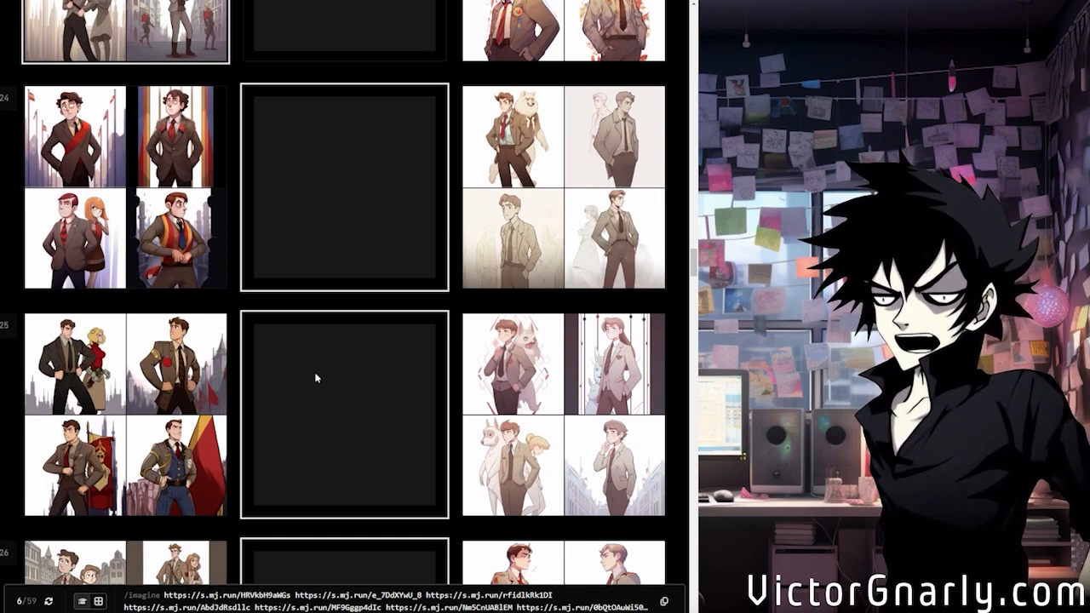
scroll(316, 377, down, 5)
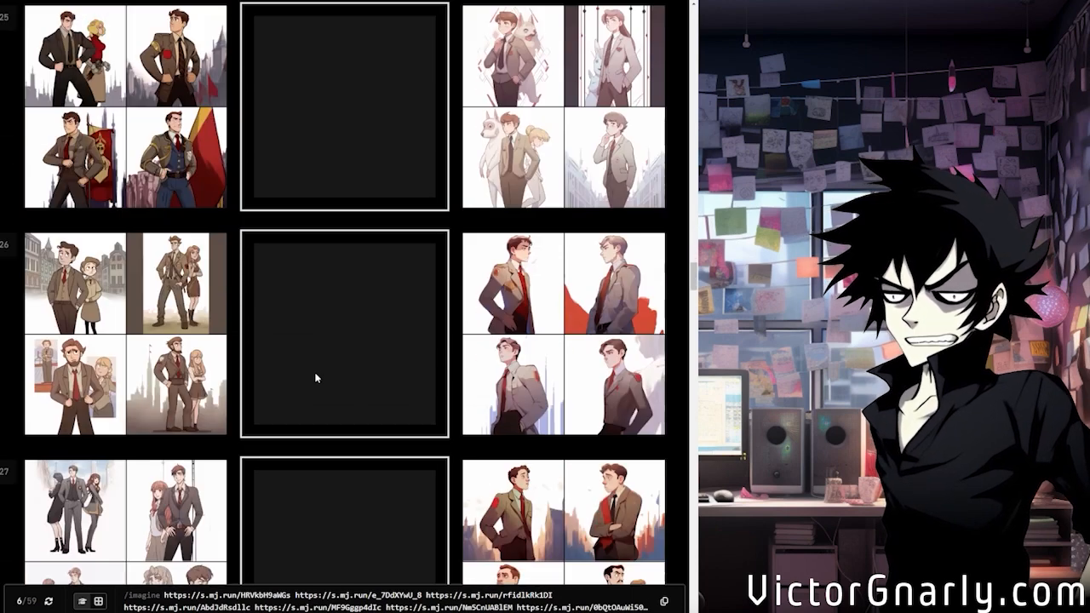
scroll(315, 377, down, 2)
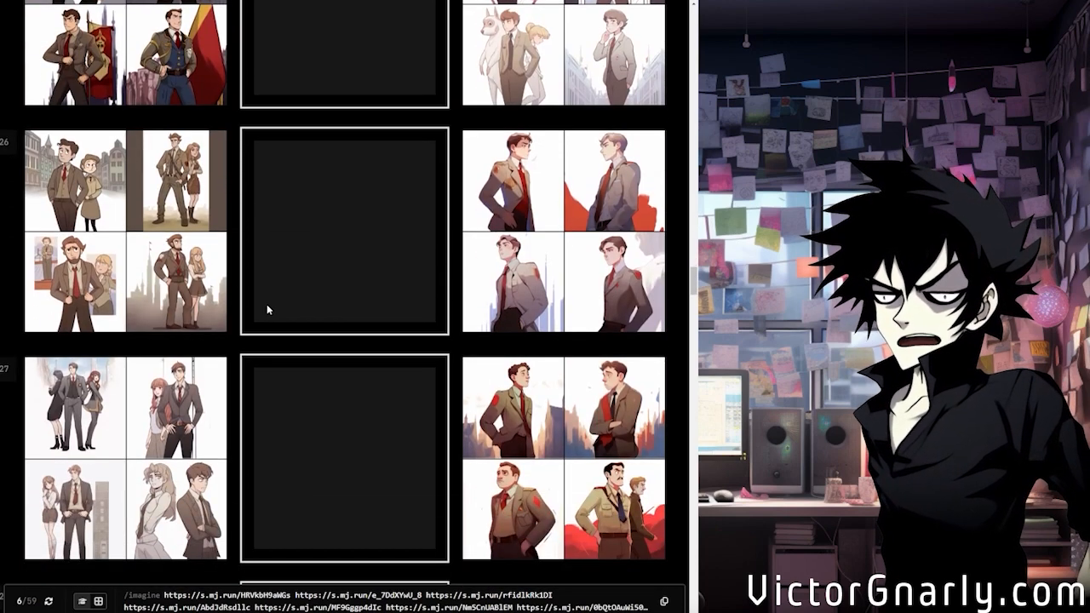
key(Left)
scroll(303, 340, down, 4)
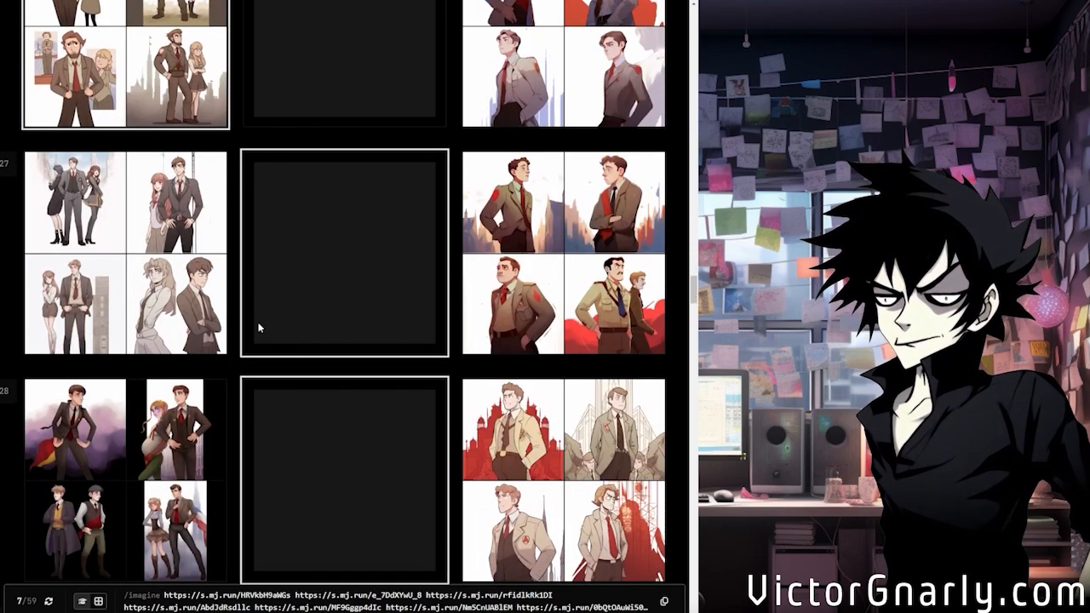
key(Down)
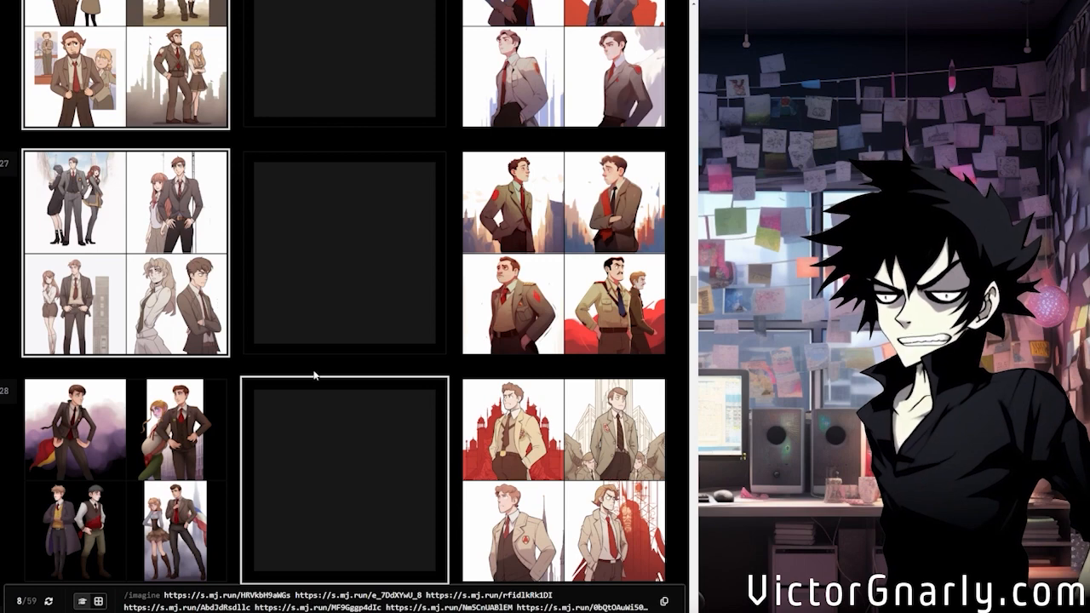
Skip rows 28 and 29 and choose the second style in row 30, the one with flat blue and white backgrounds
scroll(313, 366, down, 4)
scroll(312, 369, down, 2)
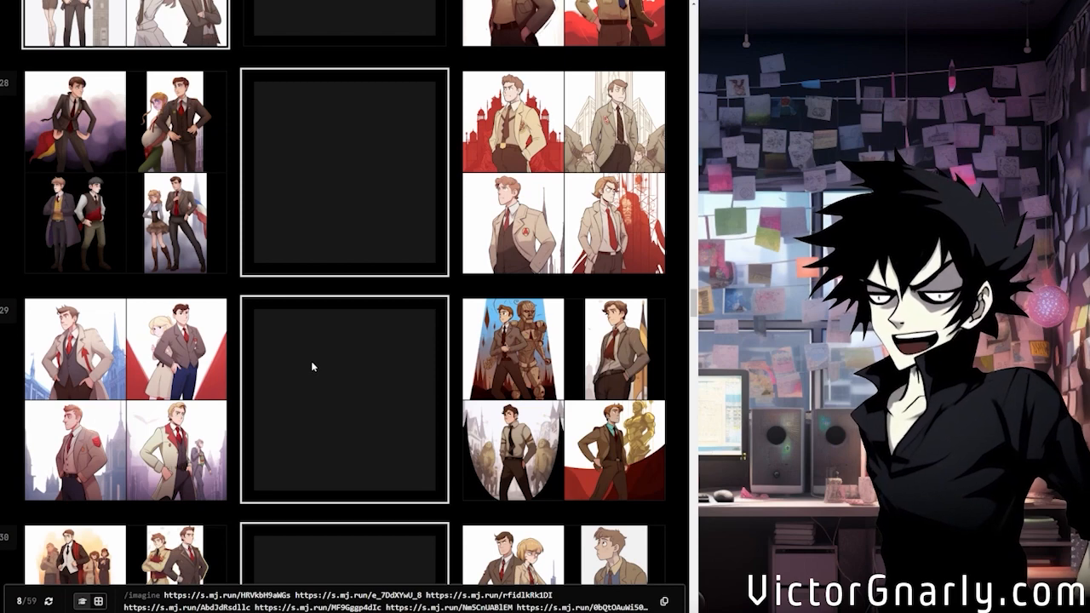
scroll(313, 366, down, 3)
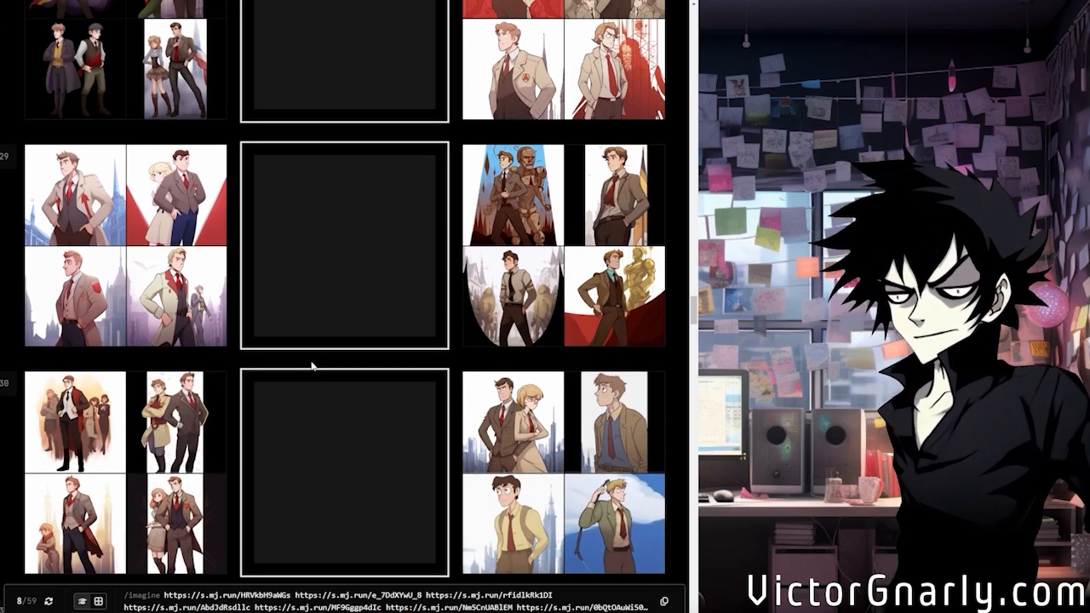
scroll(313, 366, down, 2)
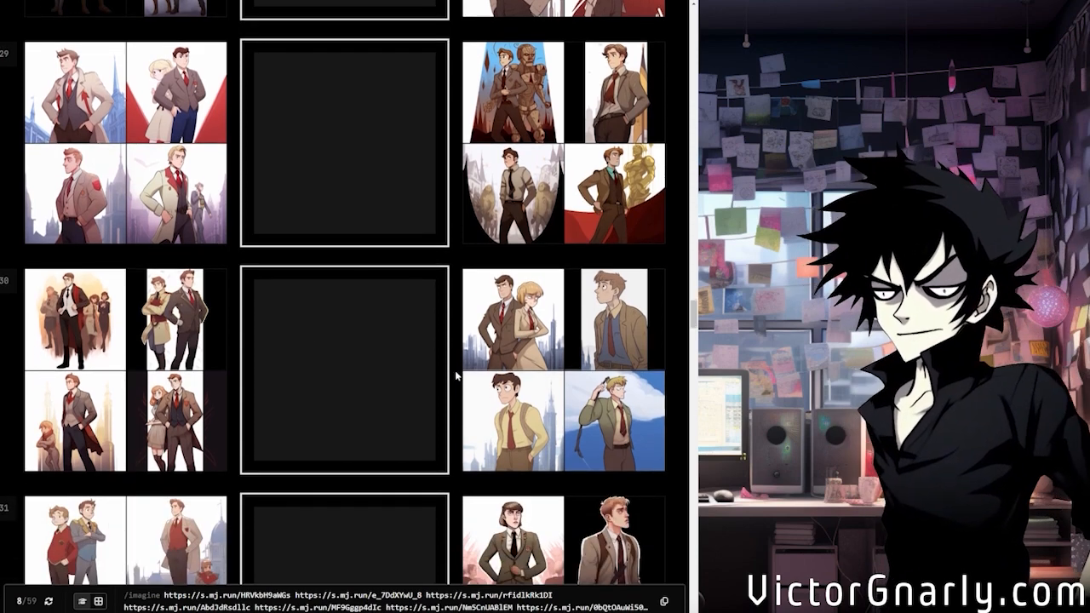
click(550, 386)
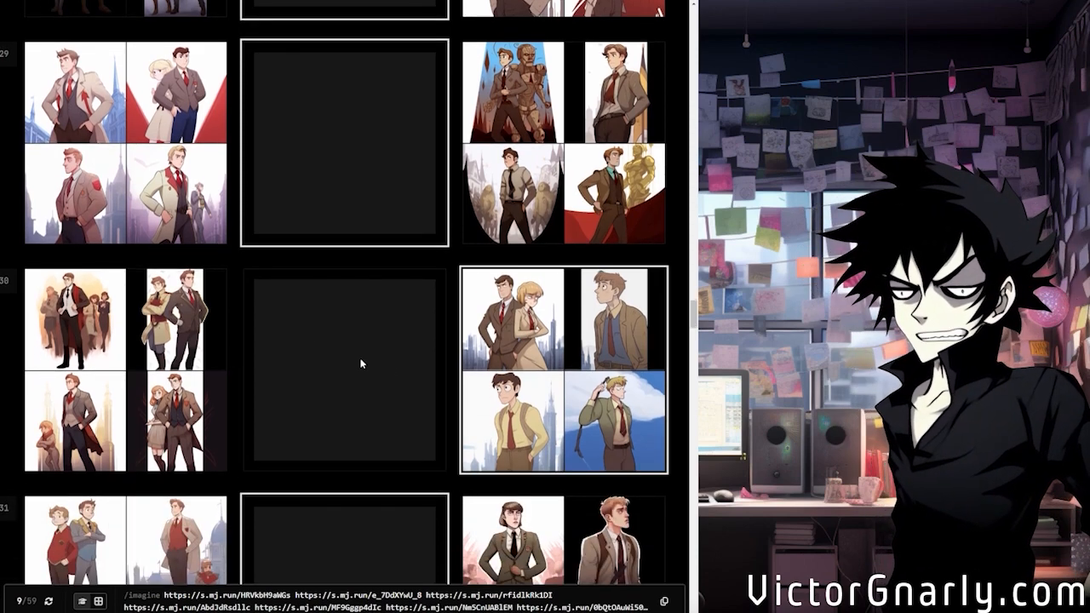
Compare the pairs in rows 31 to 35 and choose the first style in row 35, with pale beige suits
scroll(384, 349, down, 4)
scroll(384, 349, down, 3)
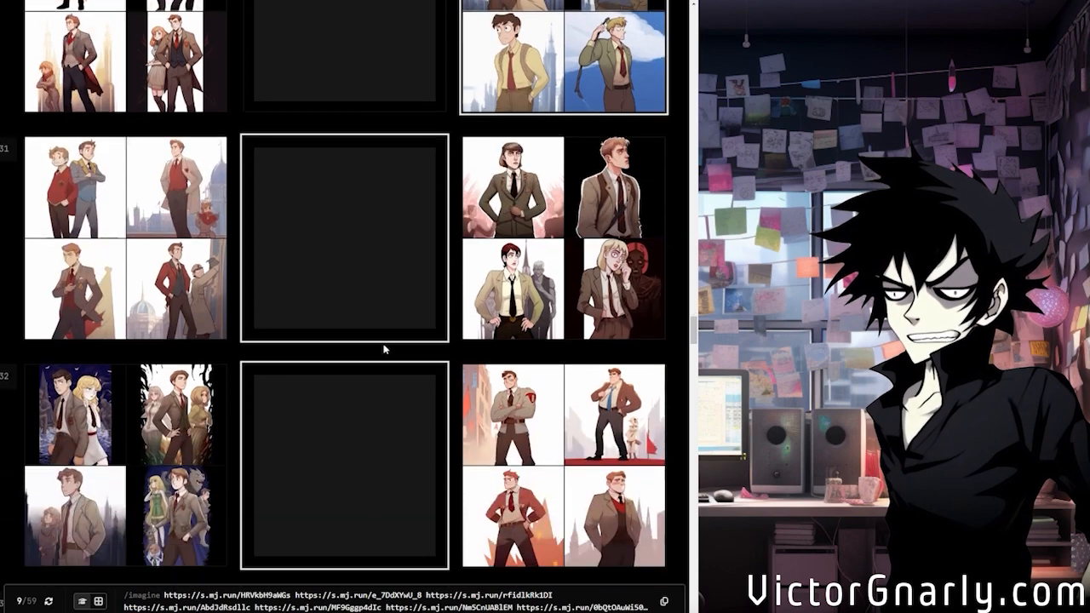
scroll(383, 343, down, 4)
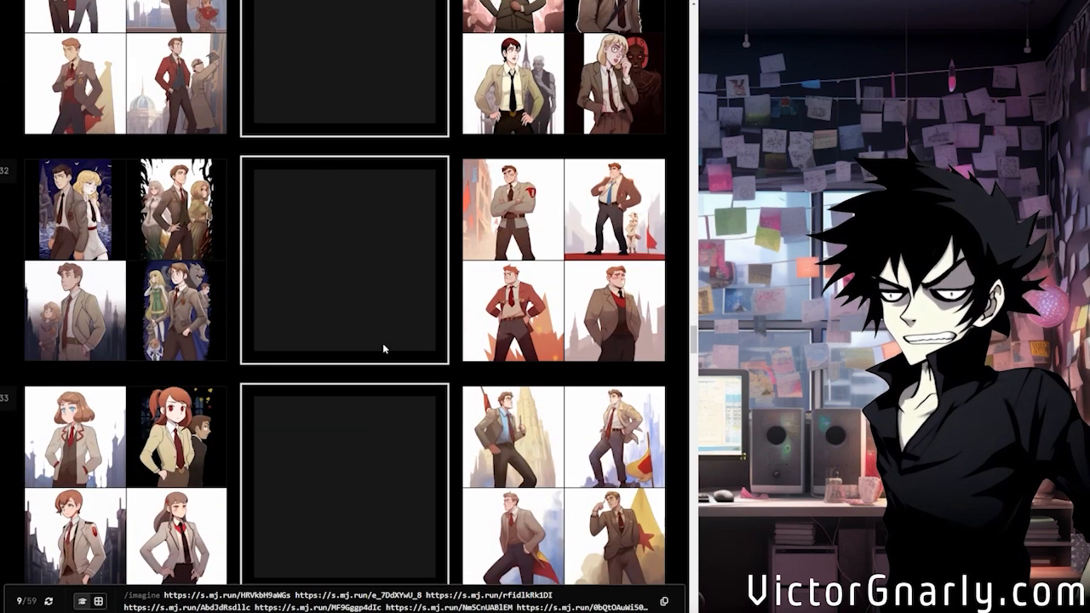
scroll(382, 343, down, 3)
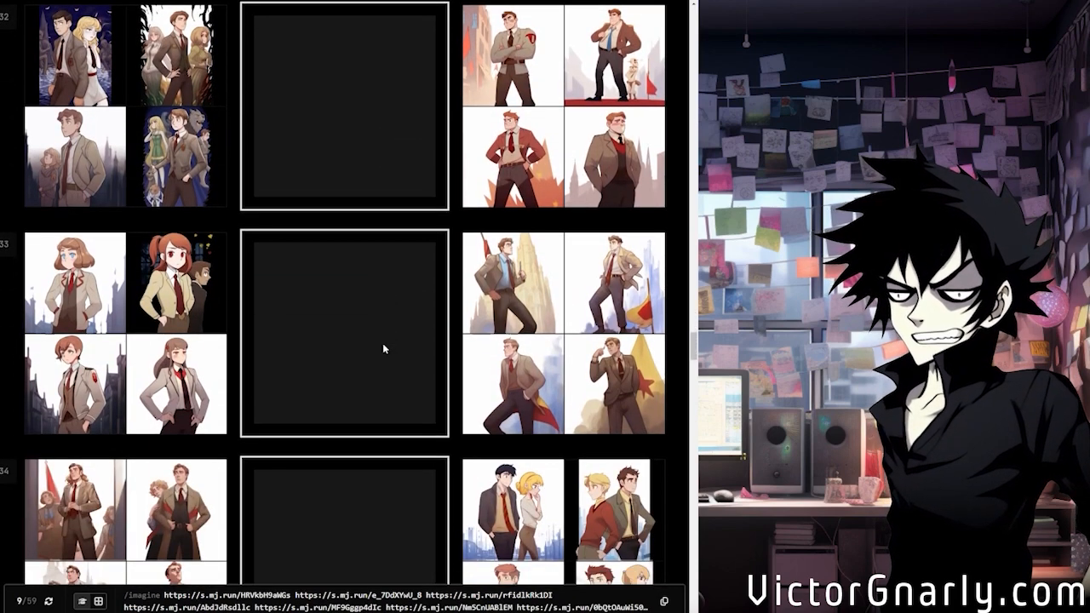
scroll(383, 343, down, 4)
scroll(382, 343, down, 4)
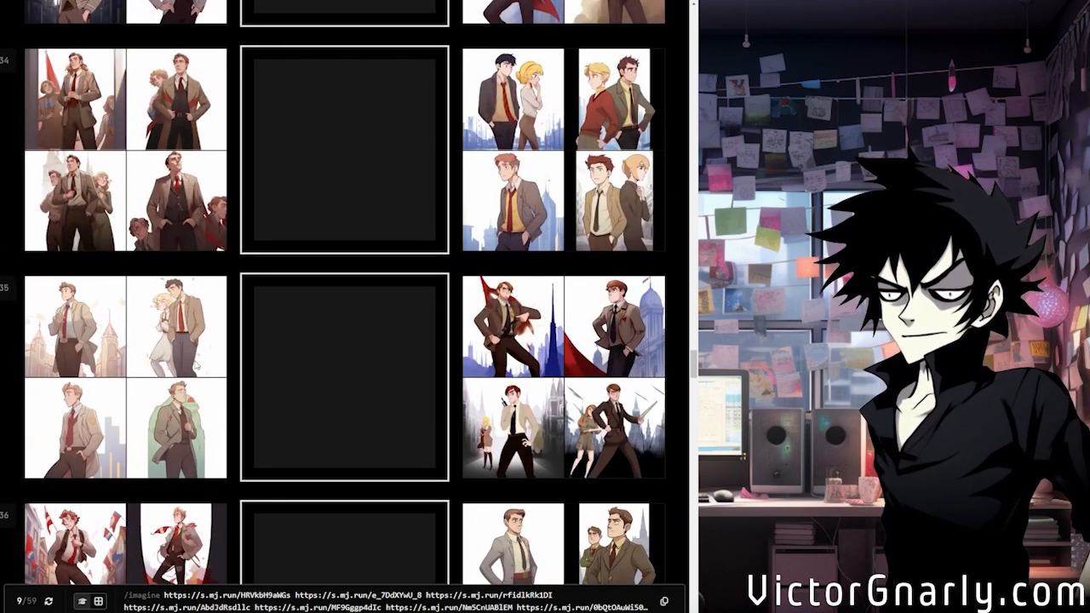
Compare the style pairs in rows 36 to 43, leaving each row neutral
scroll(319, 378, down, 7)
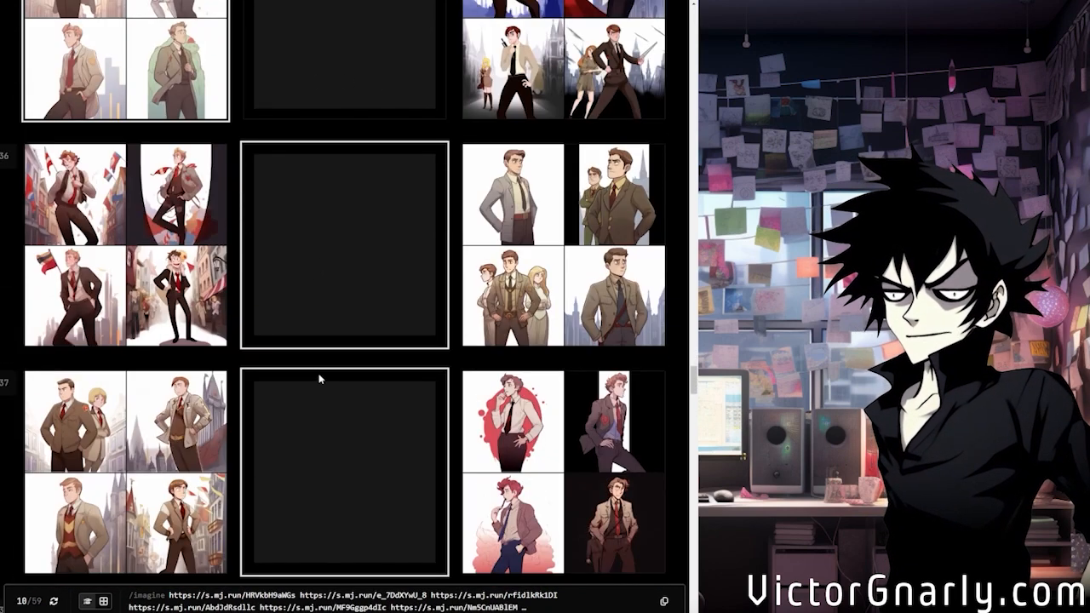
scroll(355, 318, down, 6)
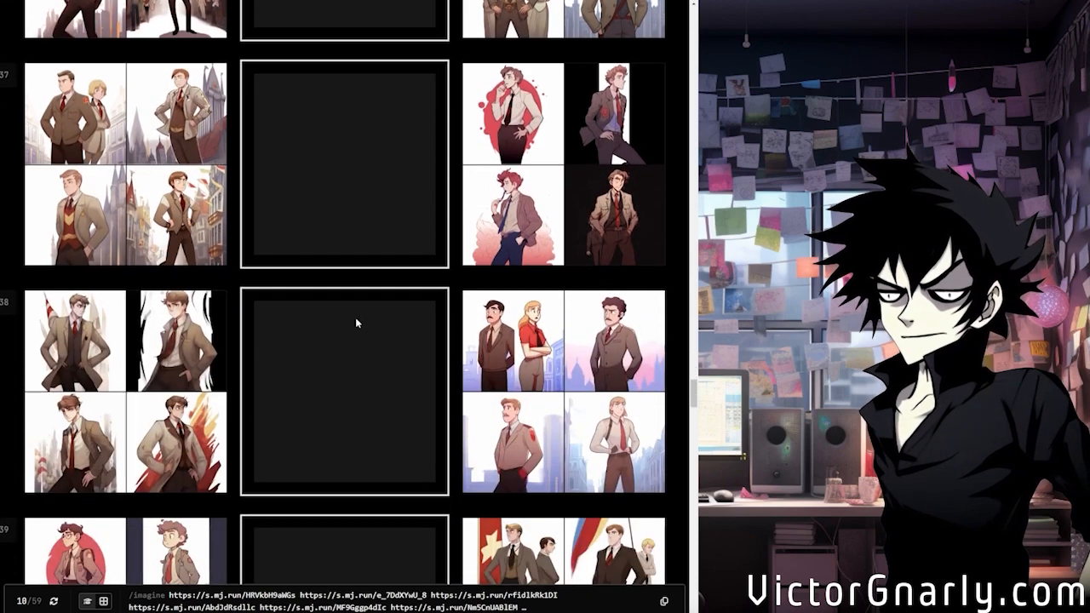
scroll(355, 322, down, 7)
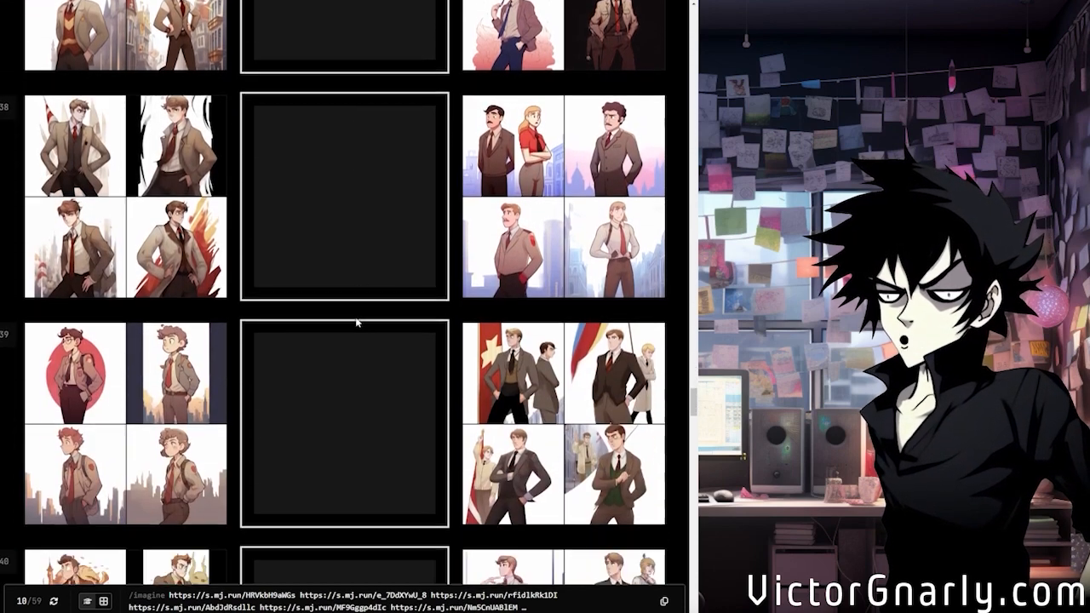
scroll(355, 322, down, 3)
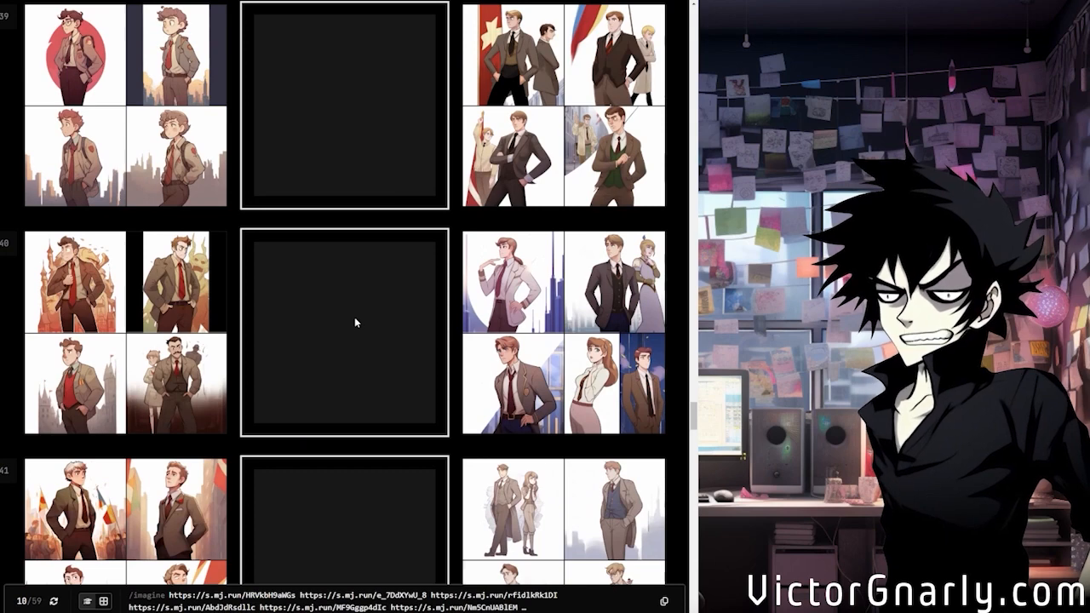
scroll(355, 316, down, 5)
scroll(354, 317, down, 3)
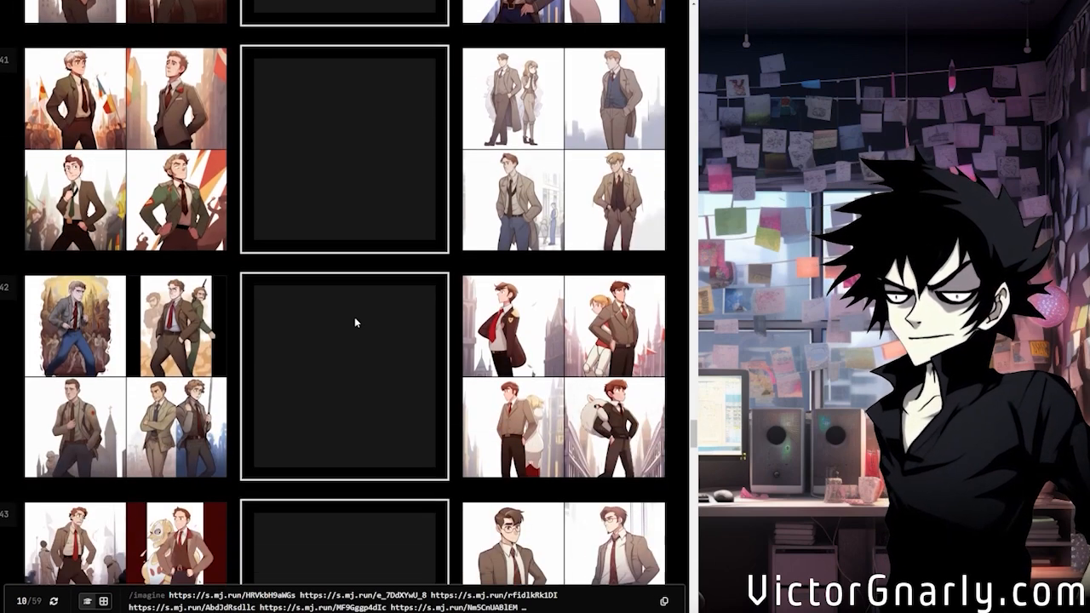
scroll(355, 322, down, 4)
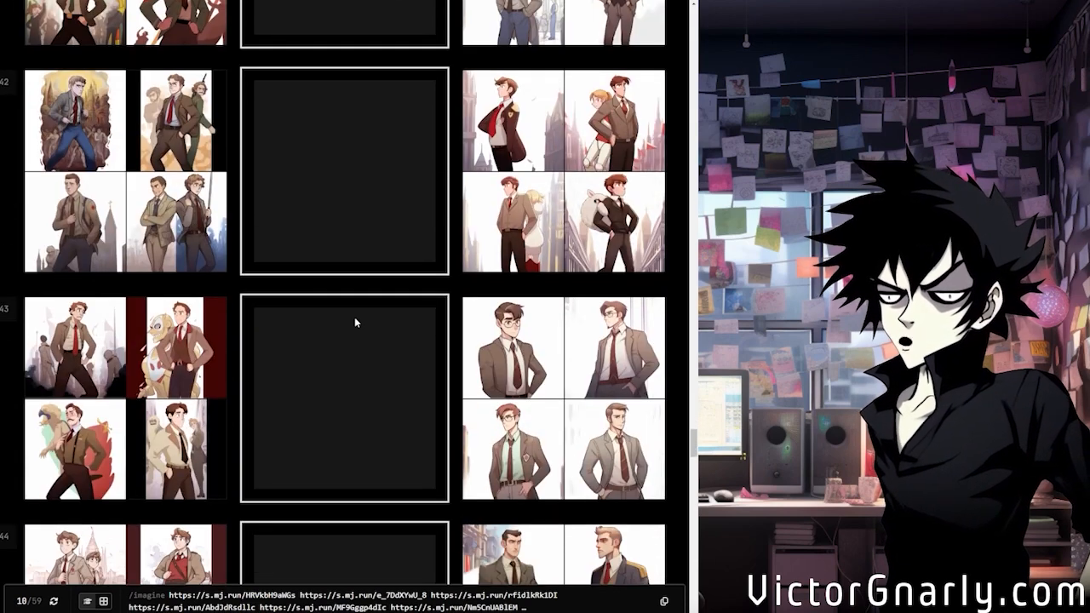
scroll(354, 316, down, 1)
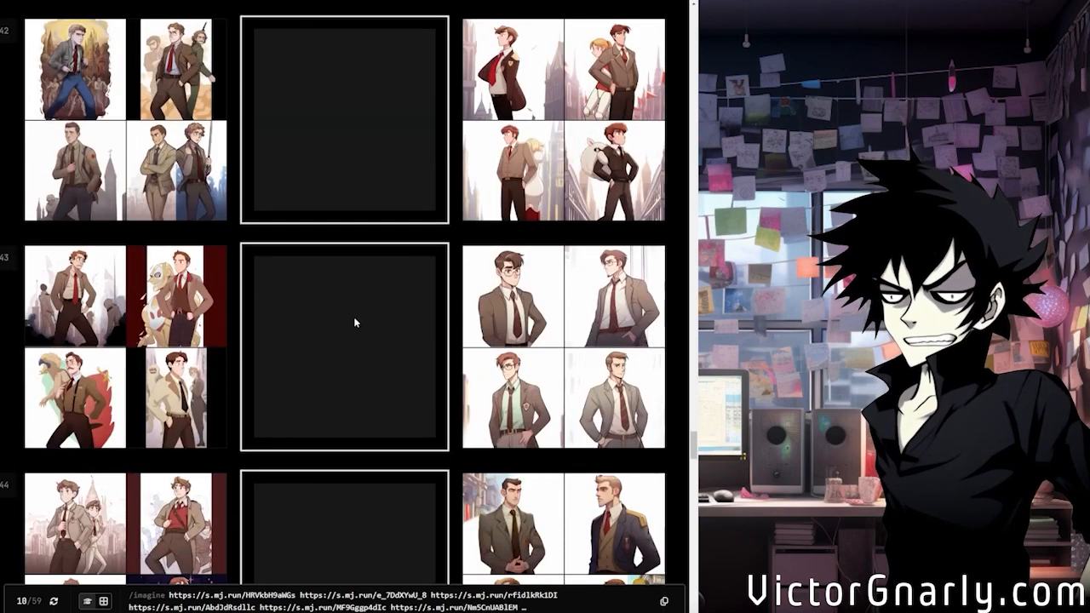
Compare the pairs in rows 44 to 50 and choose the second style in row 50, with pale skyline backdrops
scroll(377, 324, down, 8)
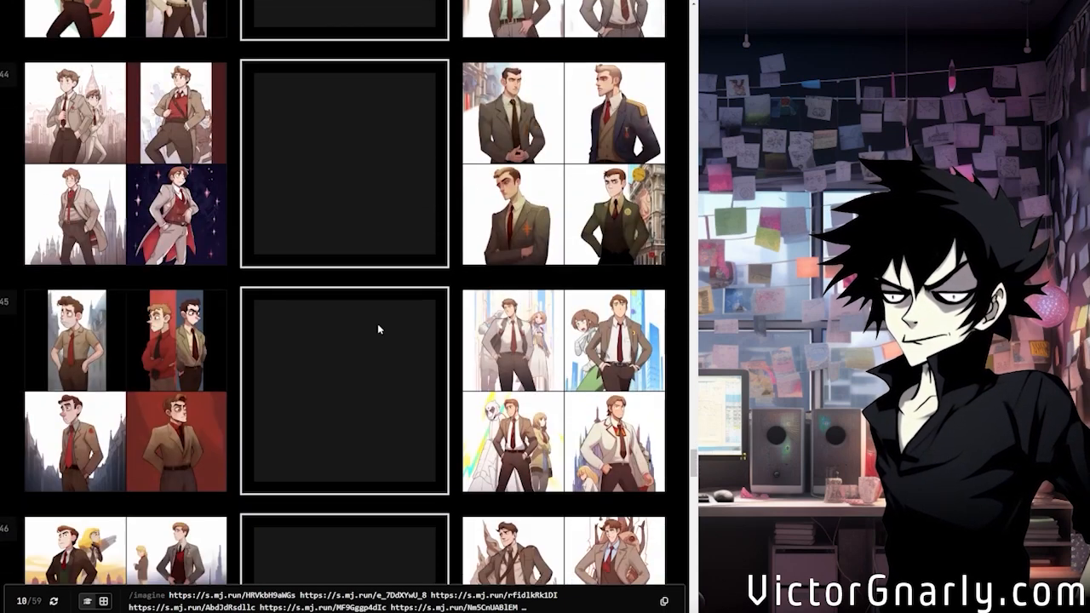
scroll(377, 323, down, 9)
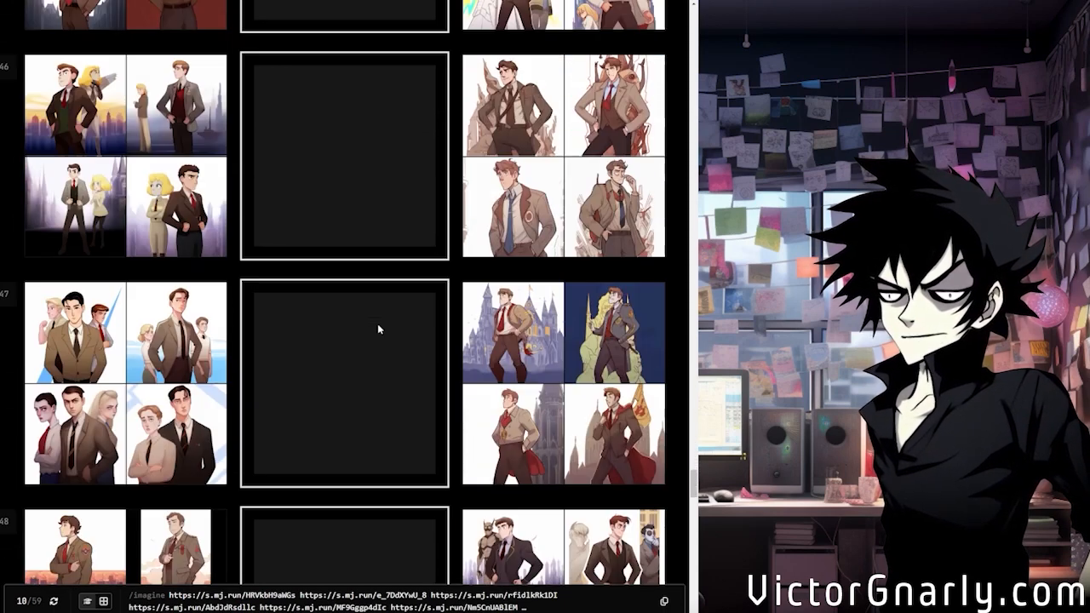
scroll(378, 329, down, 8)
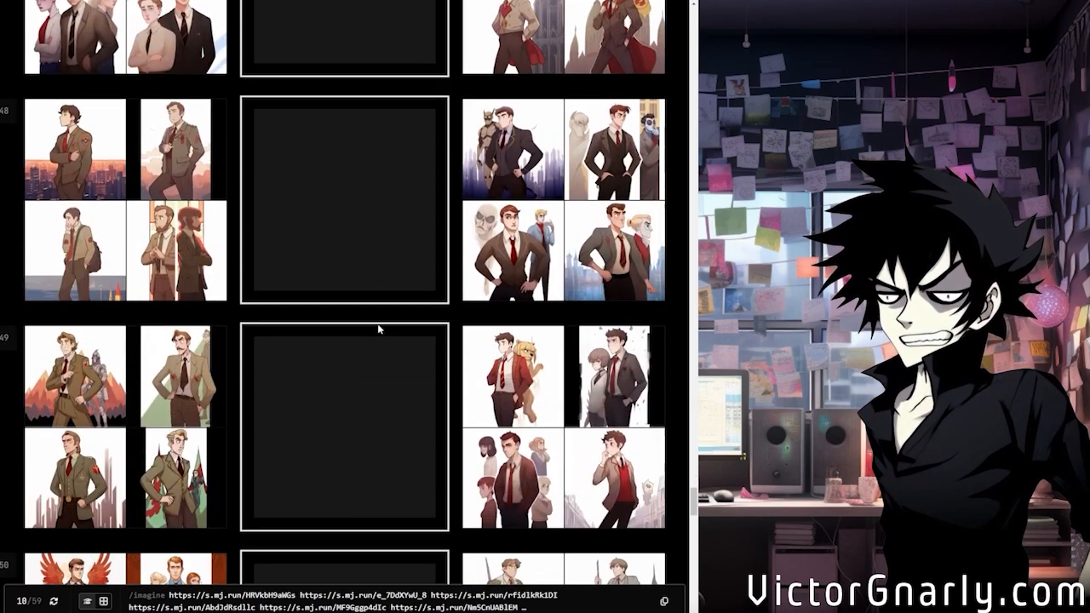
scroll(379, 329, down, 5)
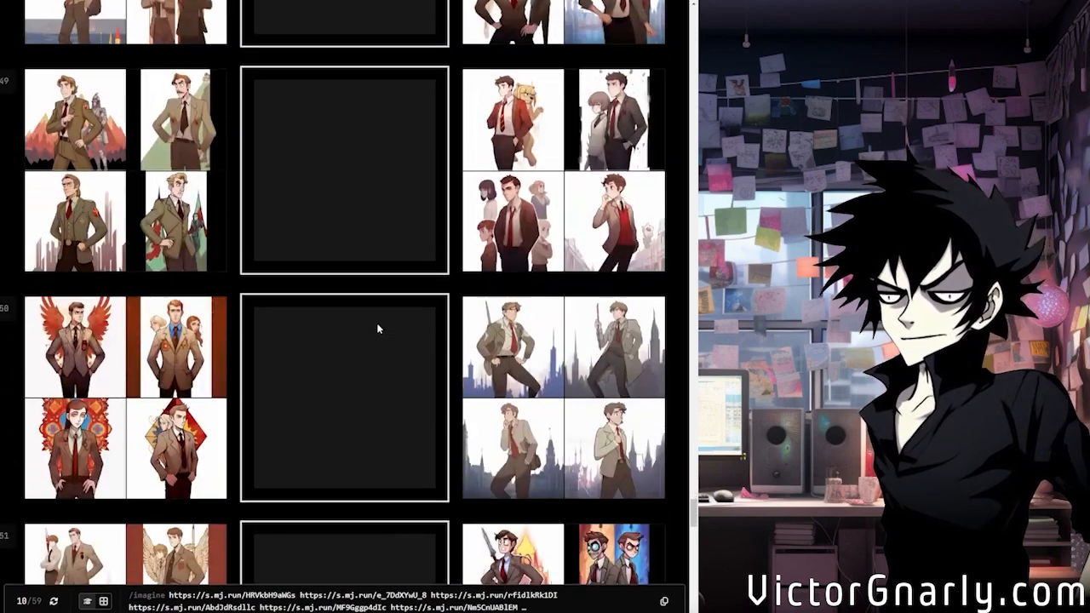
scroll(355, 368, down, 11)
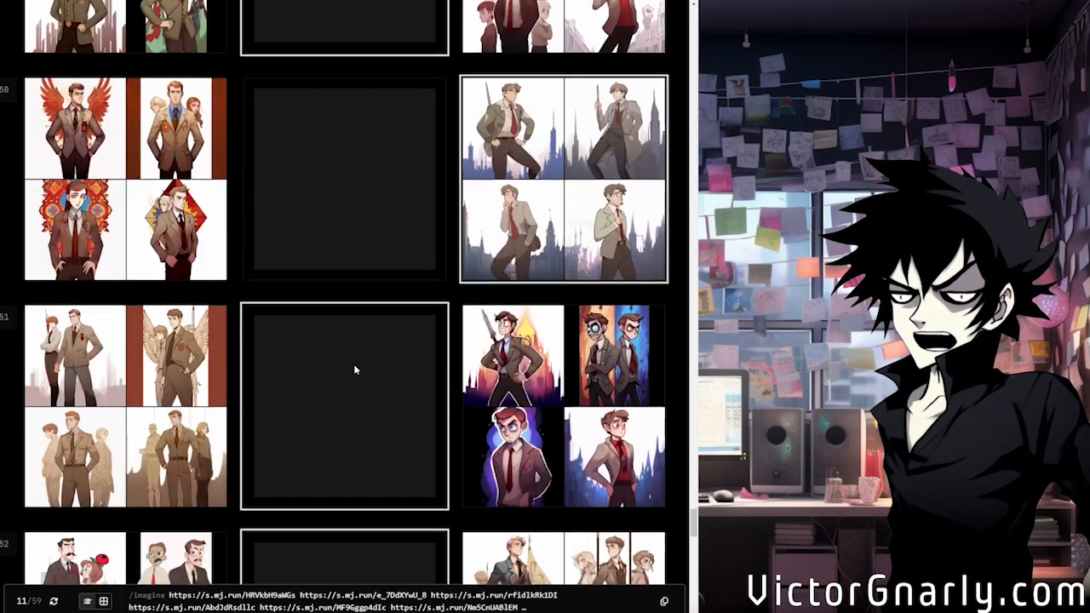
Choose the second style in row 53 and the first style in row 56, leaving rows 51, 52, 54 and 55 neutral
scroll(355, 369, down, 2)
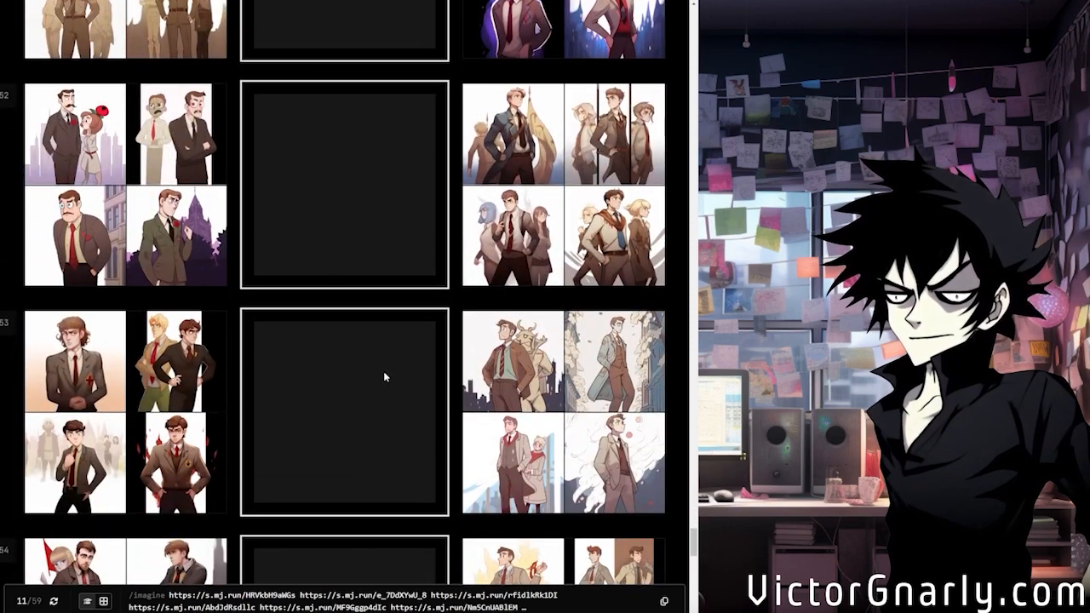
scroll(361, 387, down, 1)
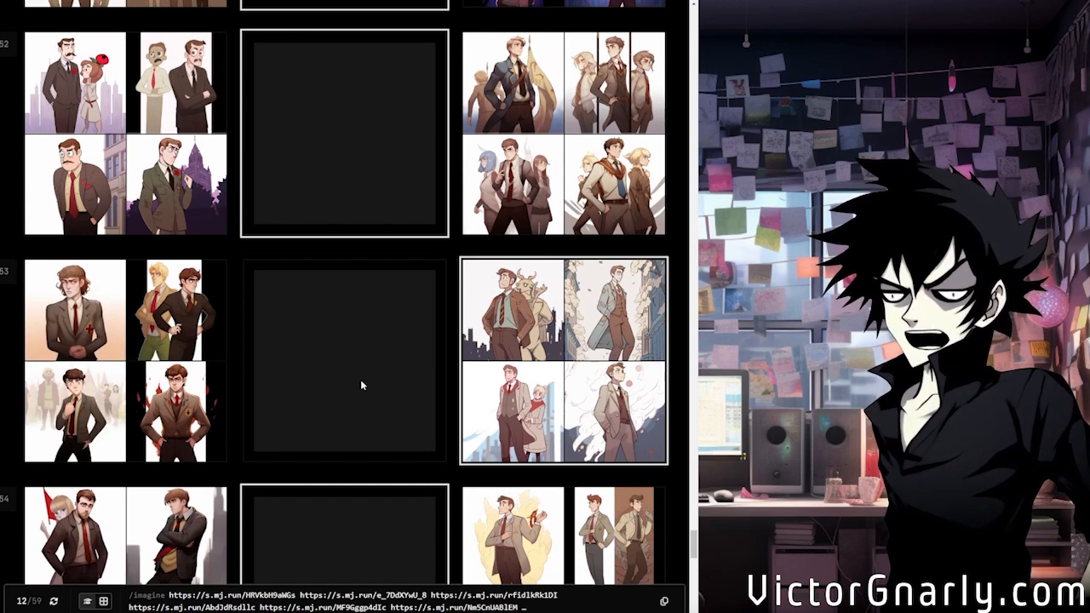
scroll(361, 385, down, 9)
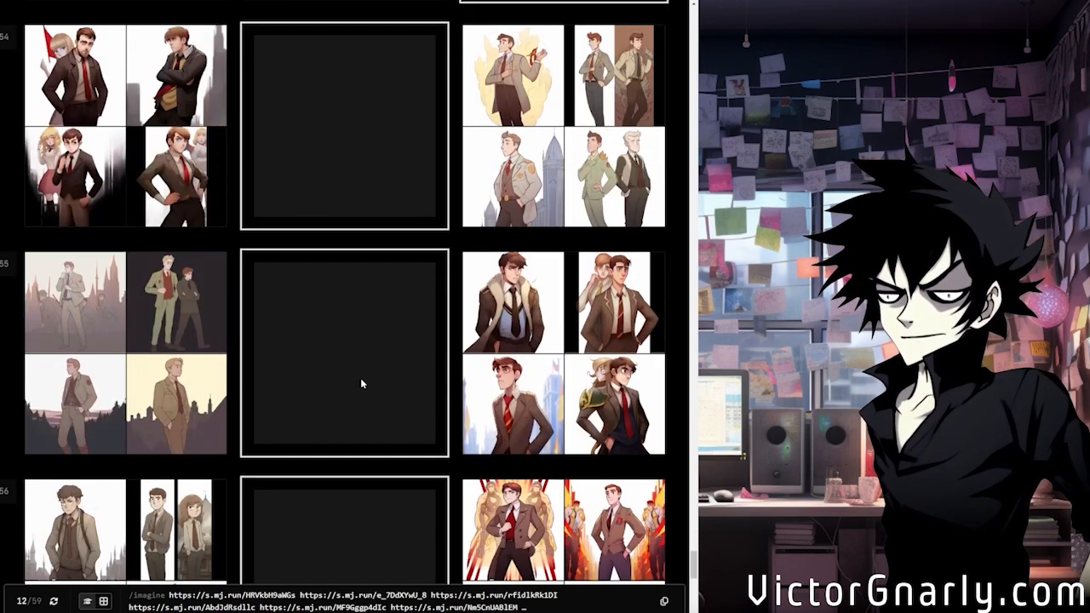
scroll(360, 383, down, 3)
scroll(361, 383, down, 2)
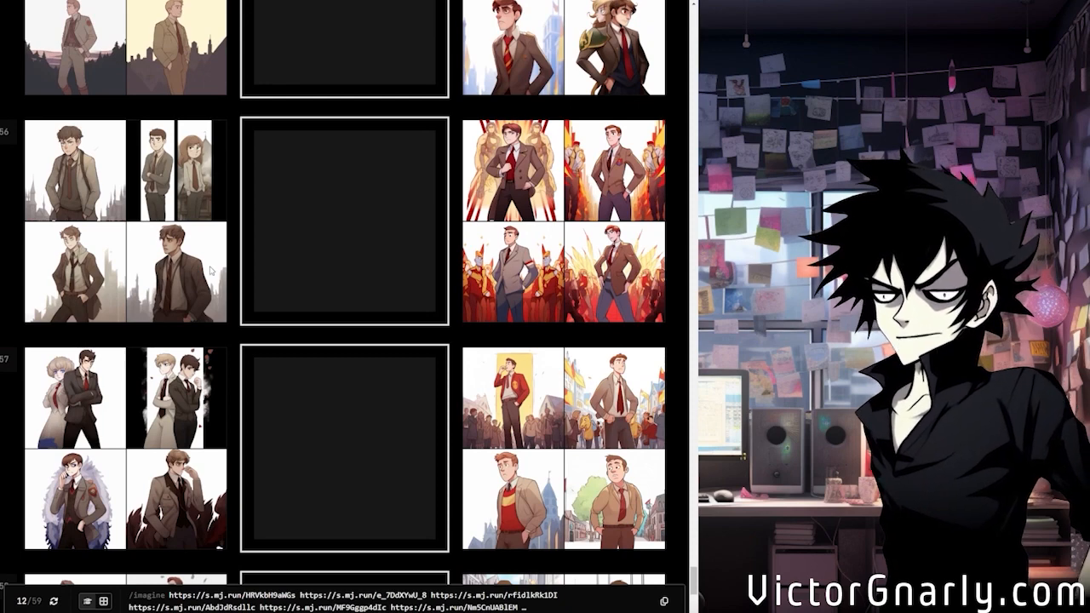
scroll(307, 381, down, 4)
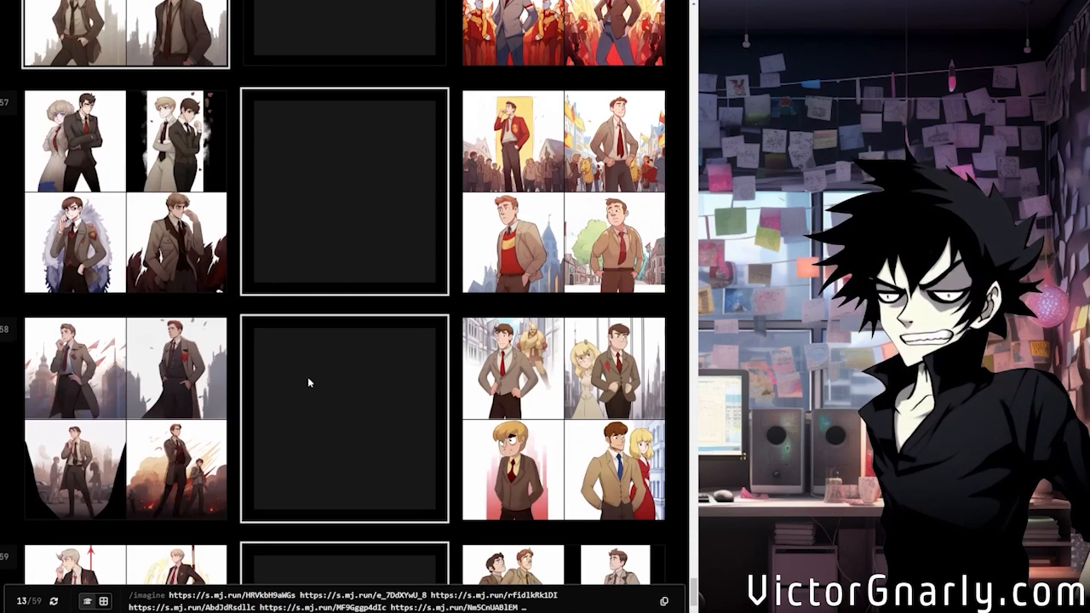
Skip rows 57 and 58, choose the second style in row 59, and copy the generated style code
scroll(308, 381, down, 3)
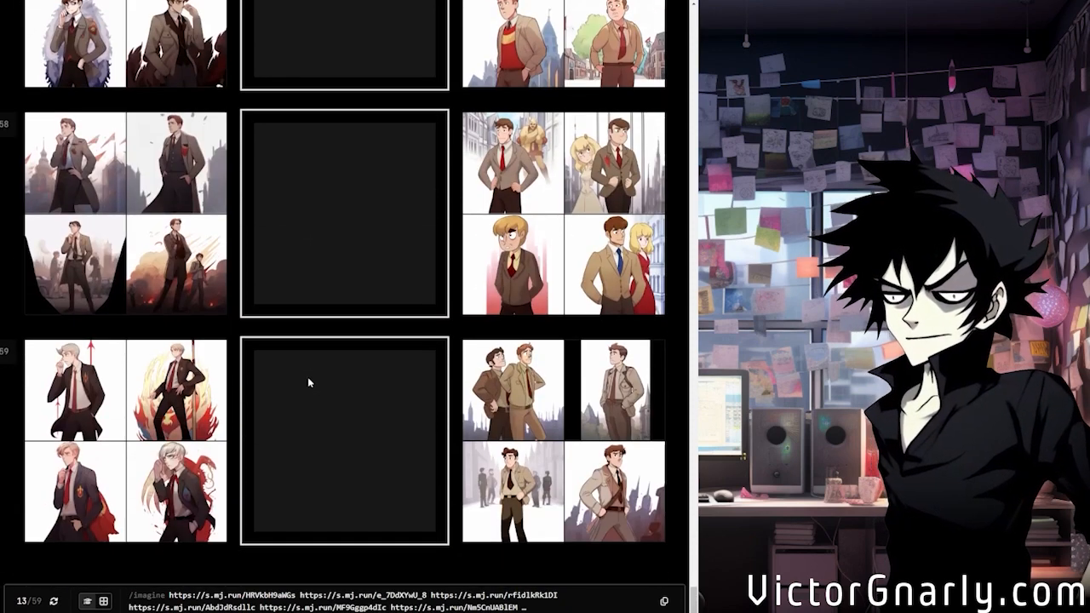
click(541, 424)
scroll(335, 395, down, 2)
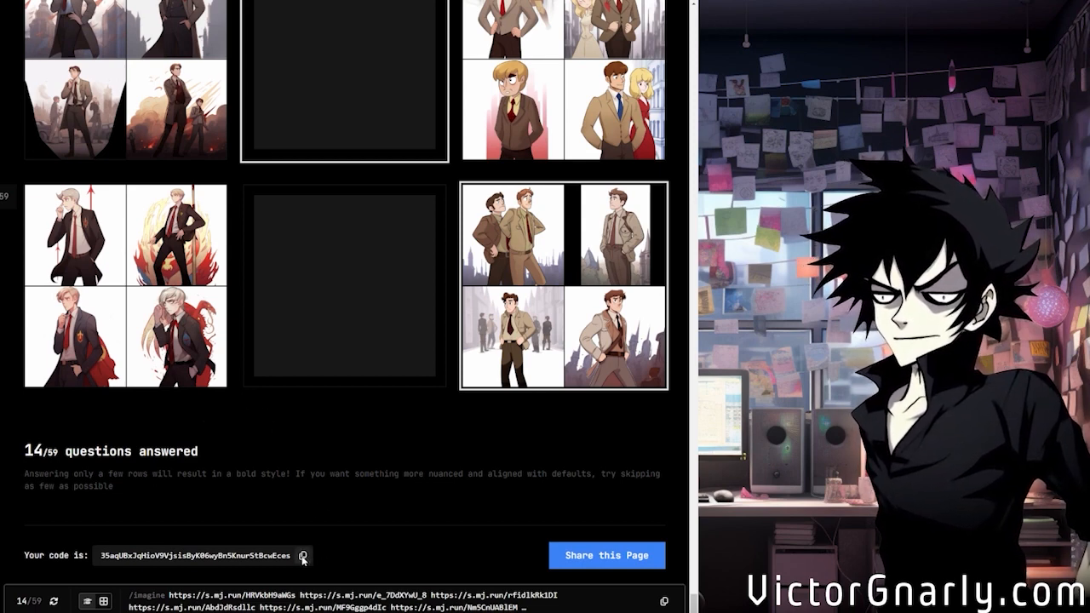
click(302, 555)
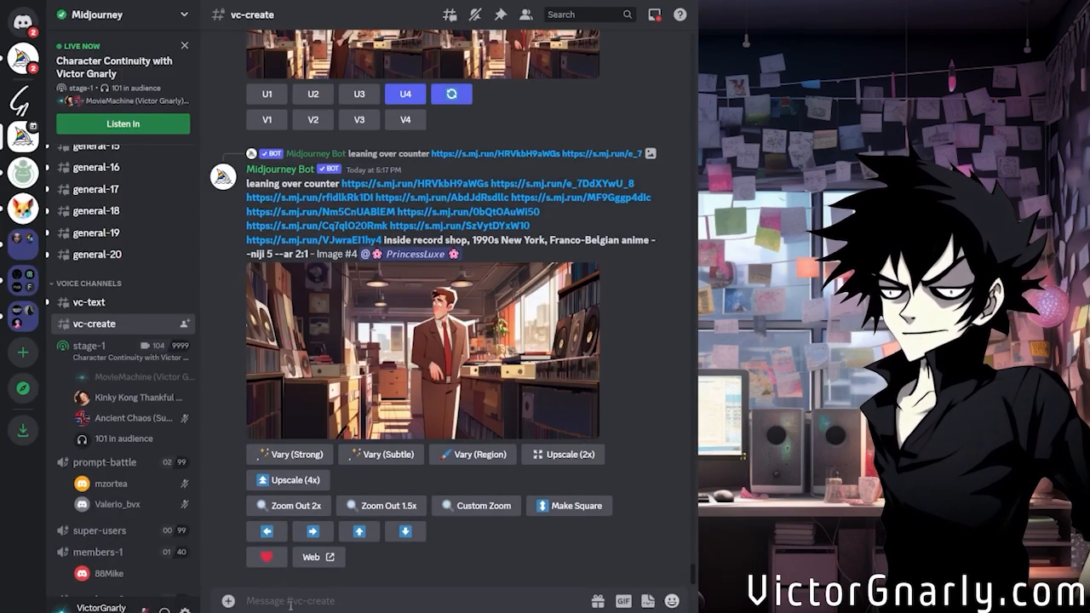
Switch to the vc-create channel in Discord and view the record shop images of the suited man enlarged
click(439, 430)
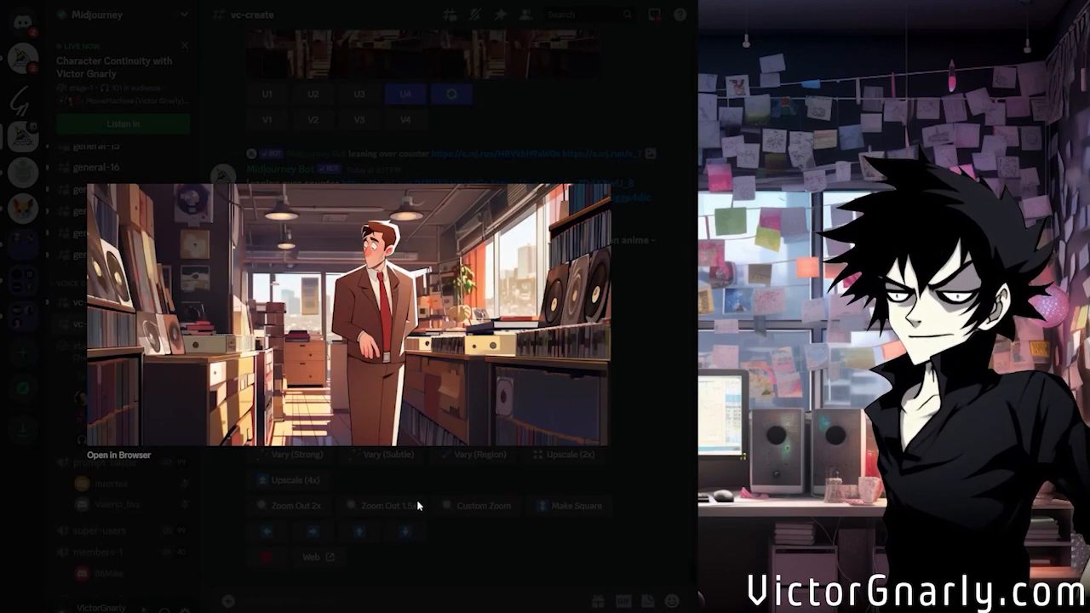
click(417, 505)
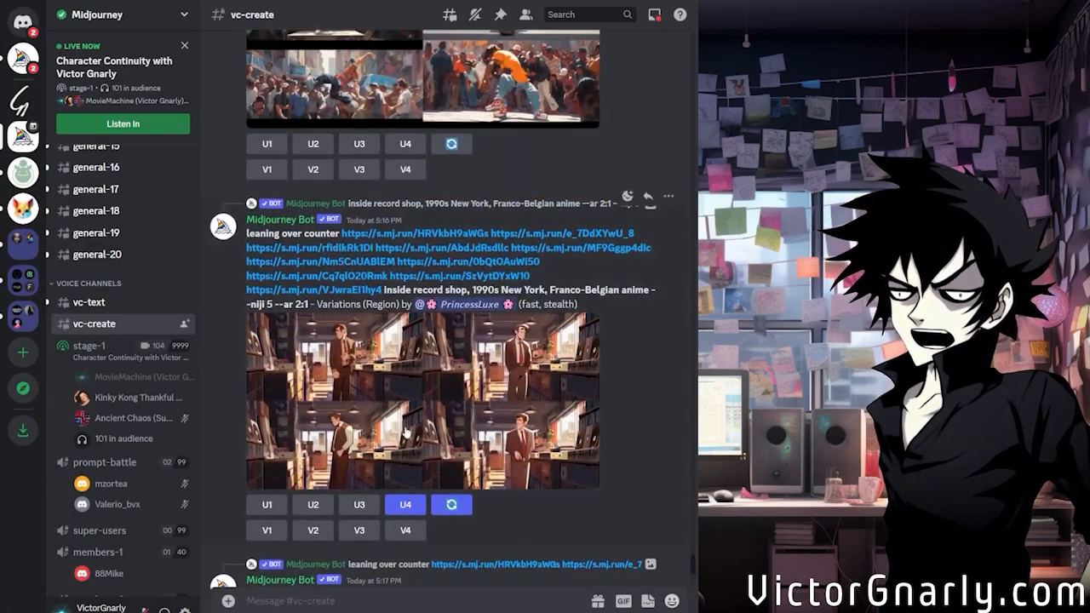
click(407, 434)
click(484, 491)
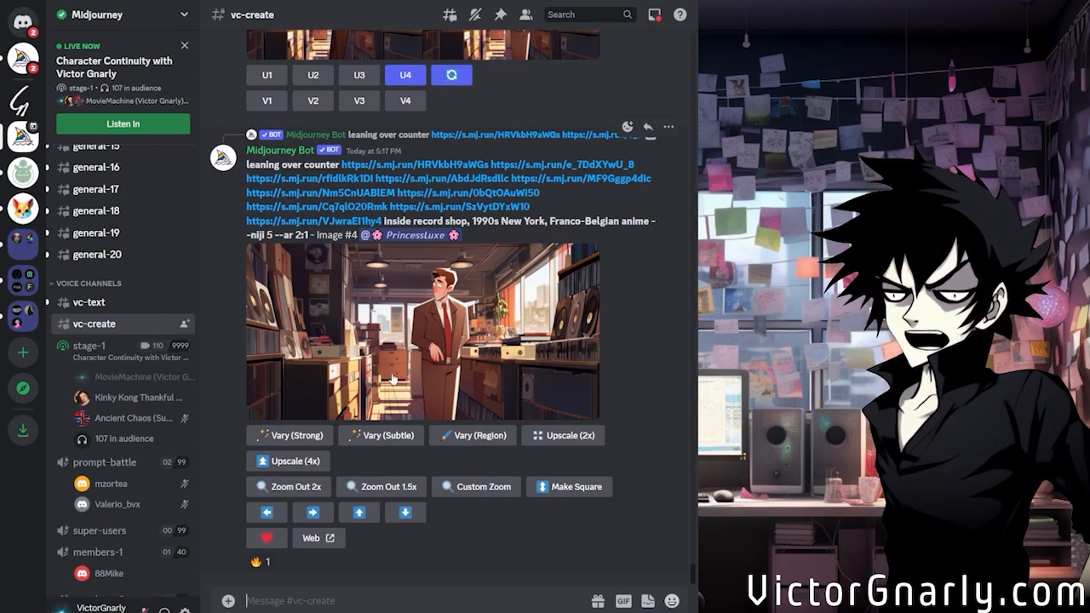
click(391, 378)
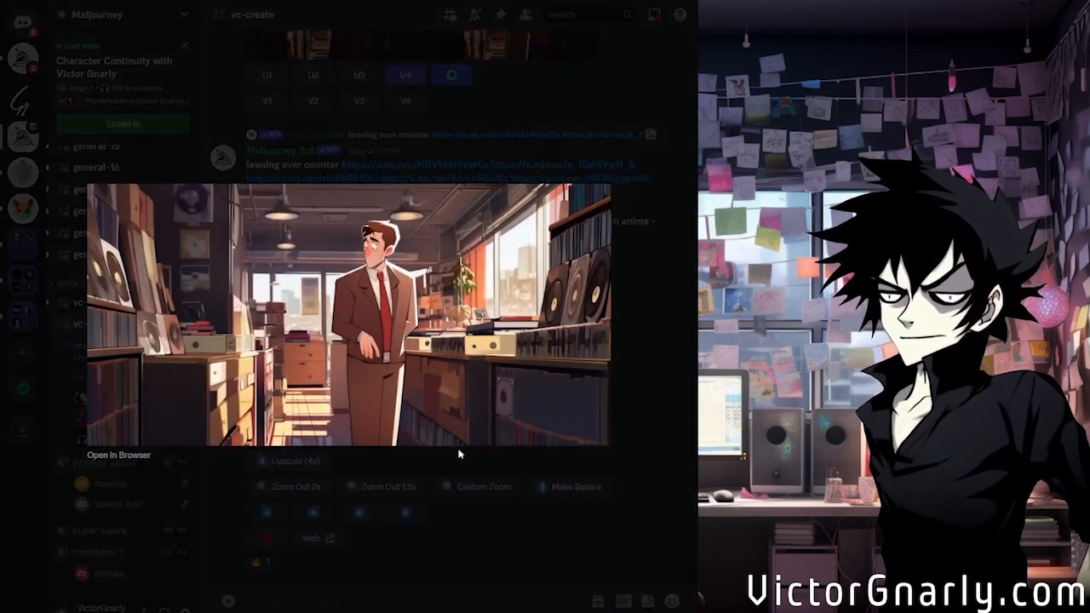
click(446, 535)
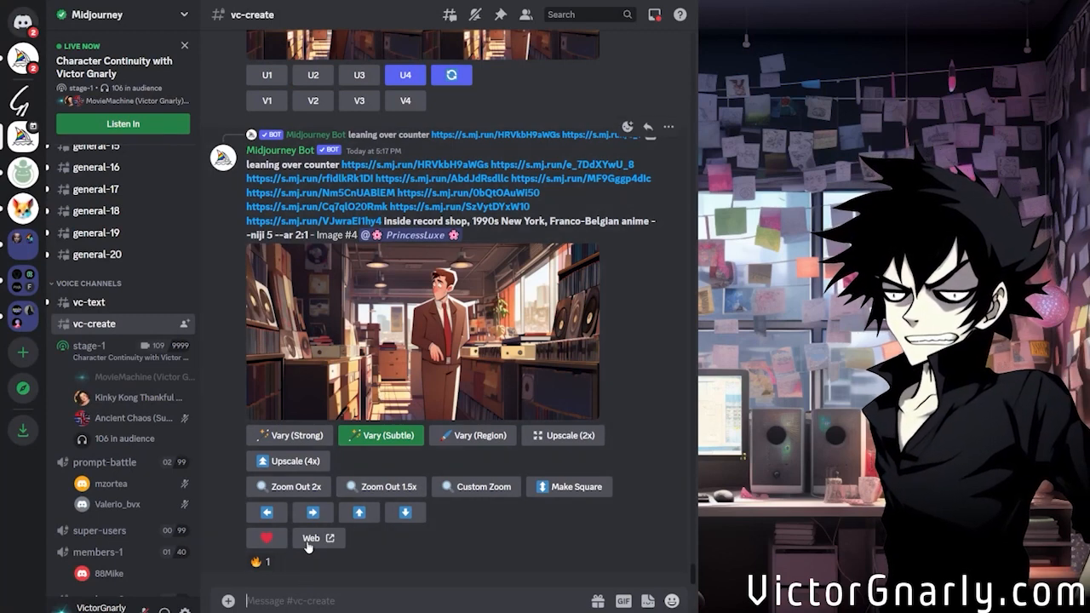
Start an /imagine prompt containing --michael followed by the copied style code
click(342, 600)
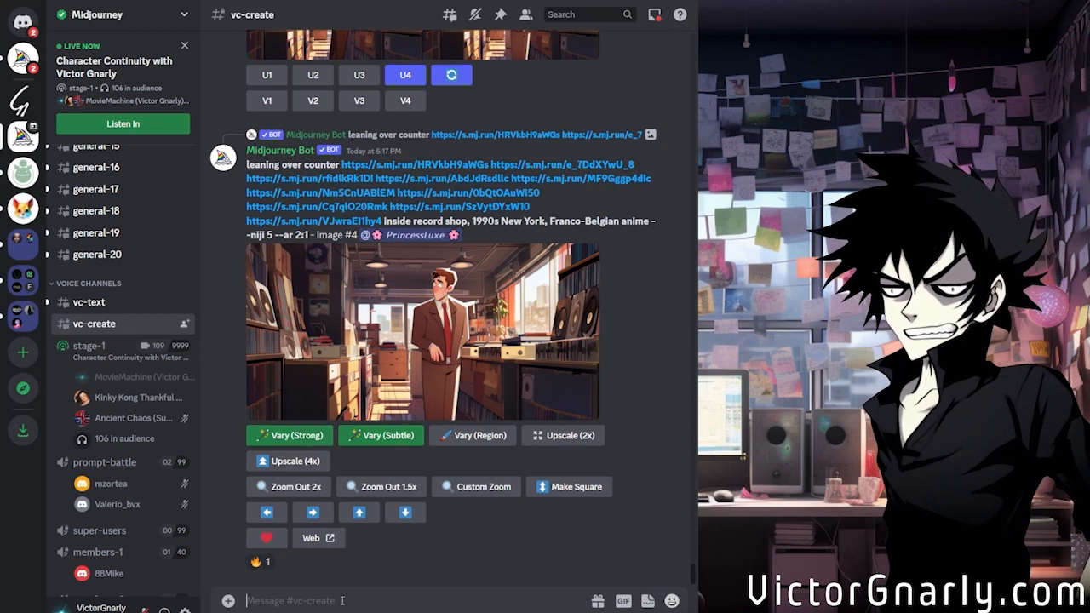
text(/im)
click(358, 572)
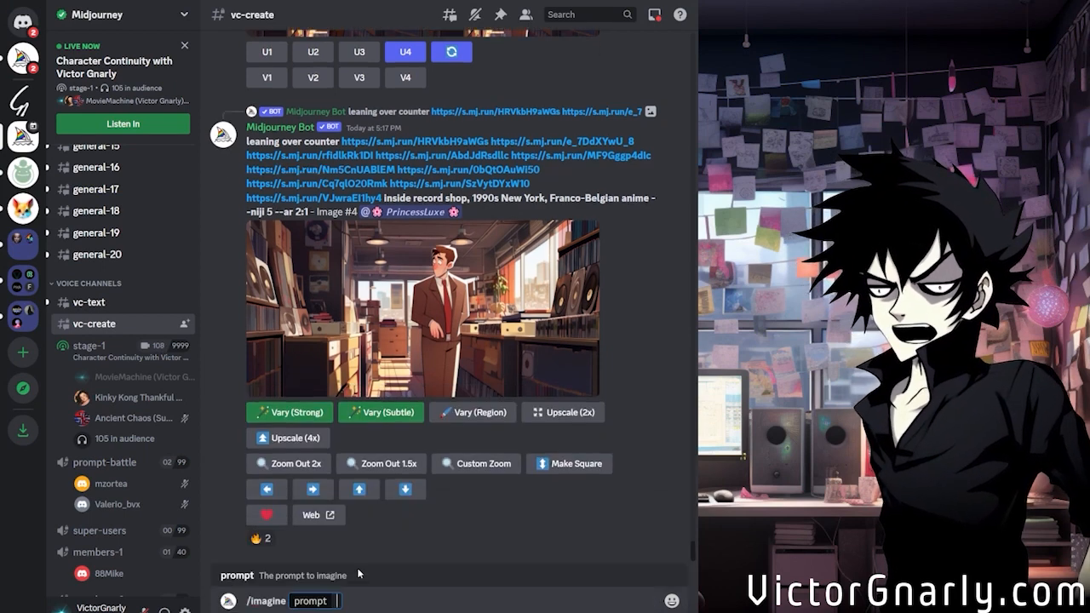
text(--michael)
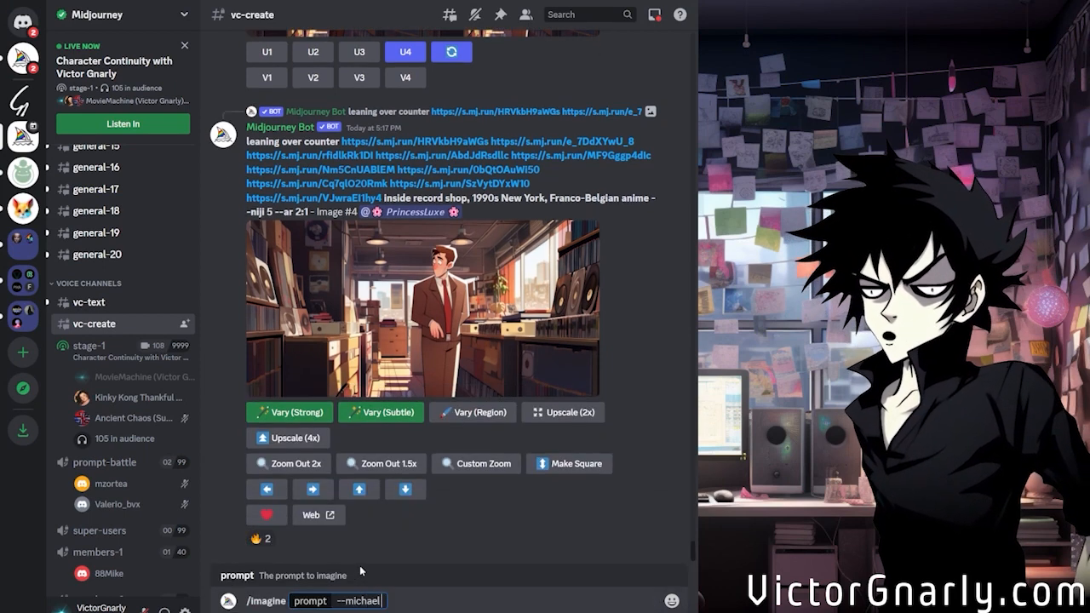
text( --stylize)
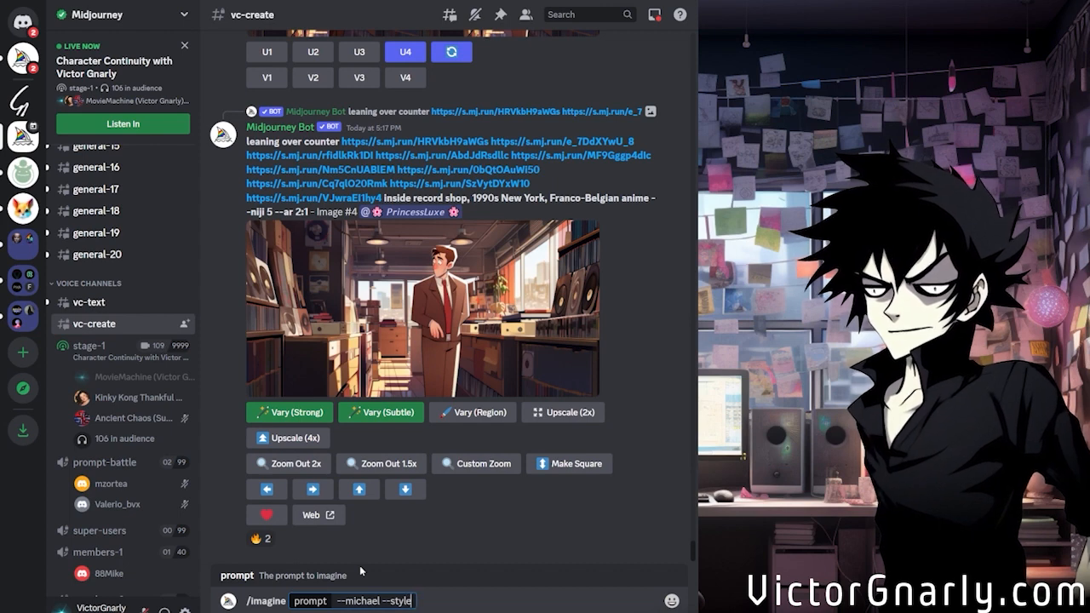
key(BackSpace)
key(BackSpace)
key(BackSpace)
key(BackSpace)
key(BackSpace)
key(BackSpace)
key(BackSpace)
key(BackSpace)
key(BackSpace)
key(ctrl+v)
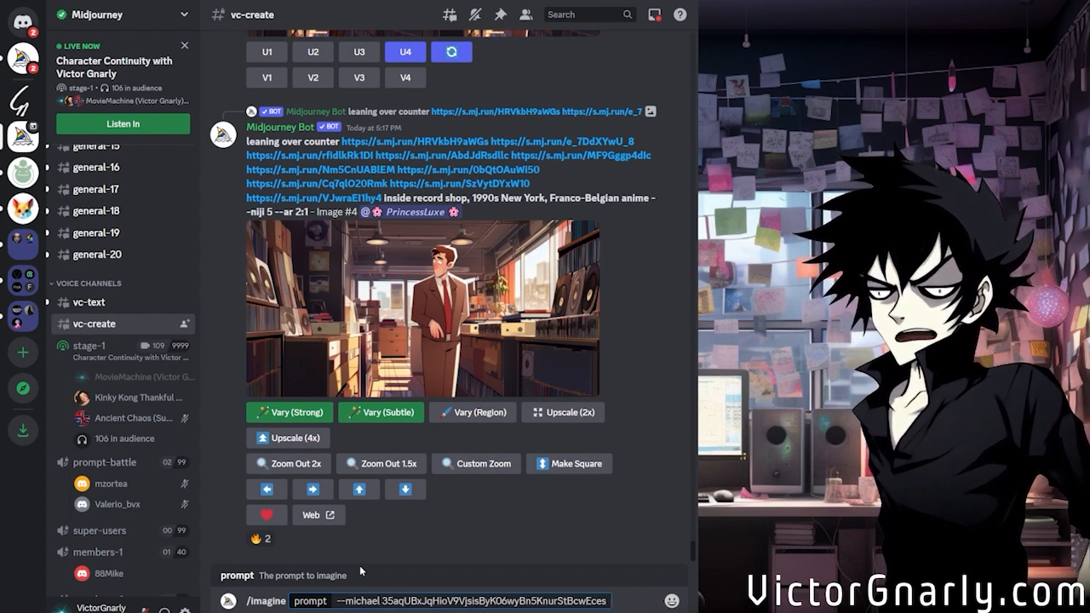
Insert --style before the style code in the prompt and submit it
click(382, 600)
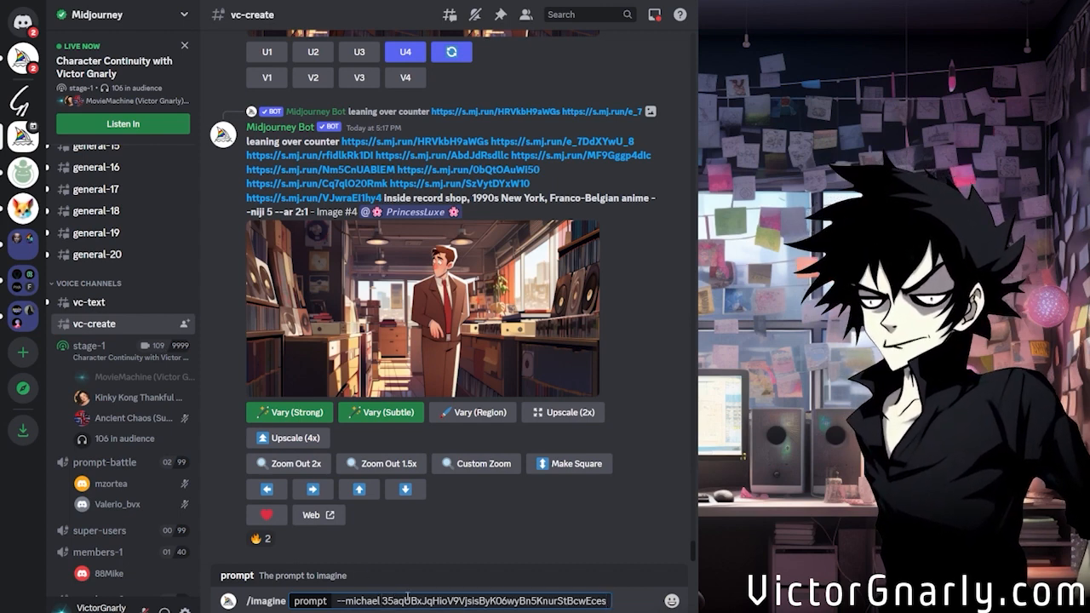
text(--style)
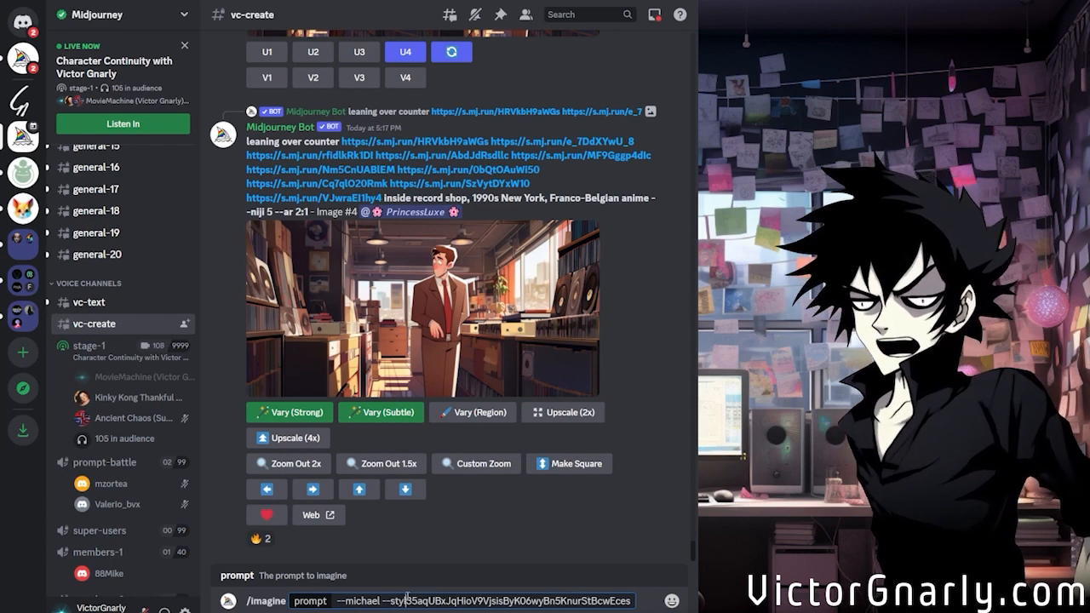
key(Return)
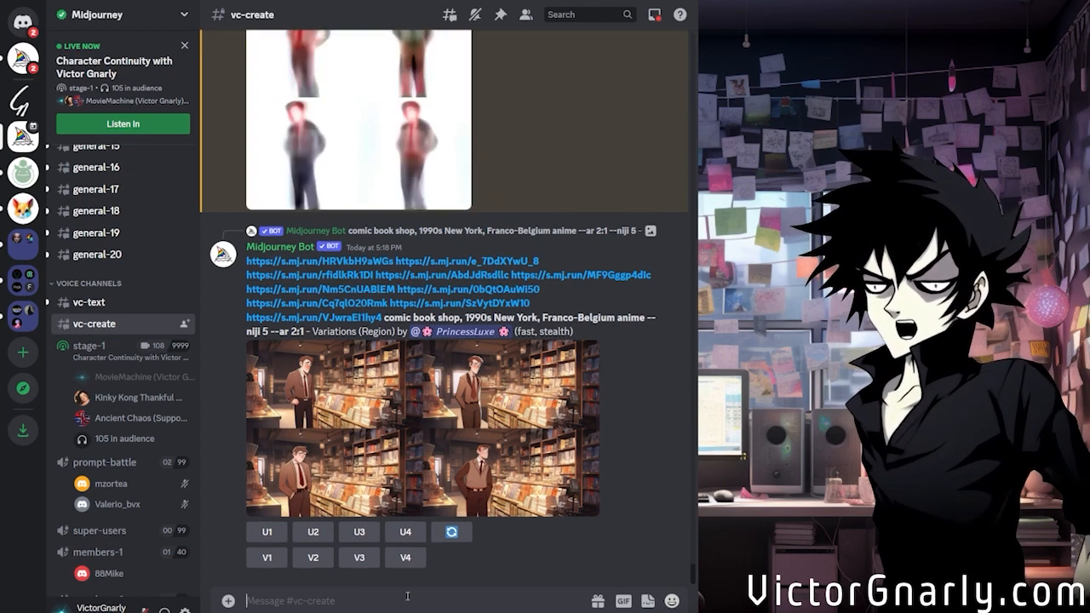
Submit an /imagine prompt reading "--michael at the office --style" followed by the copied style code
text(/im)
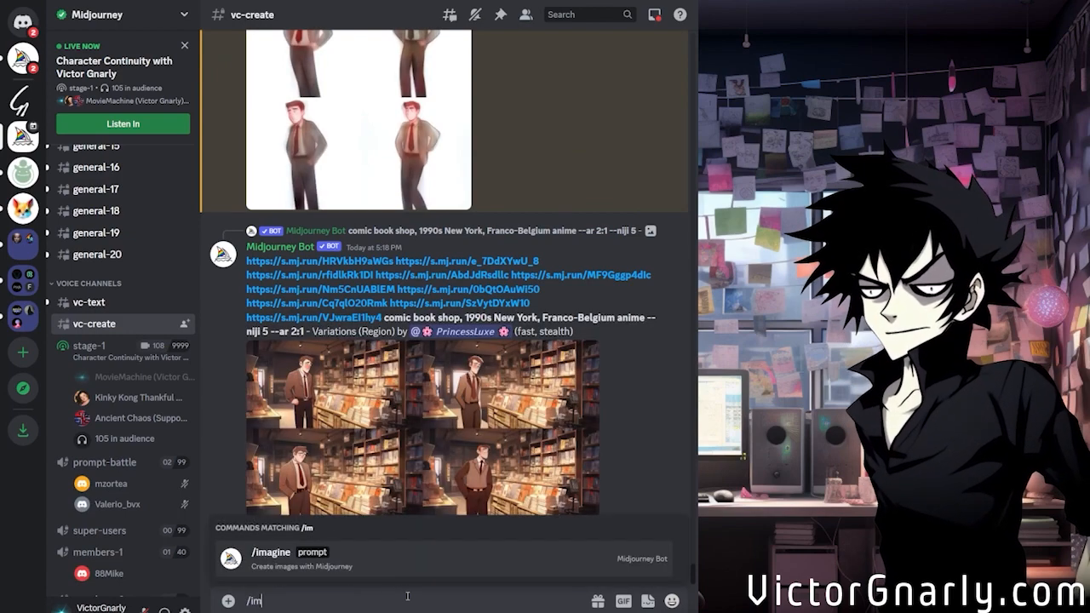
click(368, 574)
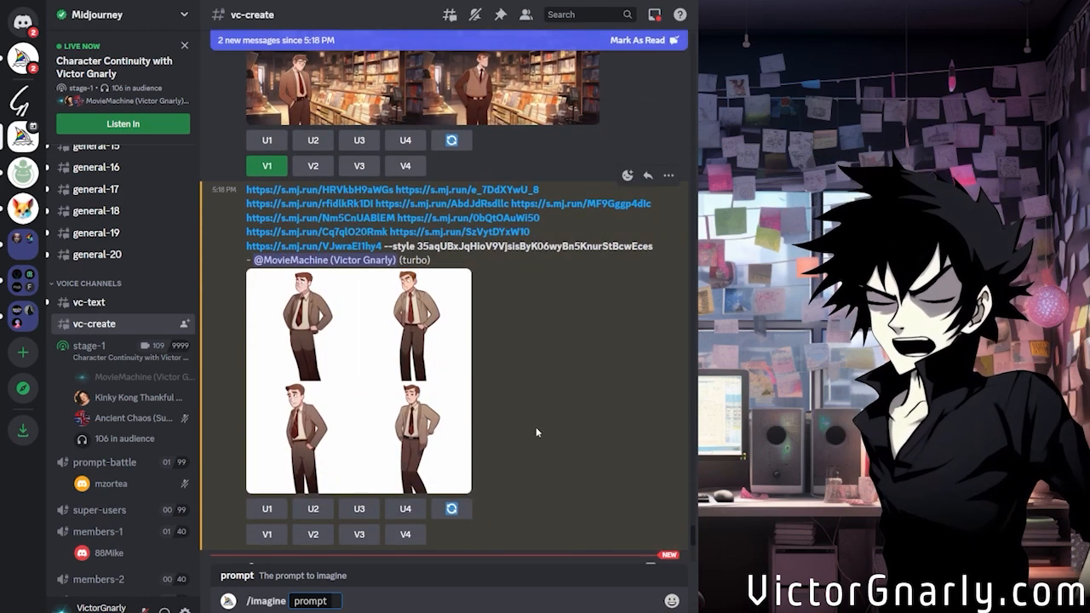
text(--michael)
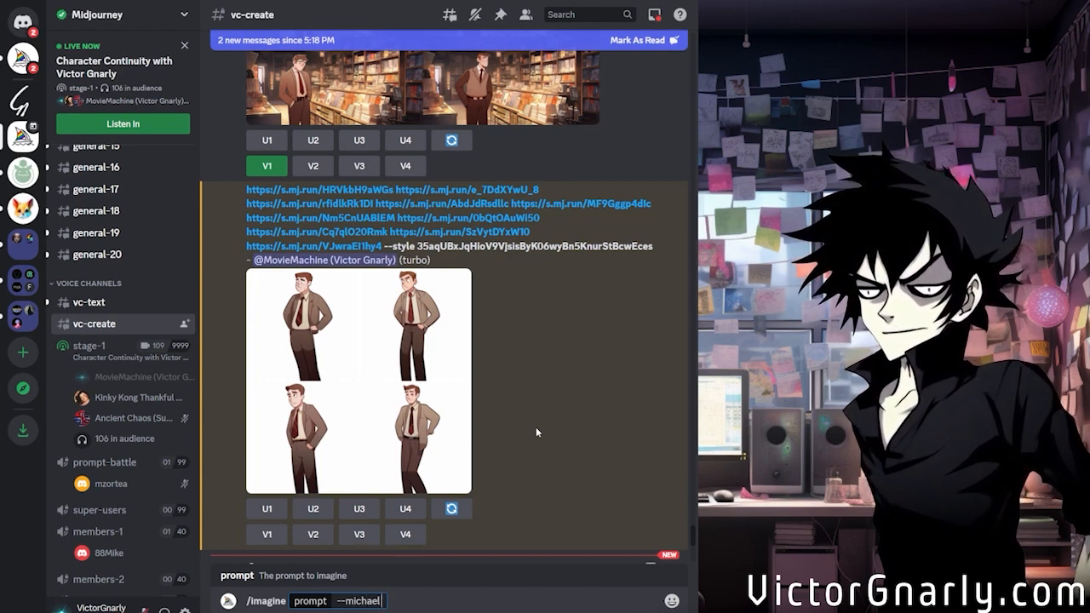
text( at the o)
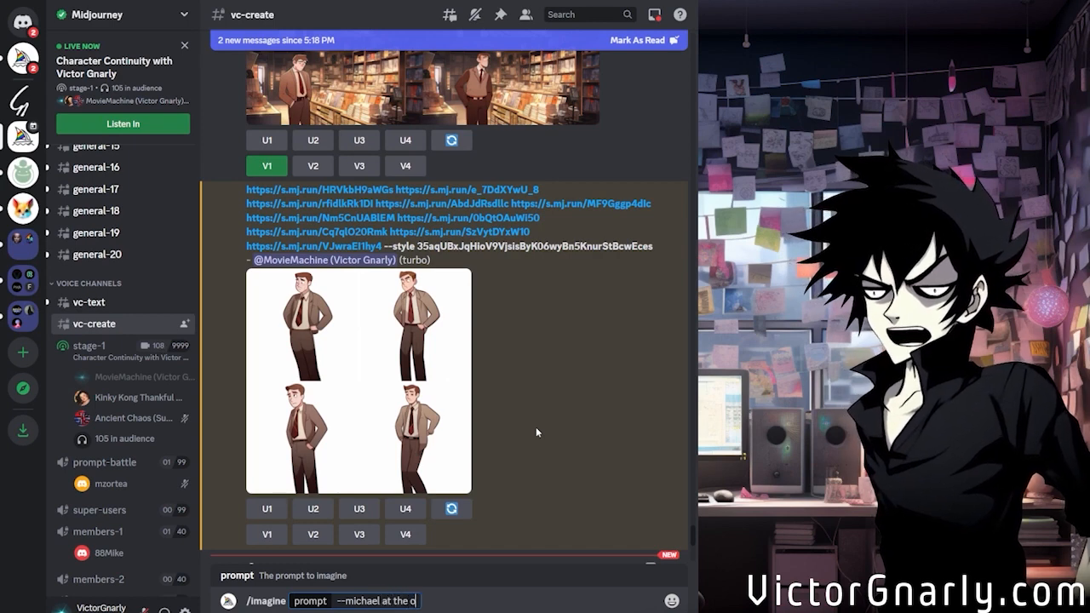
text(ffice --style)
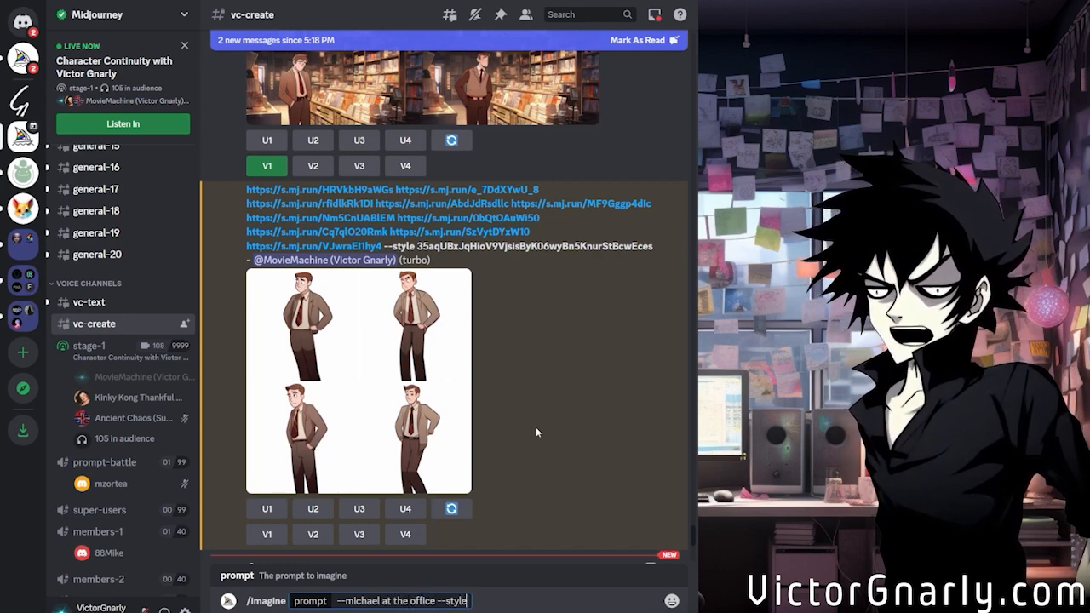
key(ctrl+v)
key(Return)
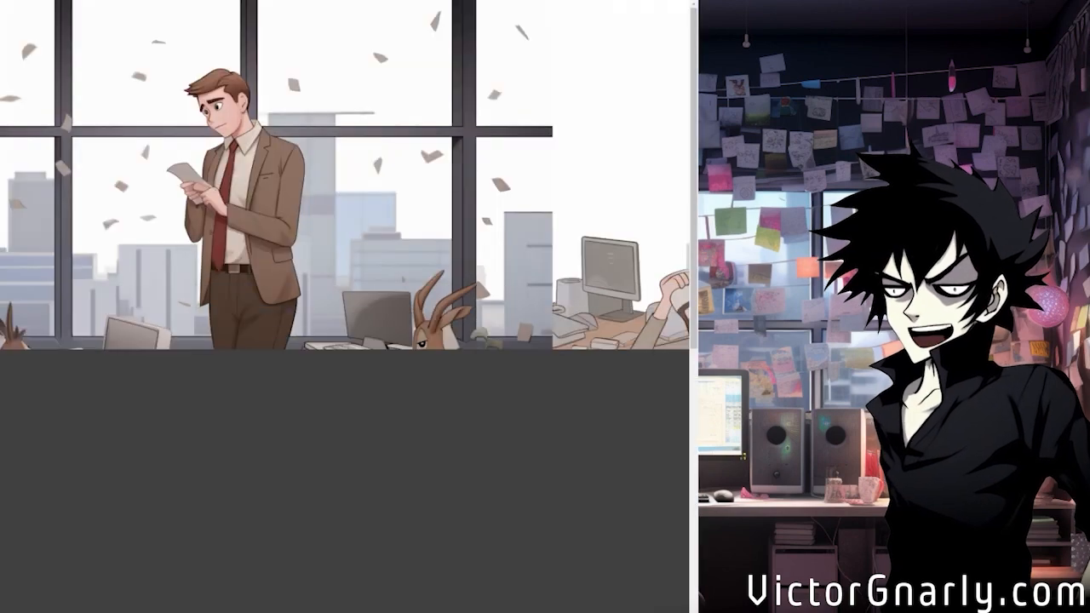
Examine the four office images at full size and review their grid in the channel
scroll(345, 307, down, 4)
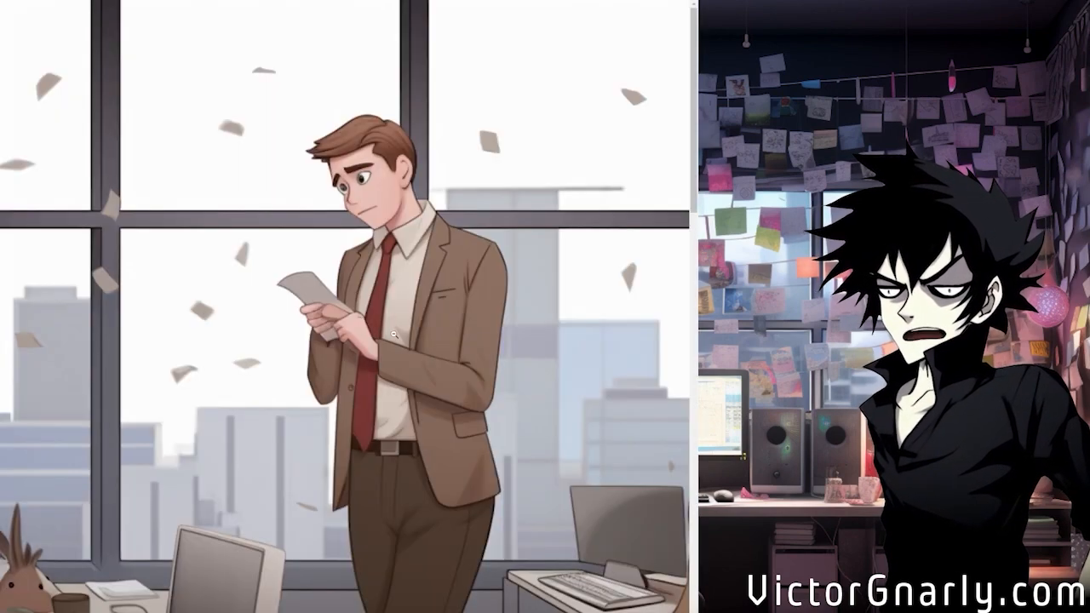
scroll(394, 335, down, 4)
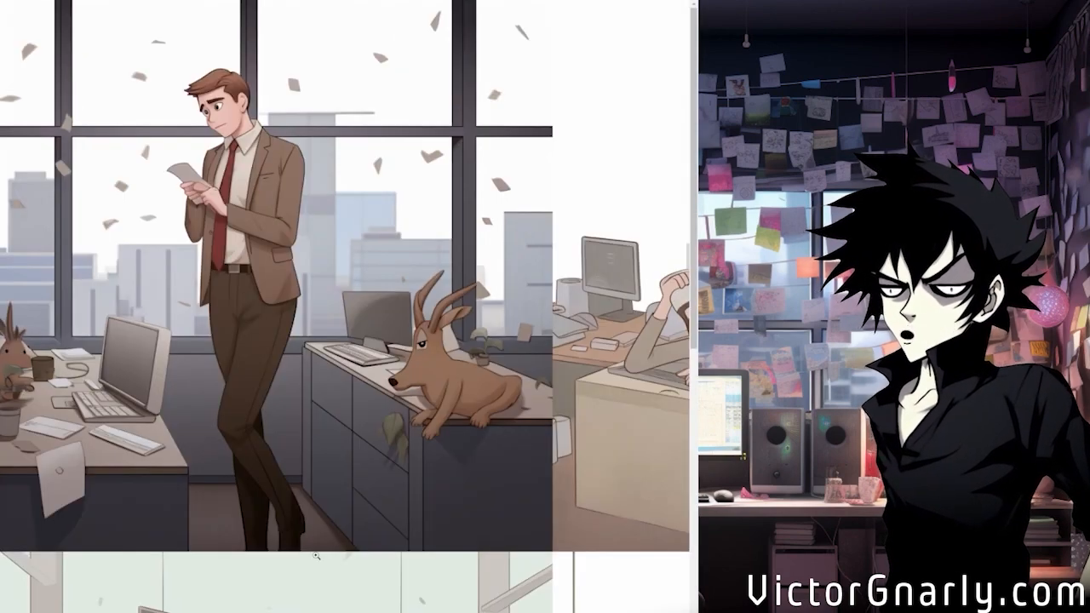
scroll(345, 307, right, 5)
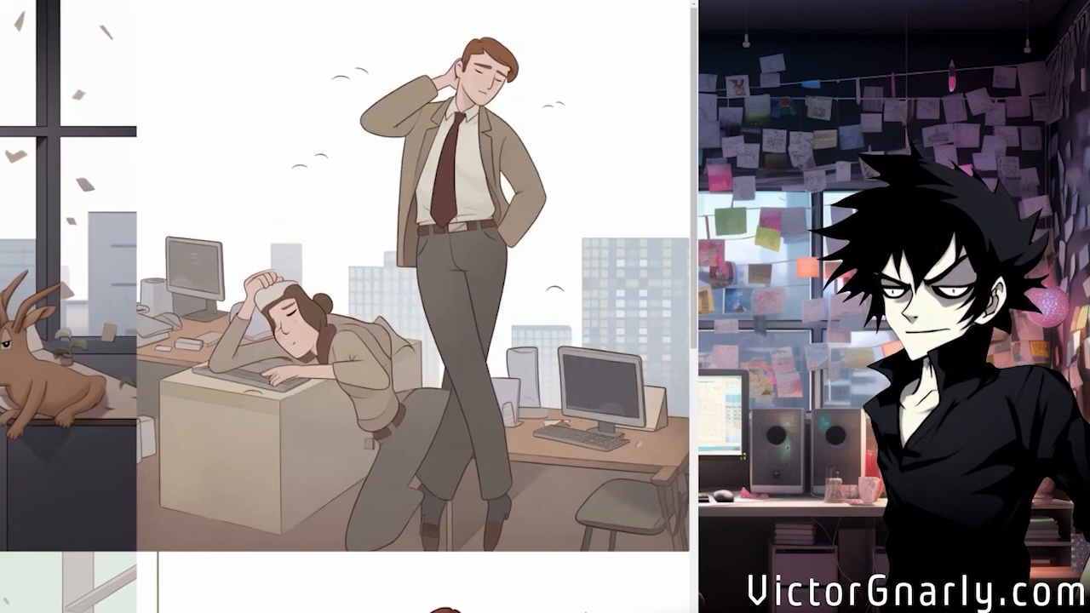
scroll(525, 439, down, 5)
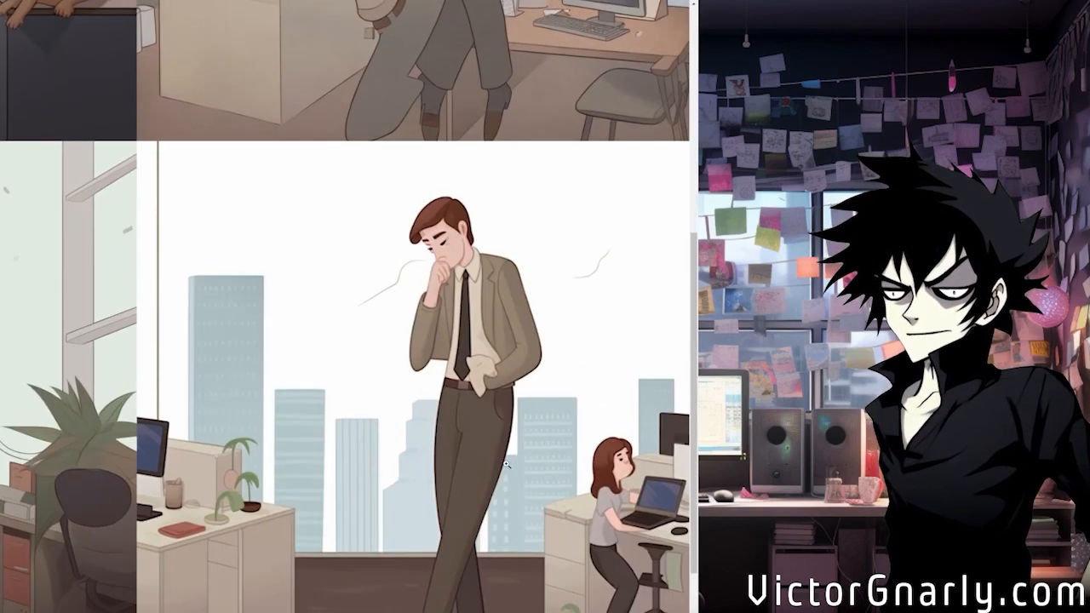
scroll(345, 306, left, 4)
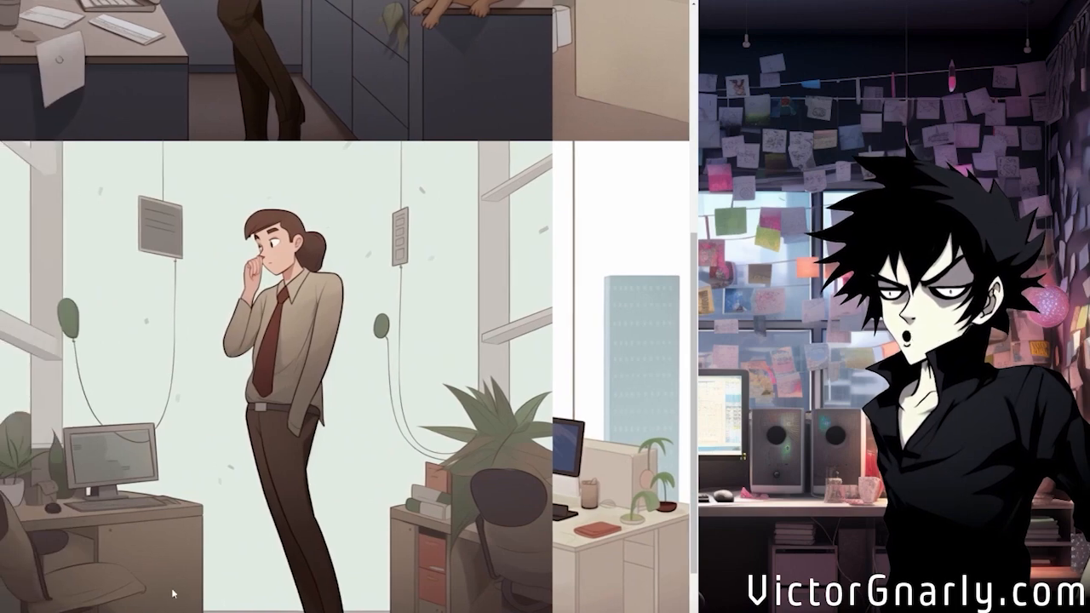
scroll(224, 526, up, 5)
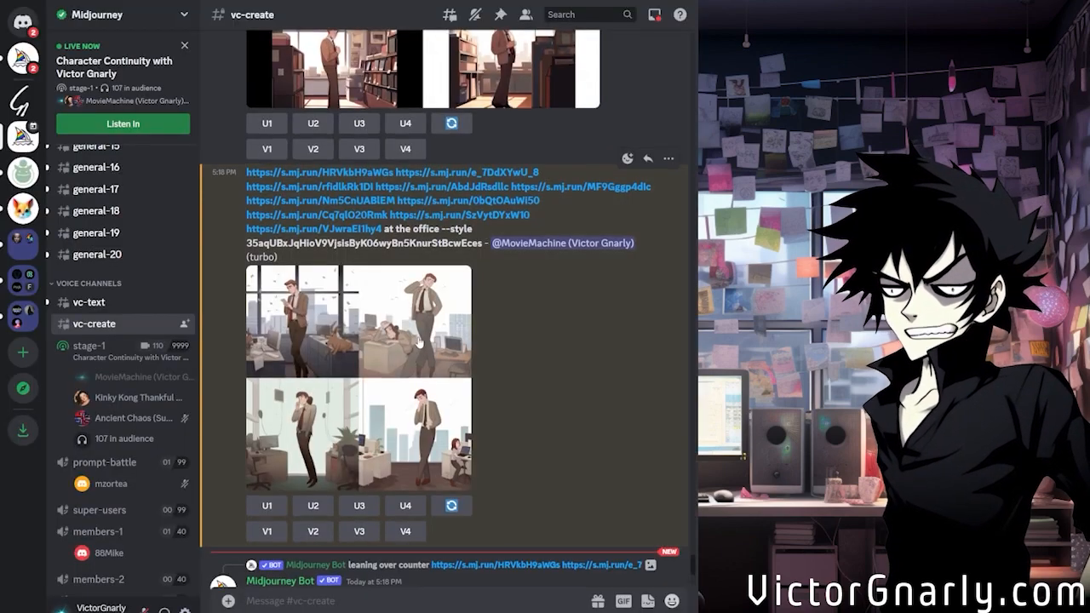
scroll(418, 340, up, 3)
scroll(418, 341, down, 2)
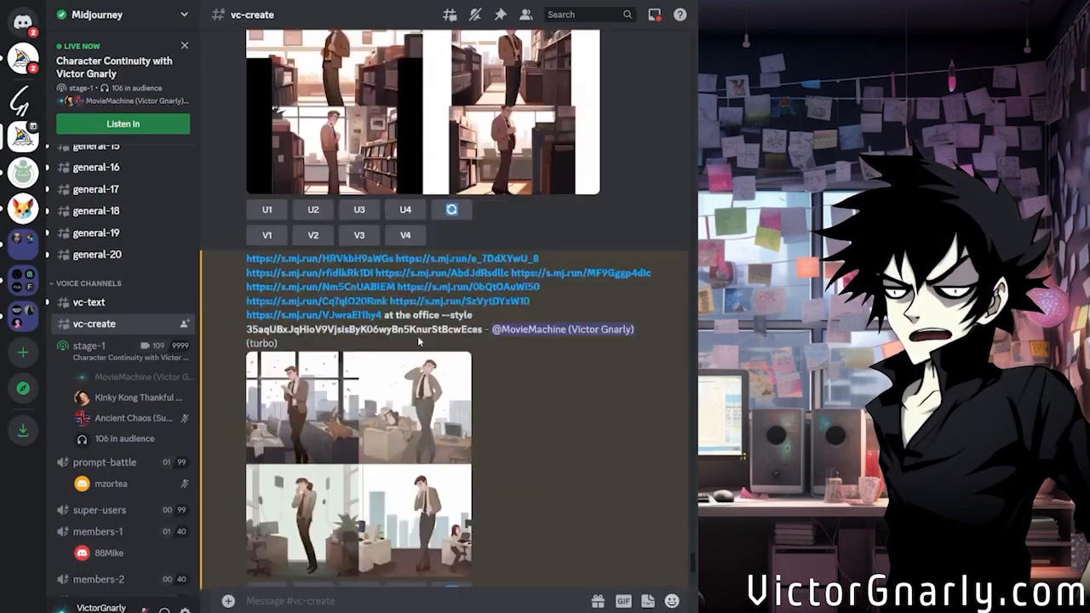
scroll(418, 341, up, 2)
scroll(418, 336, down, 5)
scroll(418, 332, up, 3)
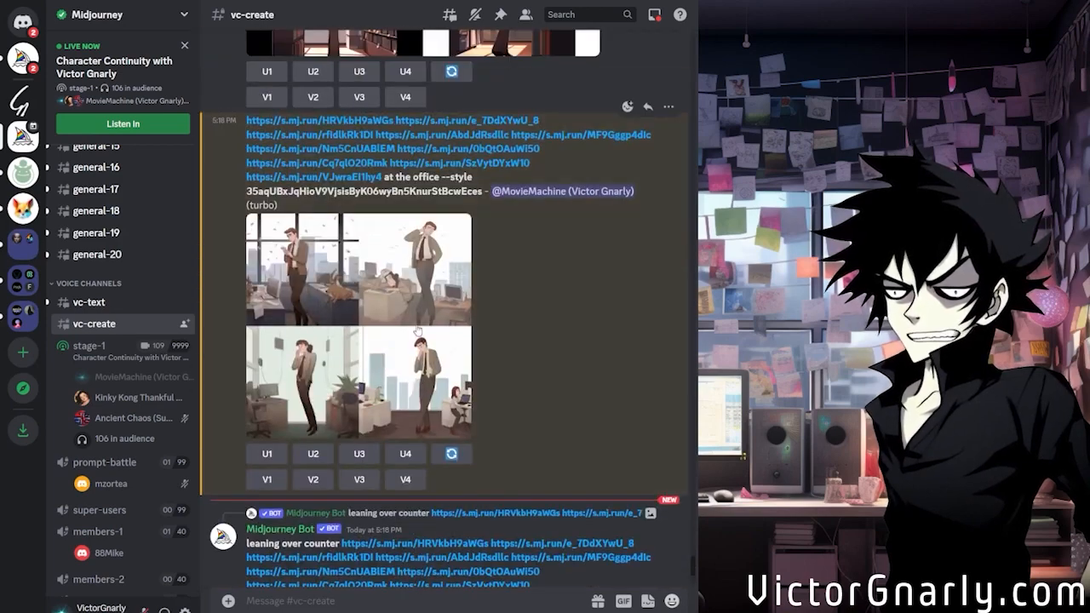
Enlarge the office image grid to inspect the character's four poses, and close the preview
scroll(418, 331, down, 5)
scroll(421, 332, up, 4)
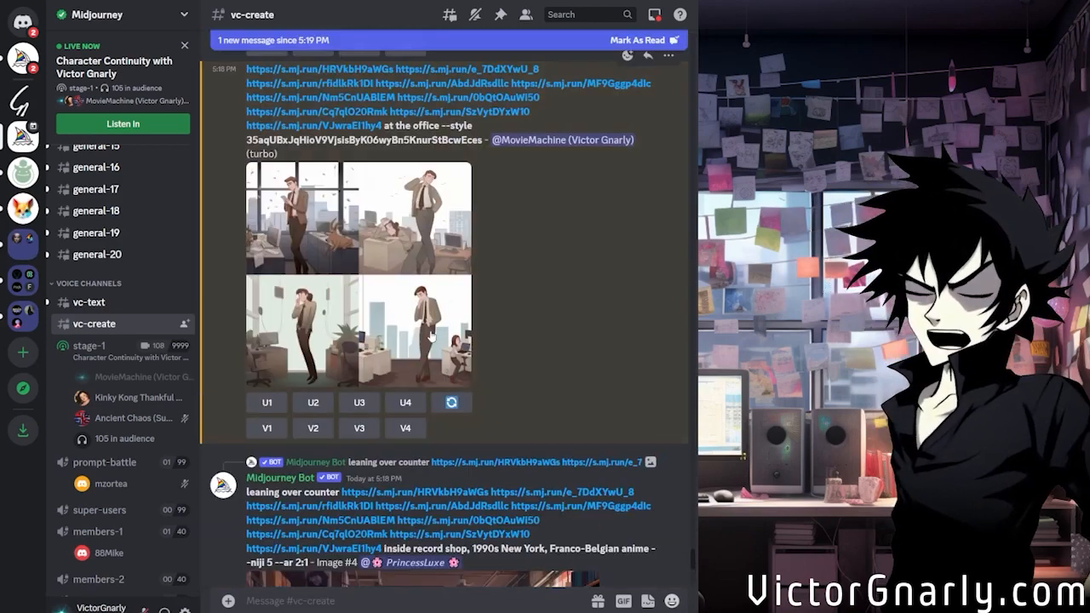
click(388, 339)
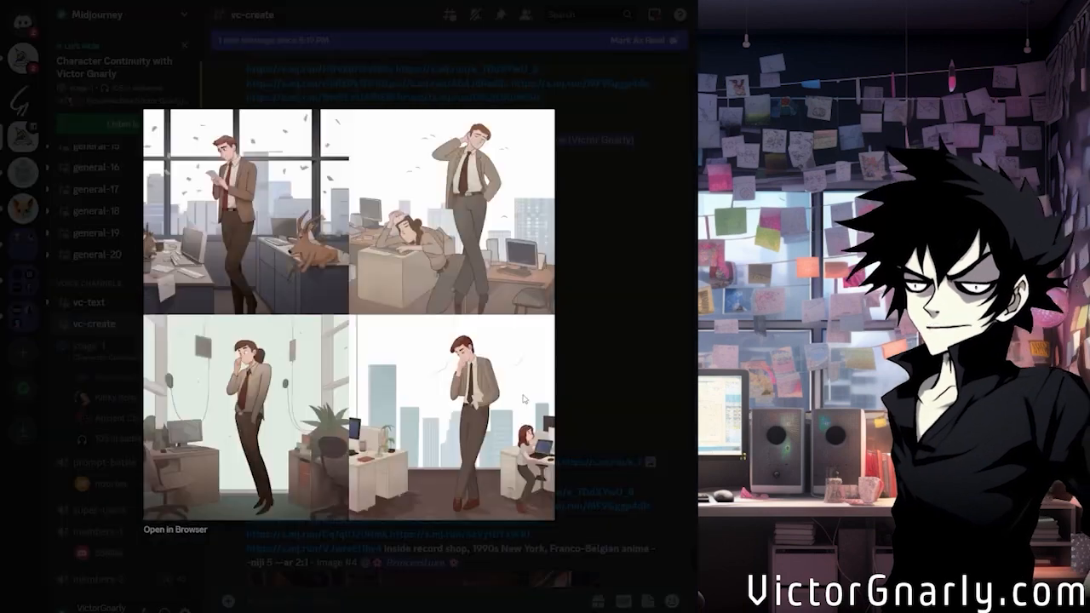
click(617, 355)
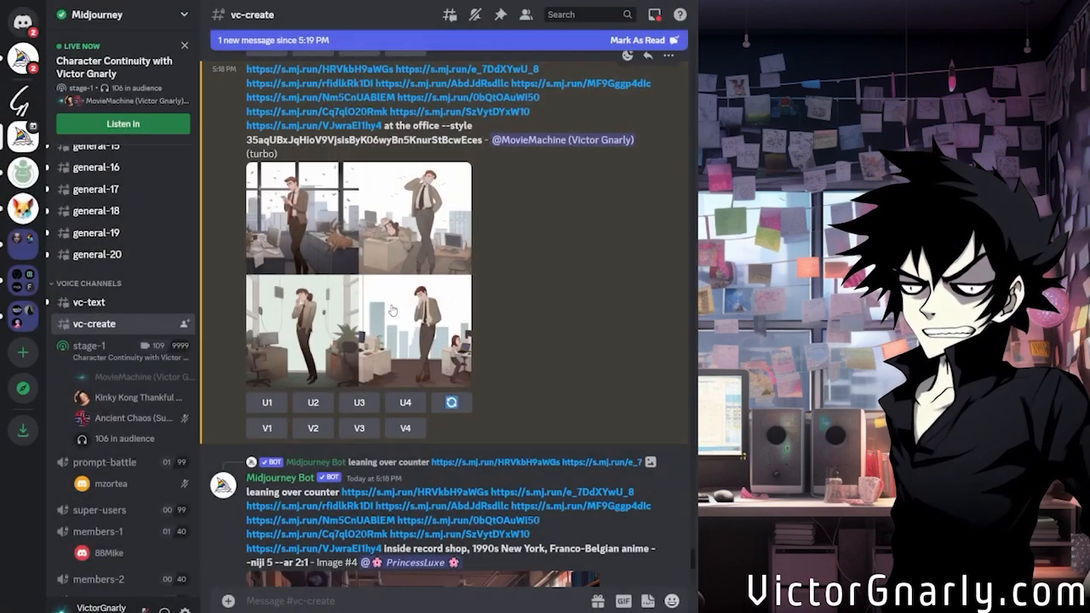
Copy "at the office --style" with its style code from the office message and paste it into a new /imagine prompt
drag(384, 125, 483, 137)
key(ctrl+c)
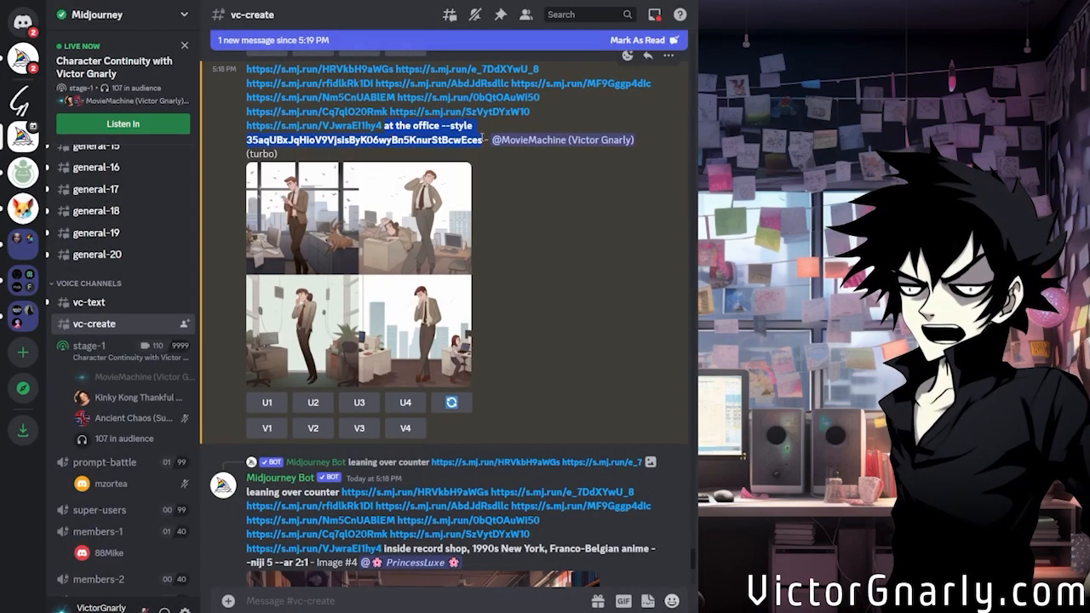
scroll(451, 358, down, 10)
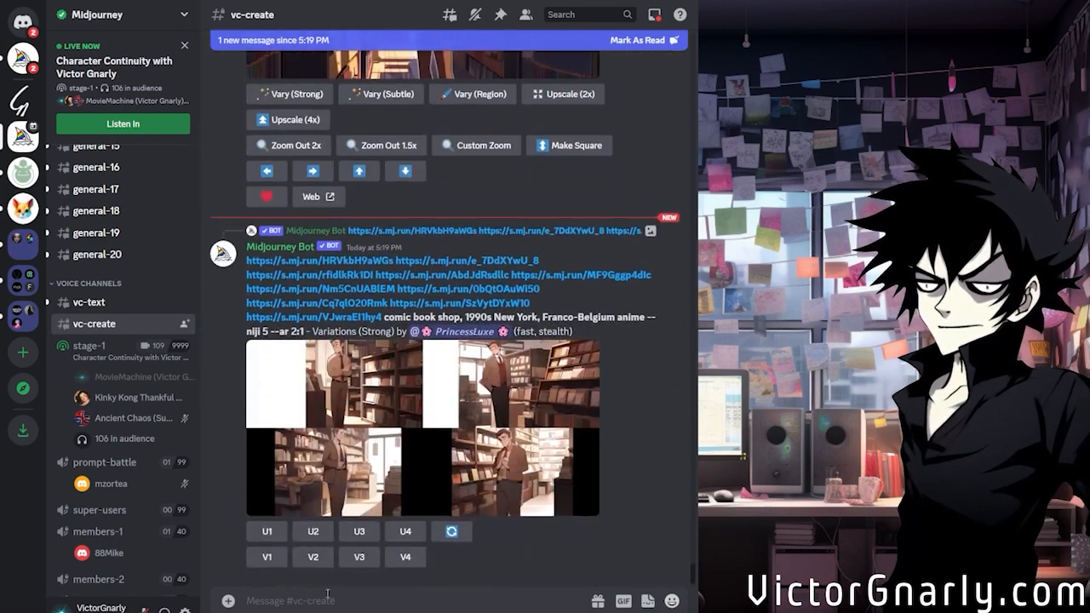
text(/im)
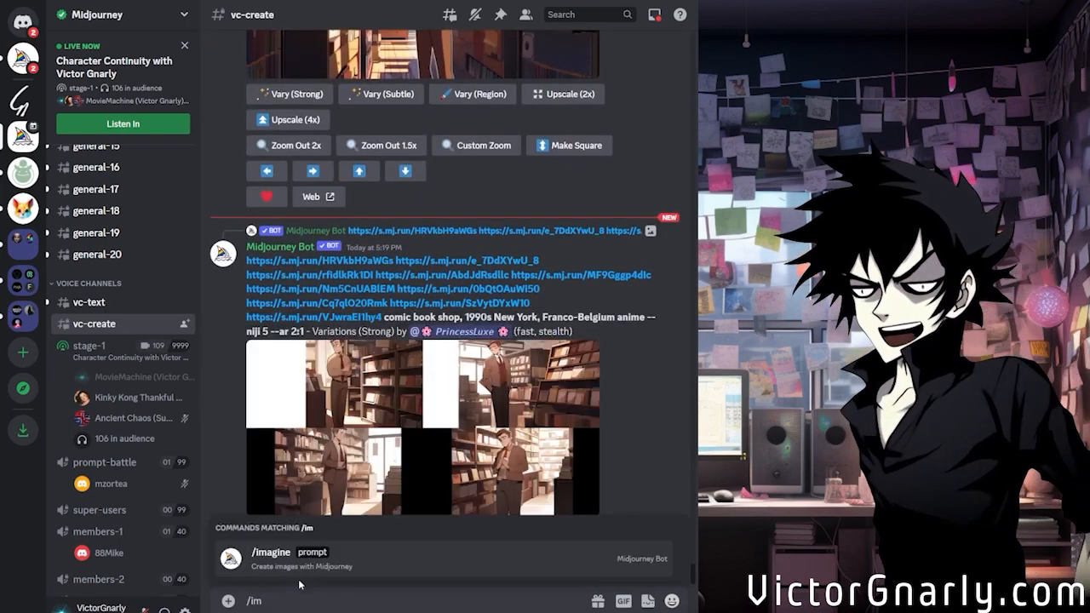
click(293, 554)
key(ctrl+v)
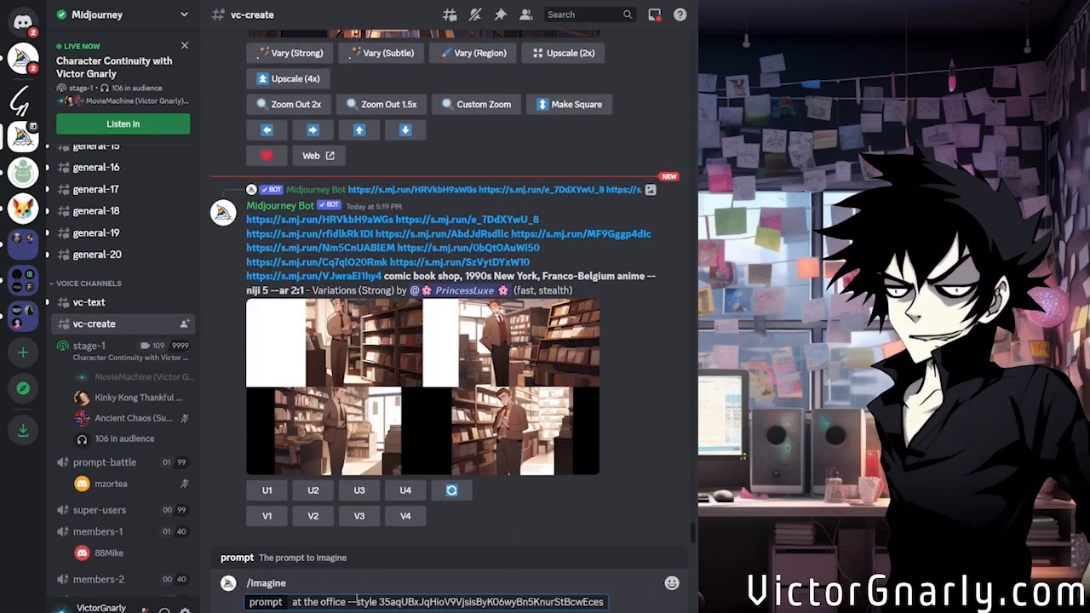
Insert ", him" after "at the office" and "1990s workplace," at the start of the prompt, and submit it
click(356, 602)
text(, him)
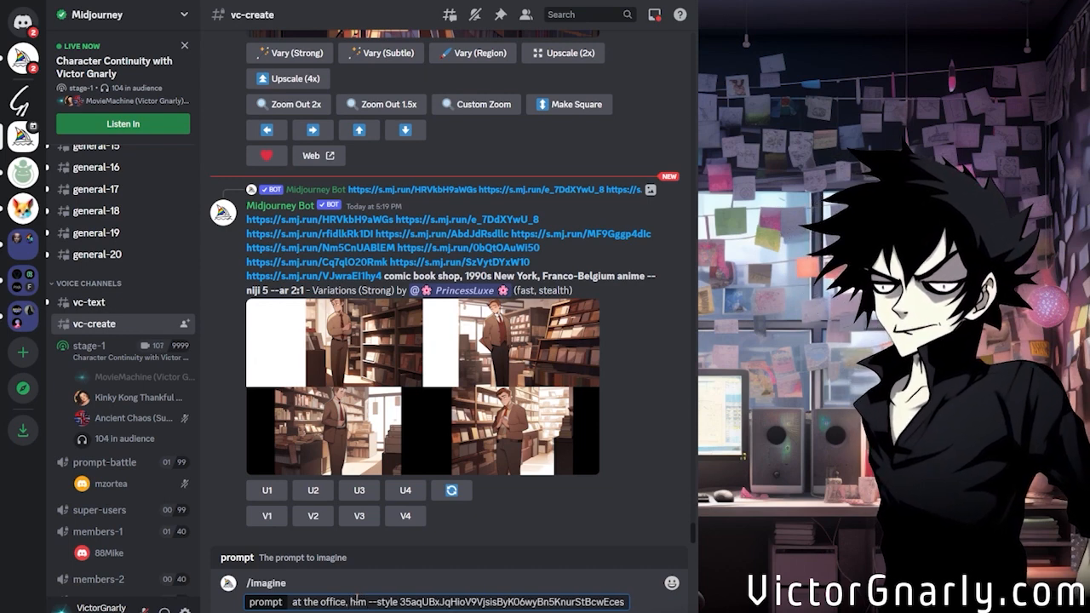
key(Left)
key(Left)
key(Left)
key(Left)
key(Left)
key(Left)
key(Left)
key(Left)
key(Left)
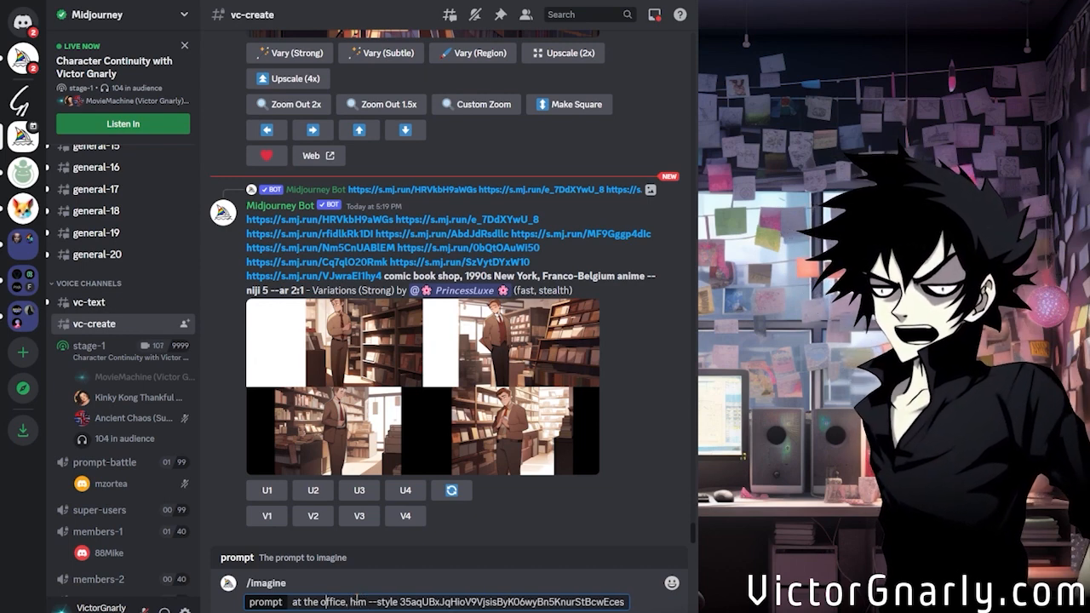
key(Left)
key(Left)
text(1990s work)
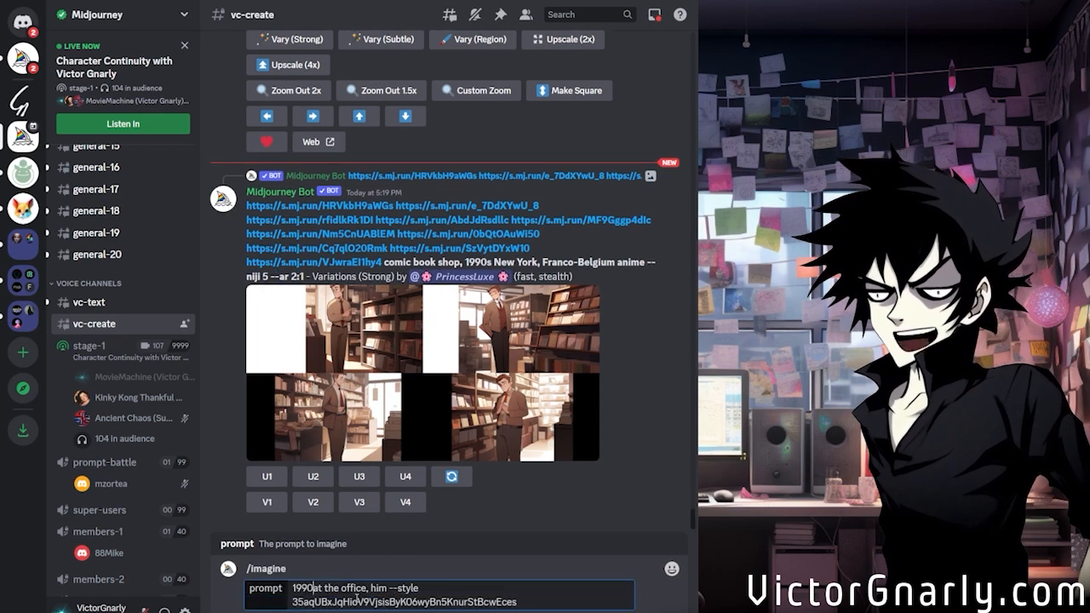
text(place,)
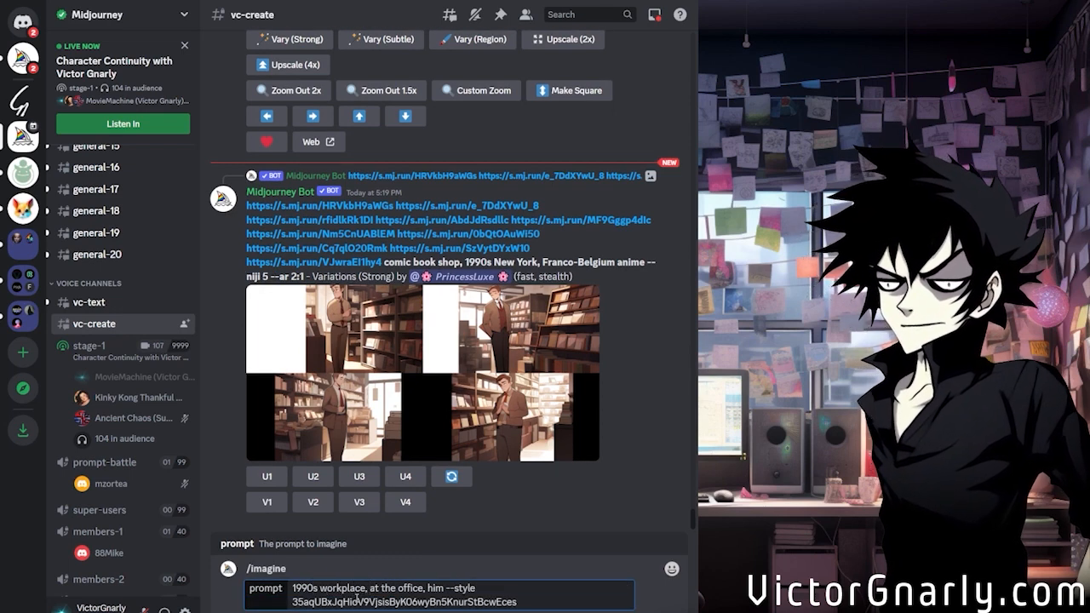
key(Return)
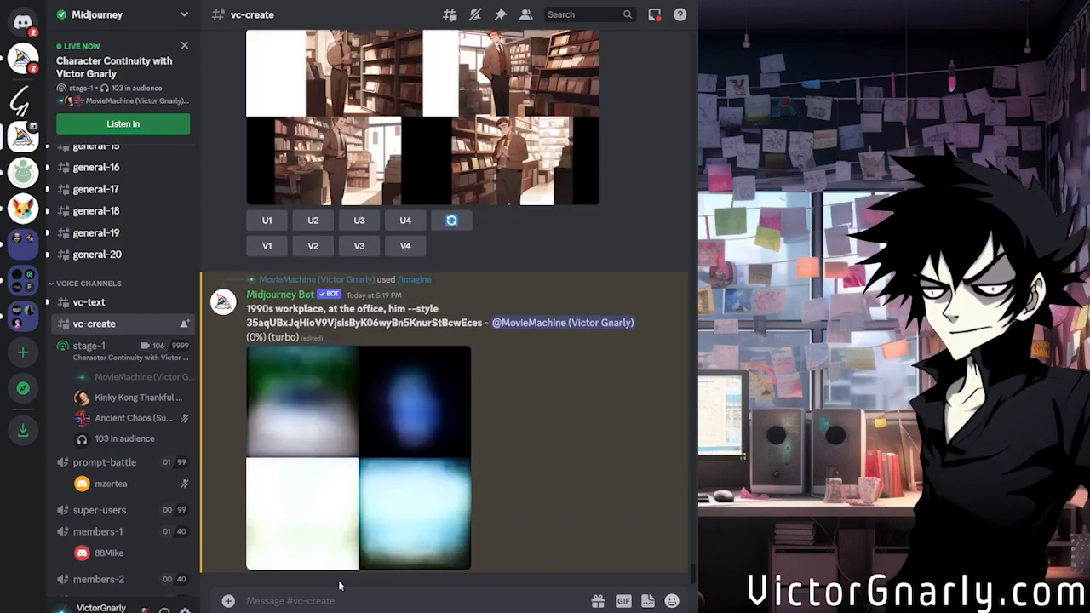
Find the upscaled record shop image of the man in the reddish-brown suit and examine it at full size
scroll(486, 331, up, 3)
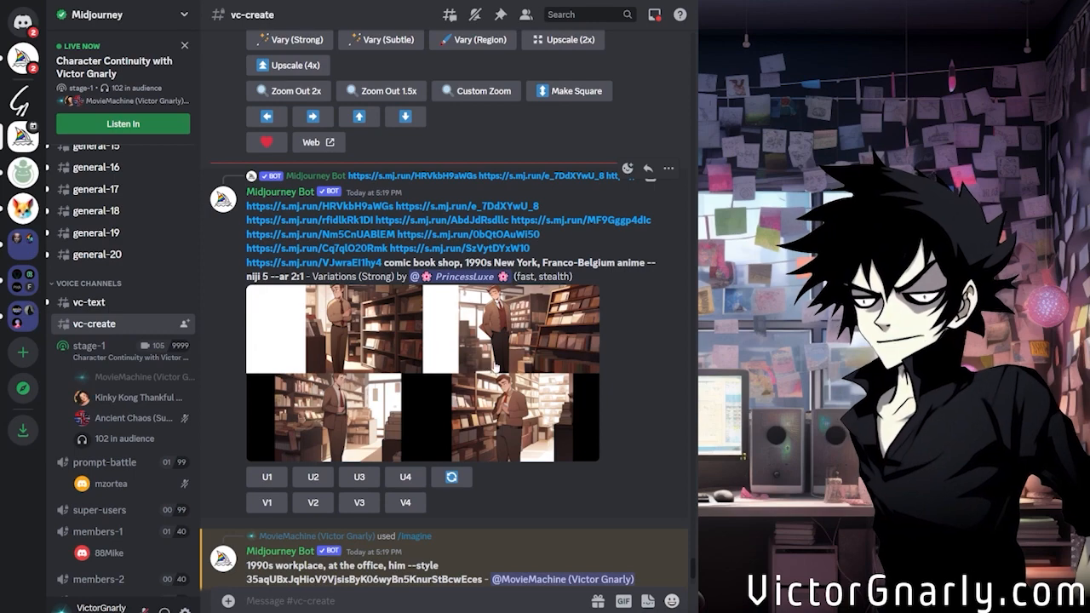
scroll(494, 364, up, 3)
scroll(494, 364, up, 2)
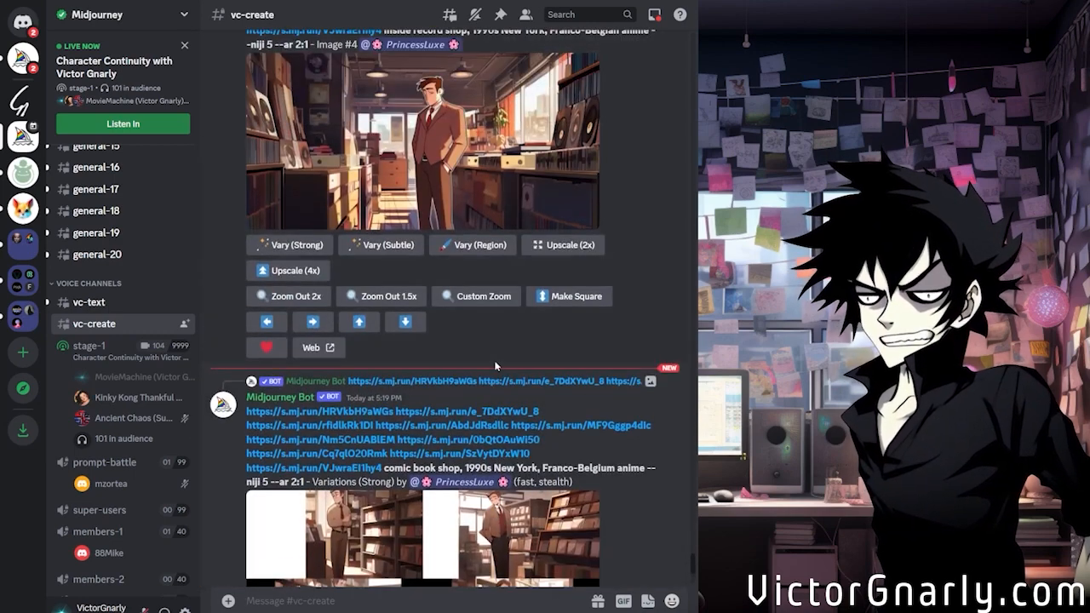
scroll(496, 366, up, 5)
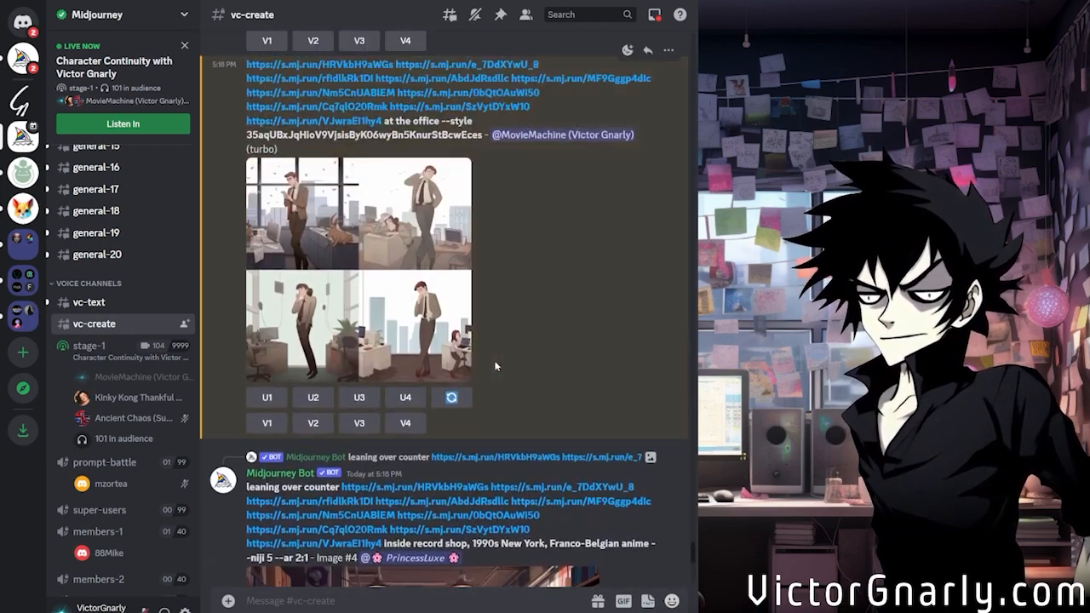
scroll(496, 367, down, 2)
click(473, 461)
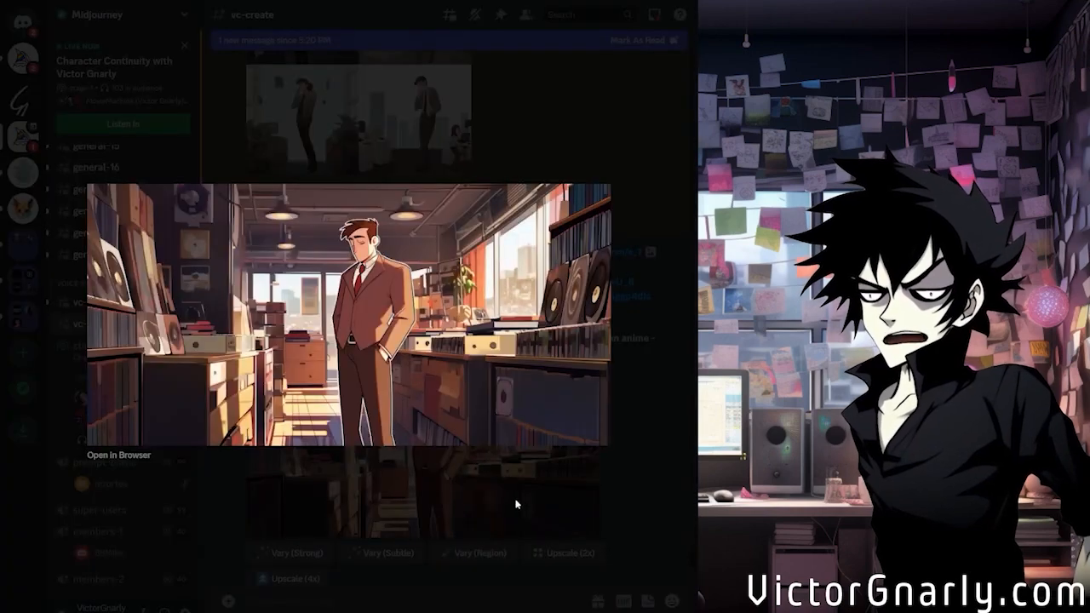
click(464, 504)
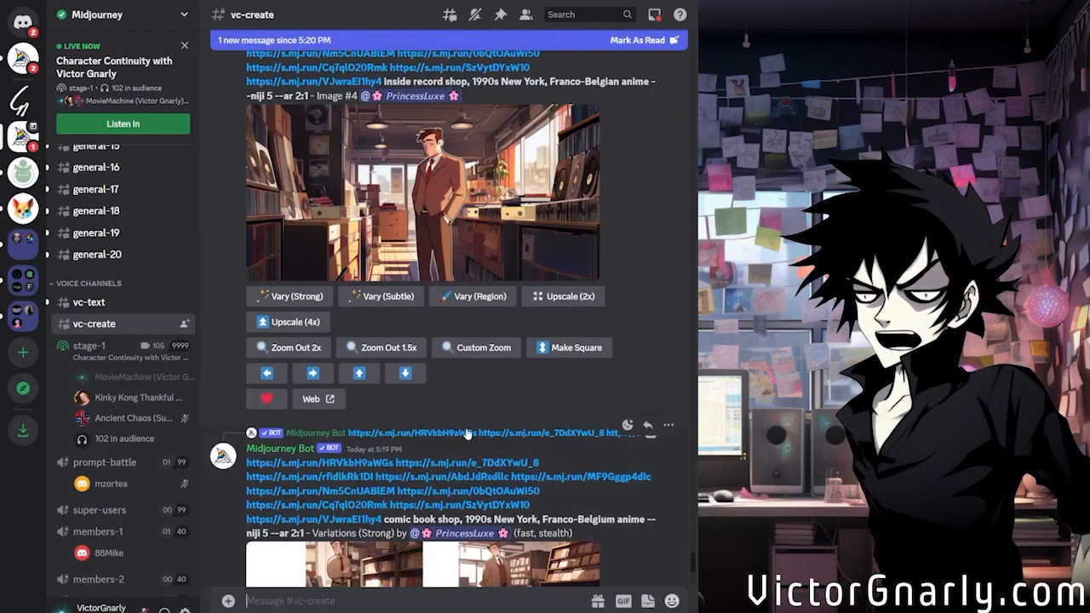
Find the earlier upscaled record shop image in the channel and examine it at full size
scroll(467, 430, up, 10)
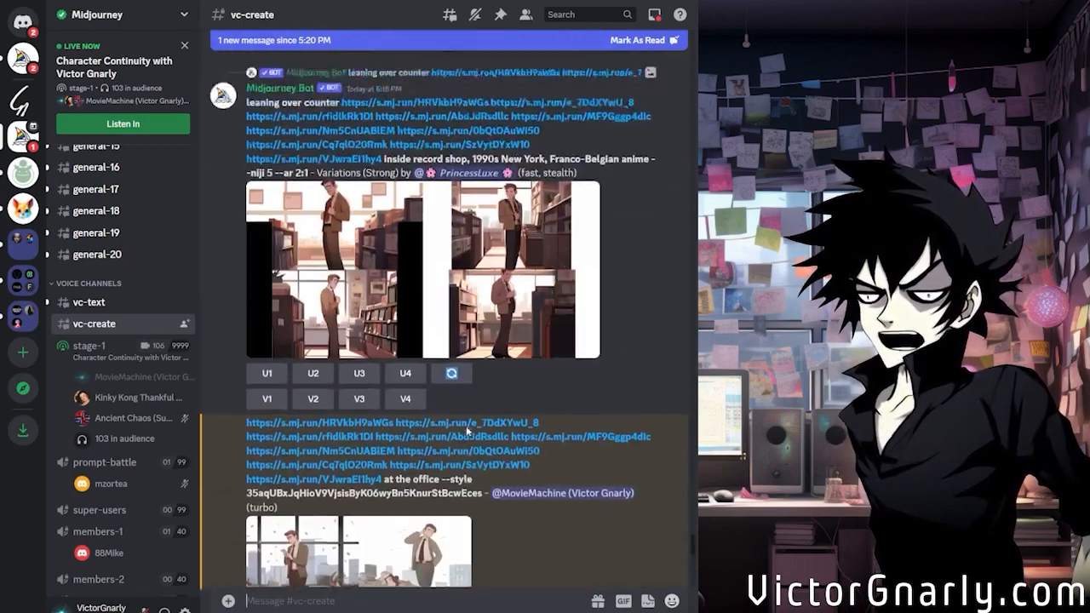
scroll(466, 426, up, 15)
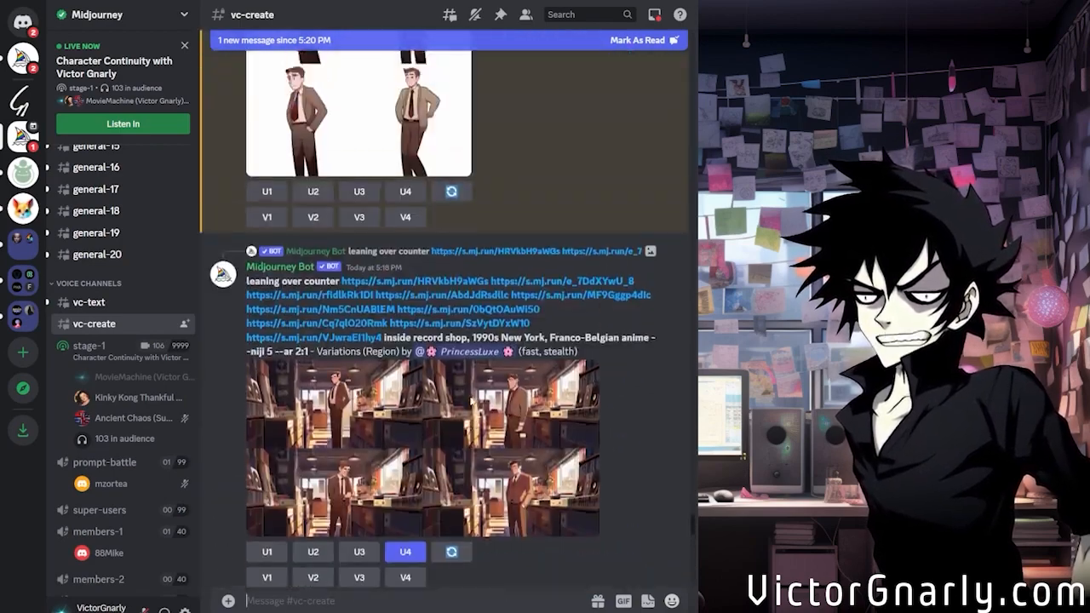
scroll(467, 426, down, 10)
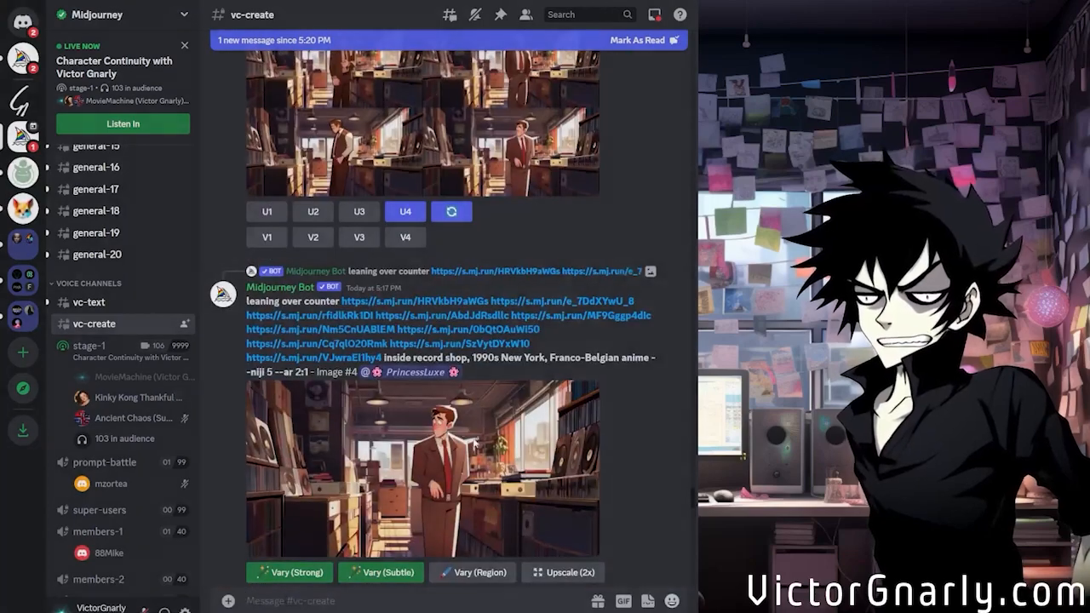
click(487, 466)
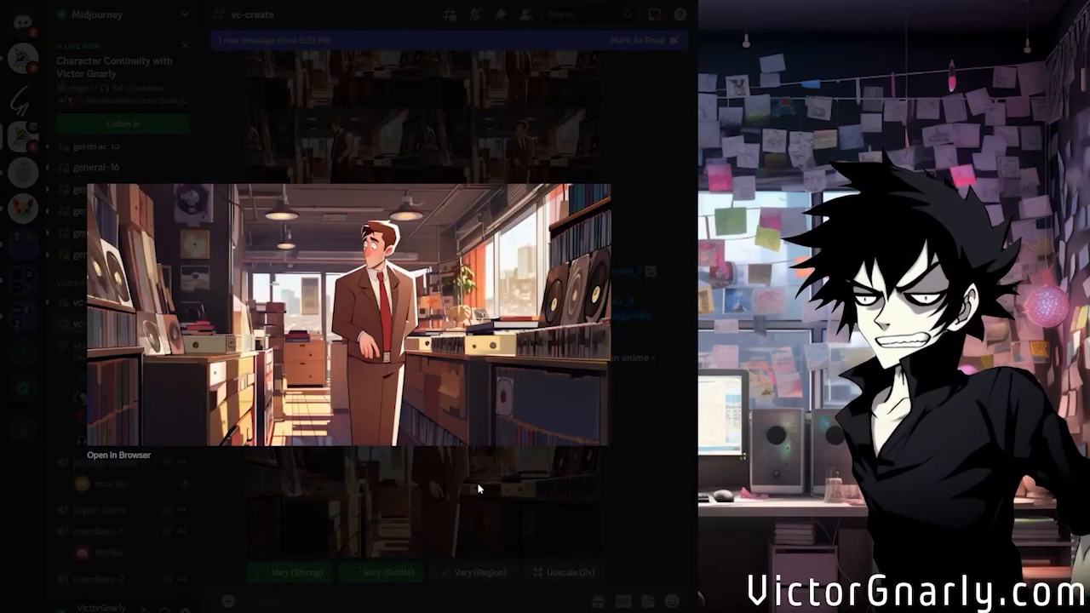
click(479, 489)
Examine the Variations (Subtle) record shop grid and the Variations (Strong) comic book shop grid at full size
scroll(302, 506, down, 2)
scroll(305, 494, down, 10)
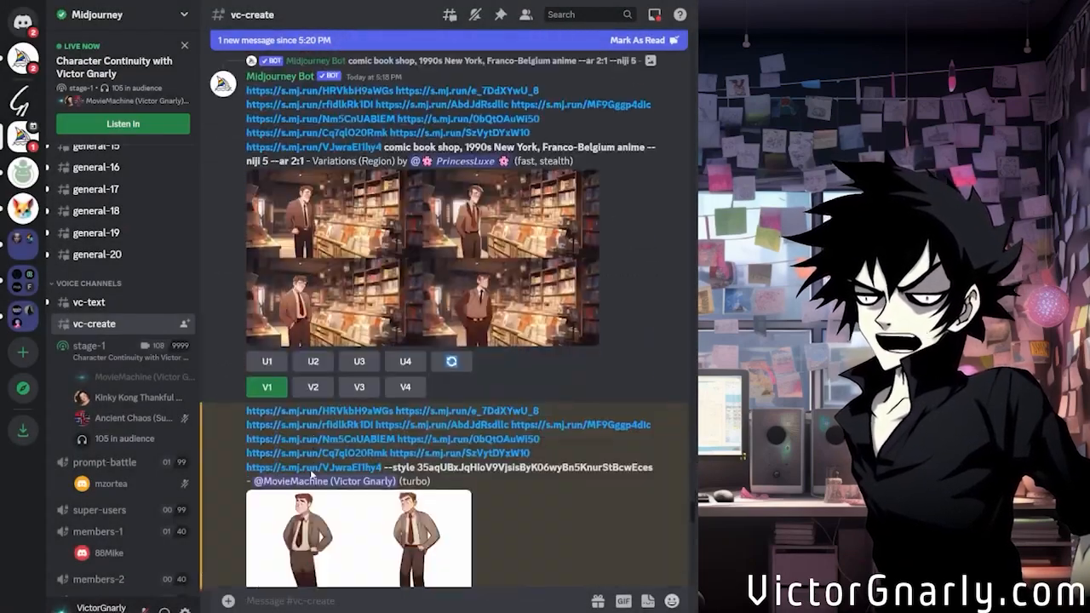
scroll(324, 464, up, 2)
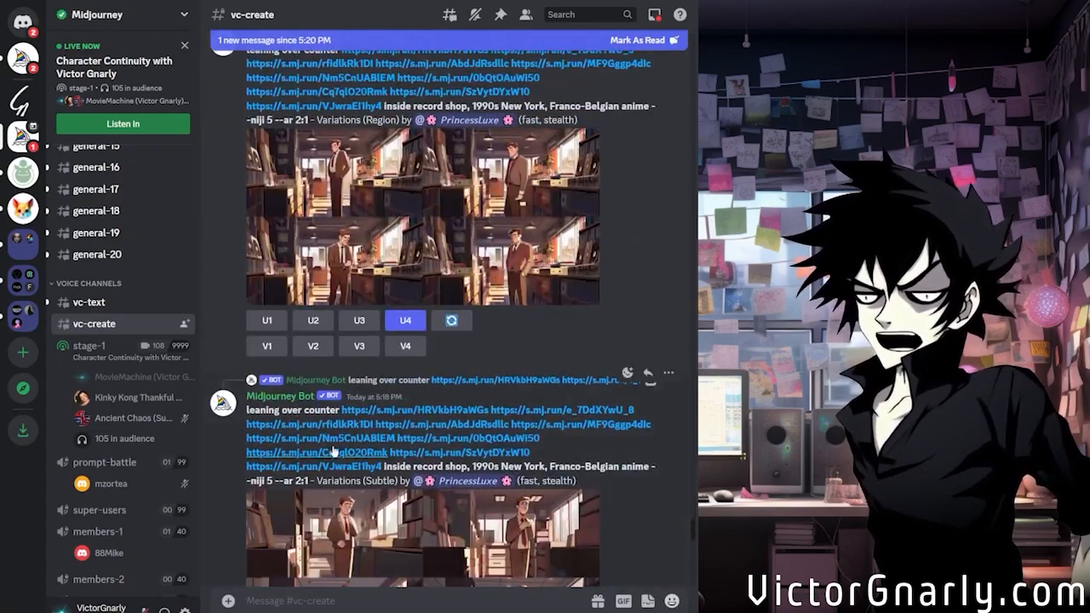
scroll(341, 451, down, 2)
click(452, 484)
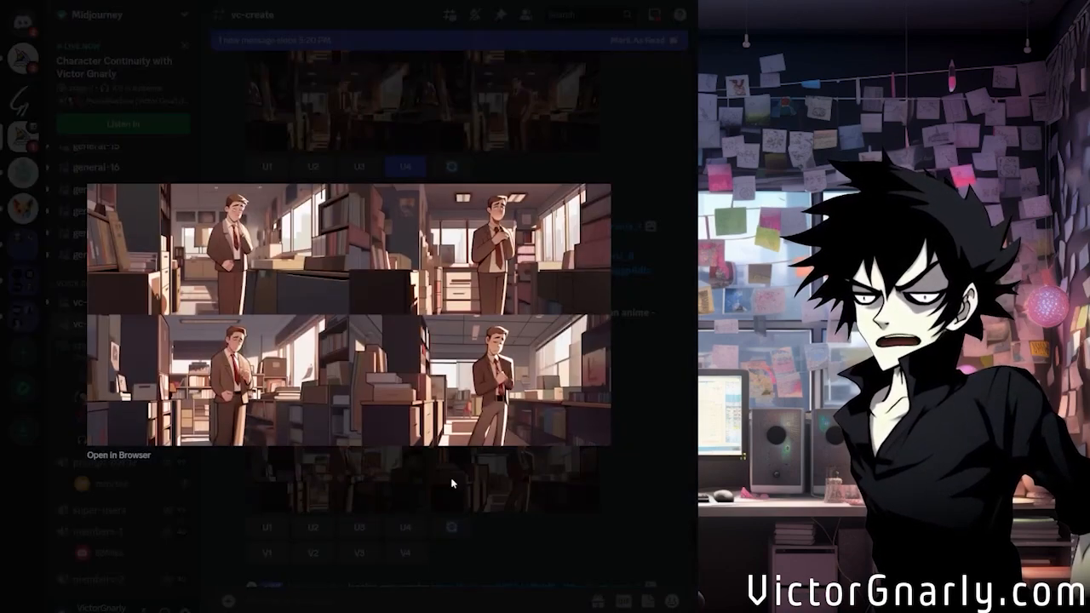
click(501, 505)
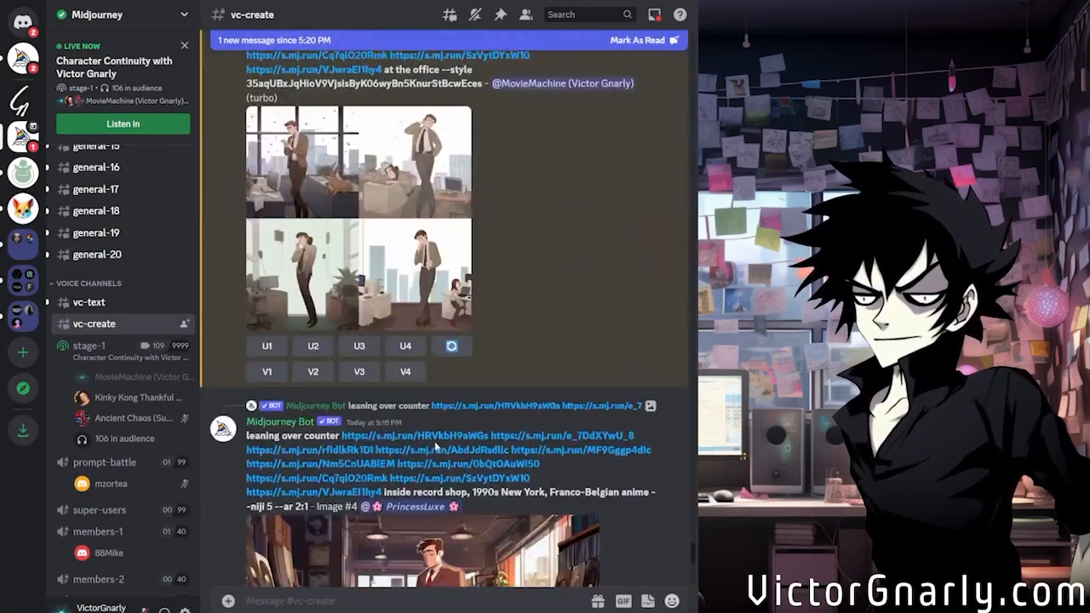
click(435, 390)
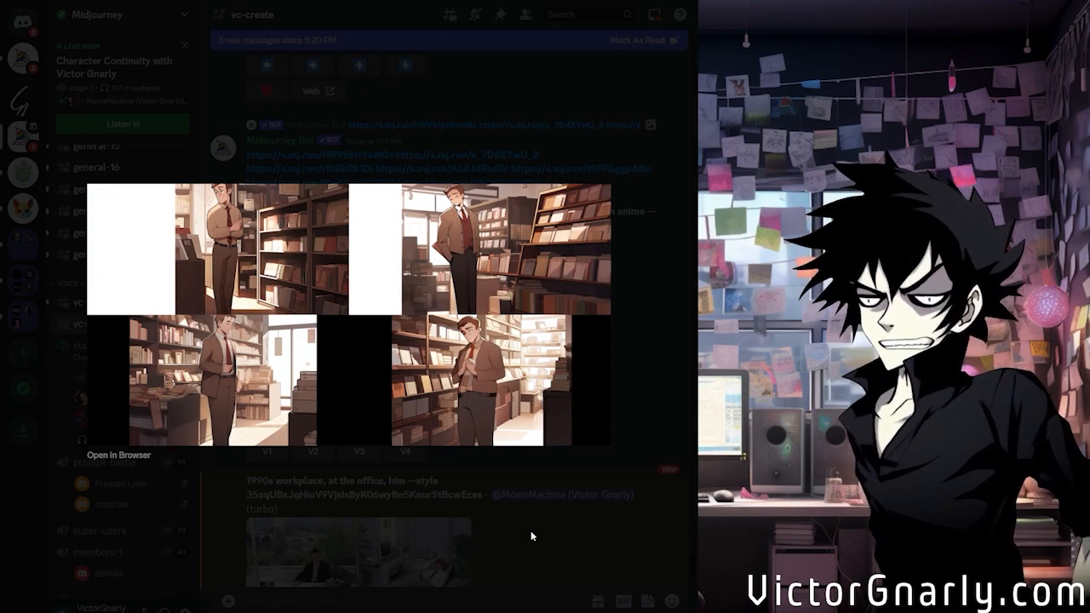
click(534, 539)
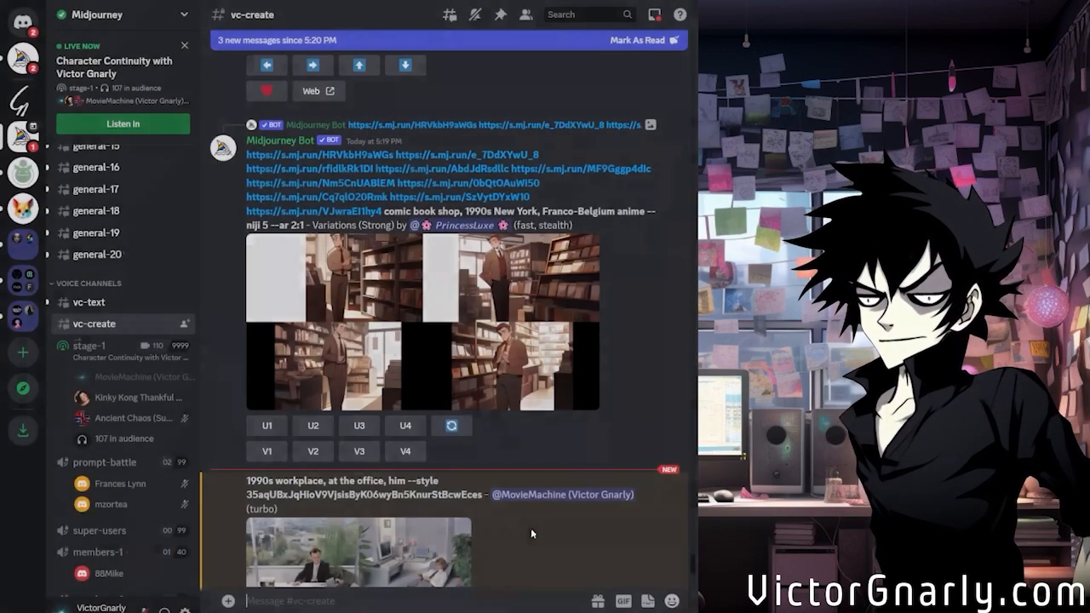
Compare the region, subtle and strong record shop variations with the custom-style office images in the channel
scroll(513, 509, up, 2)
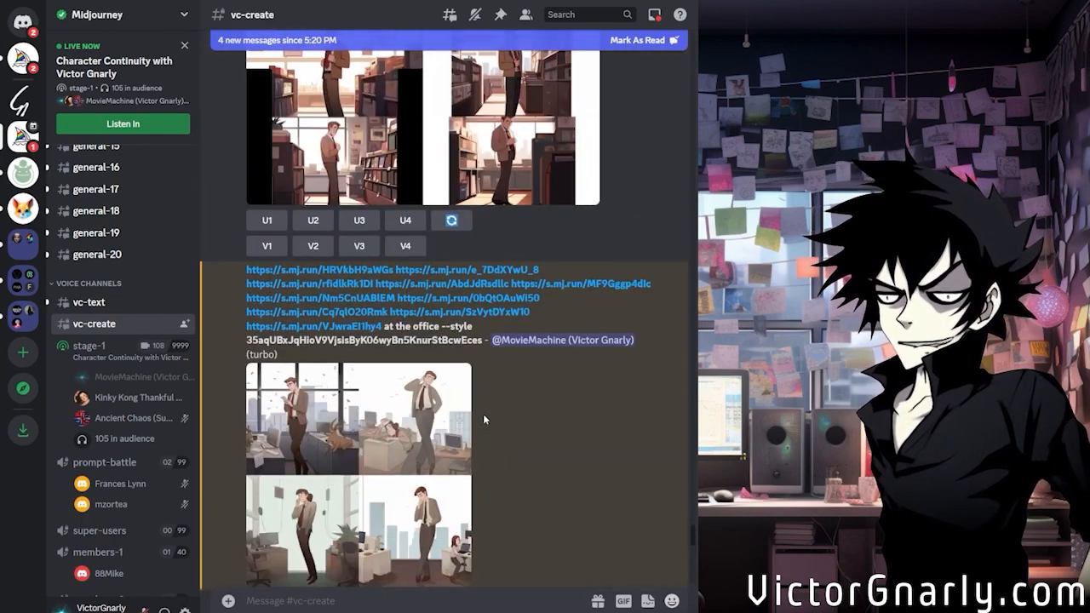
scroll(482, 414, up, 5)
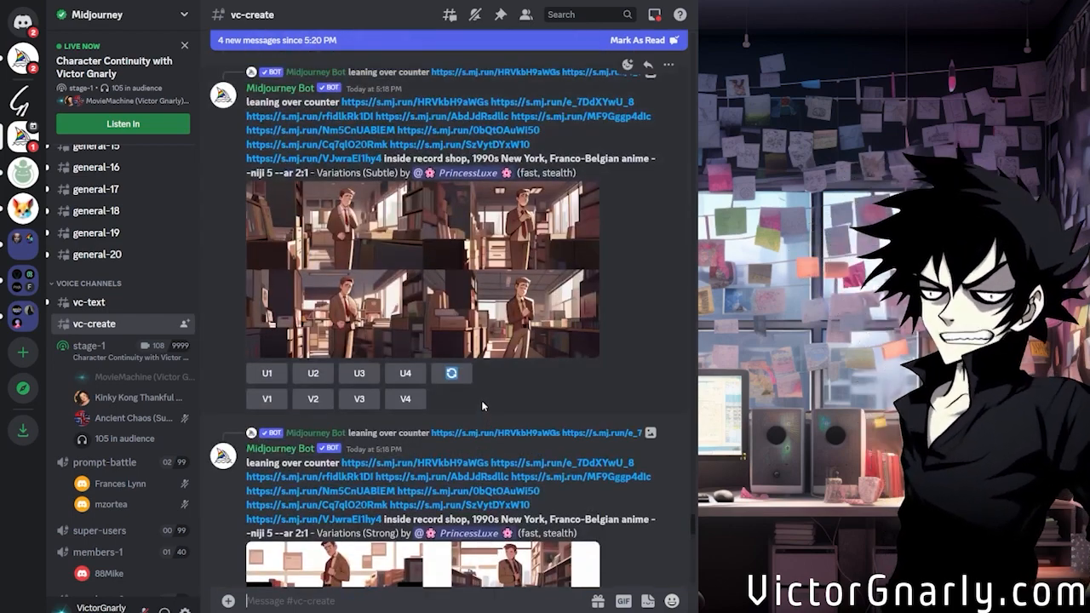
scroll(481, 407, up, 1)
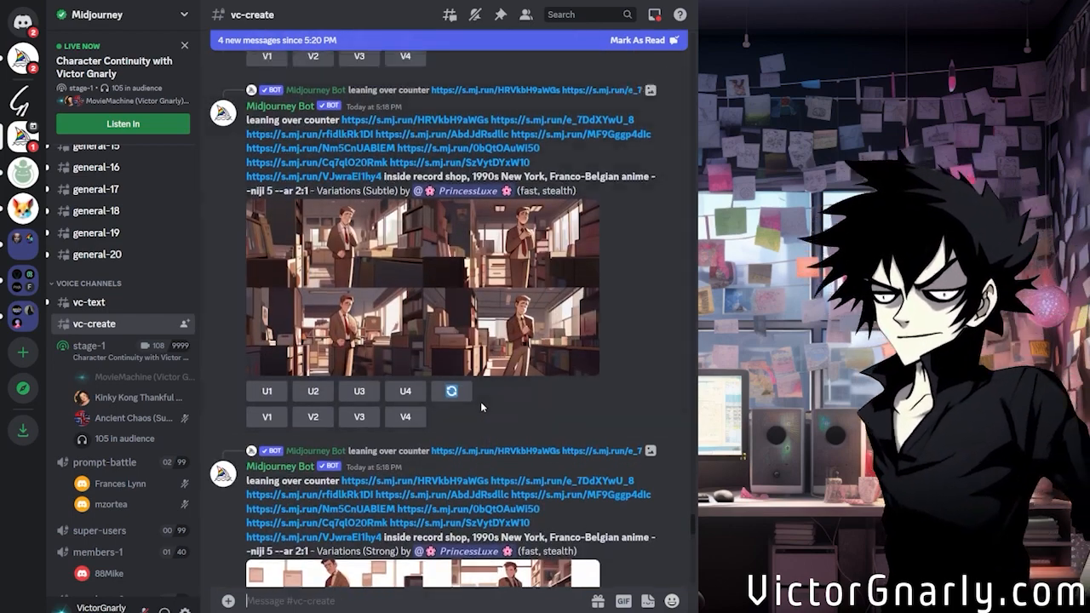
scroll(480, 401, up, 3)
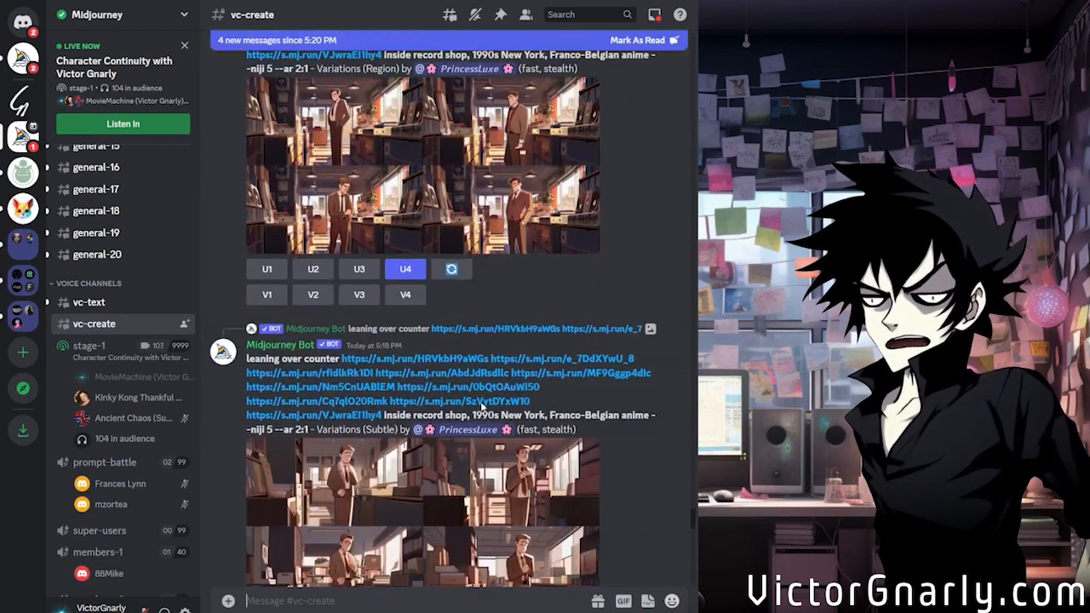
scroll(482, 407, down, 7)
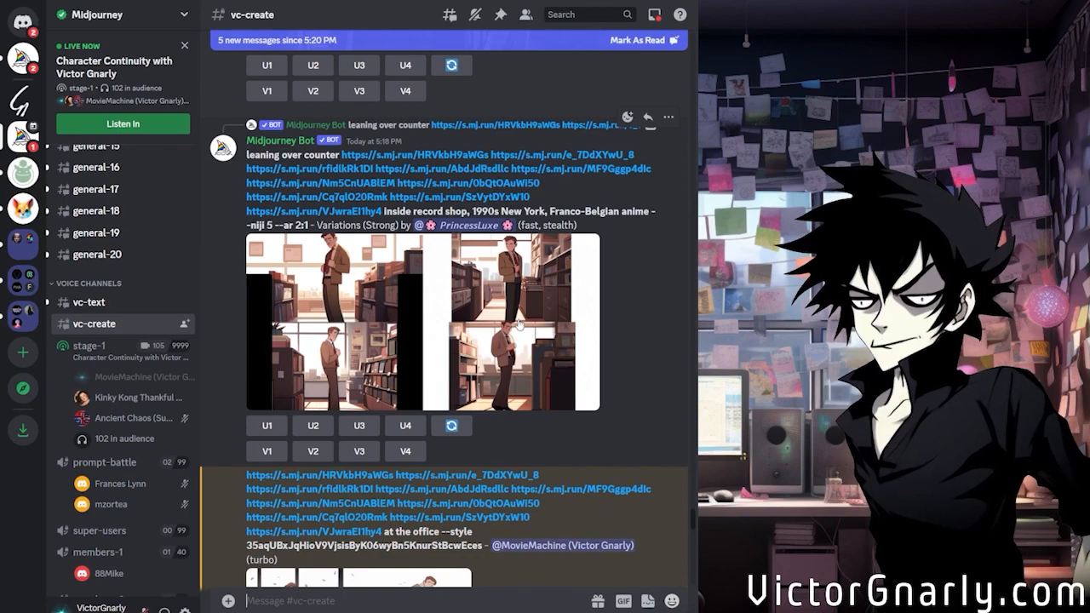
scroll(515, 342, up, 1)
scroll(516, 347, down, 4)
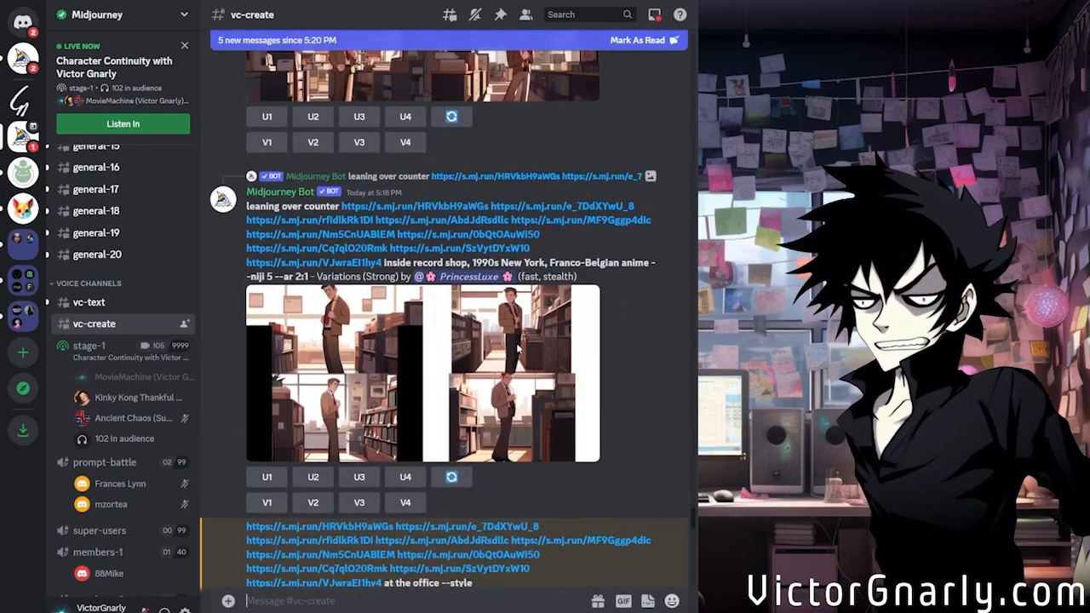
scroll(517, 349, up, 5)
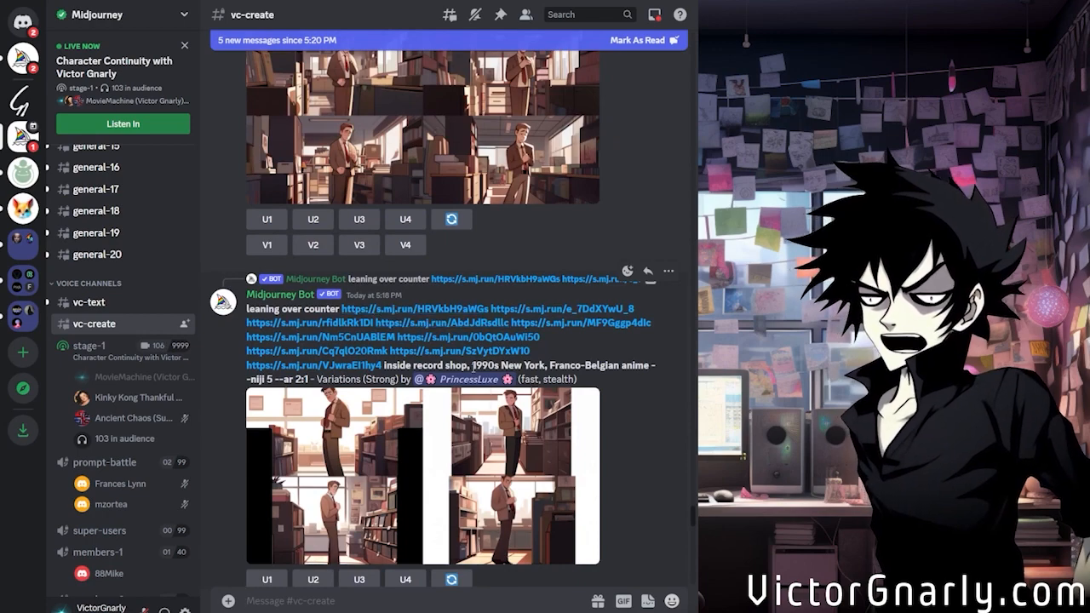
scroll(475, 365, down, 9)
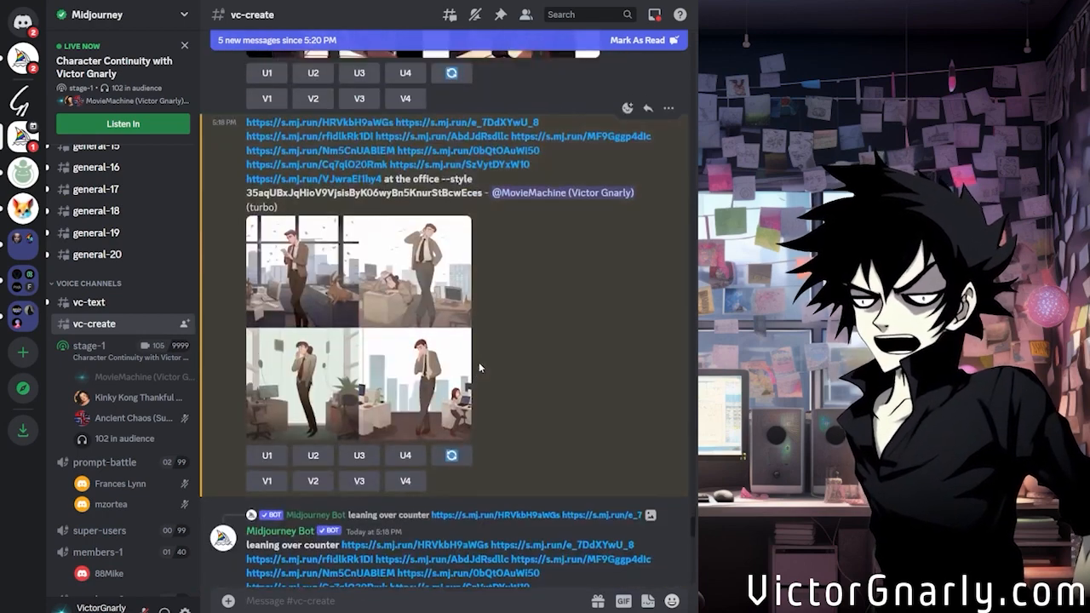
scroll(479, 362, up, 5)
scroll(495, 364, up, 10)
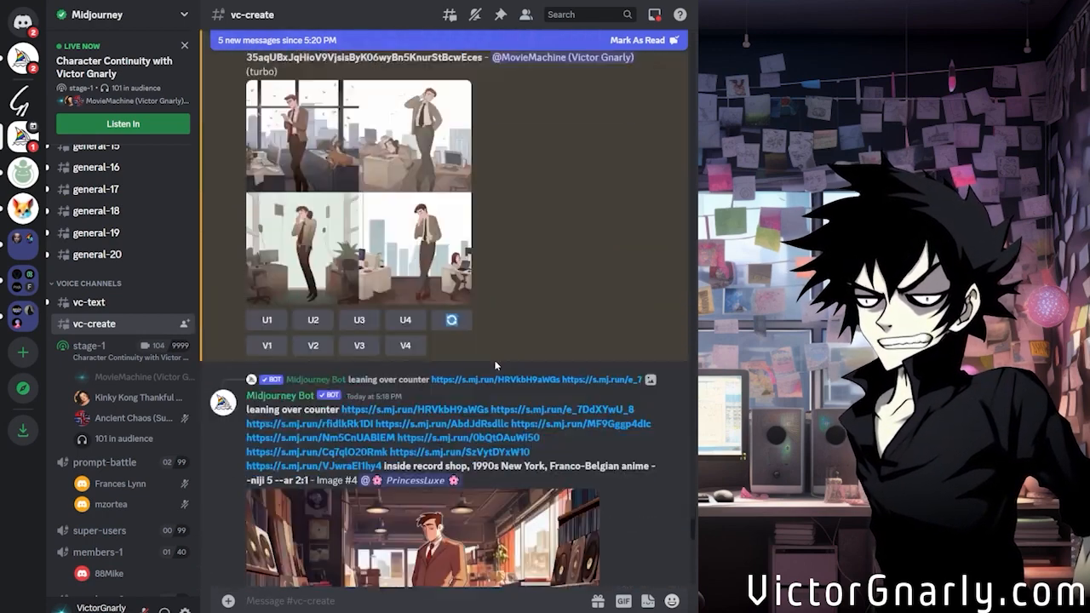
Review the image grid generated from the "1990s workplace, at the office, him" prompt
scroll(483, 272, down, 10)
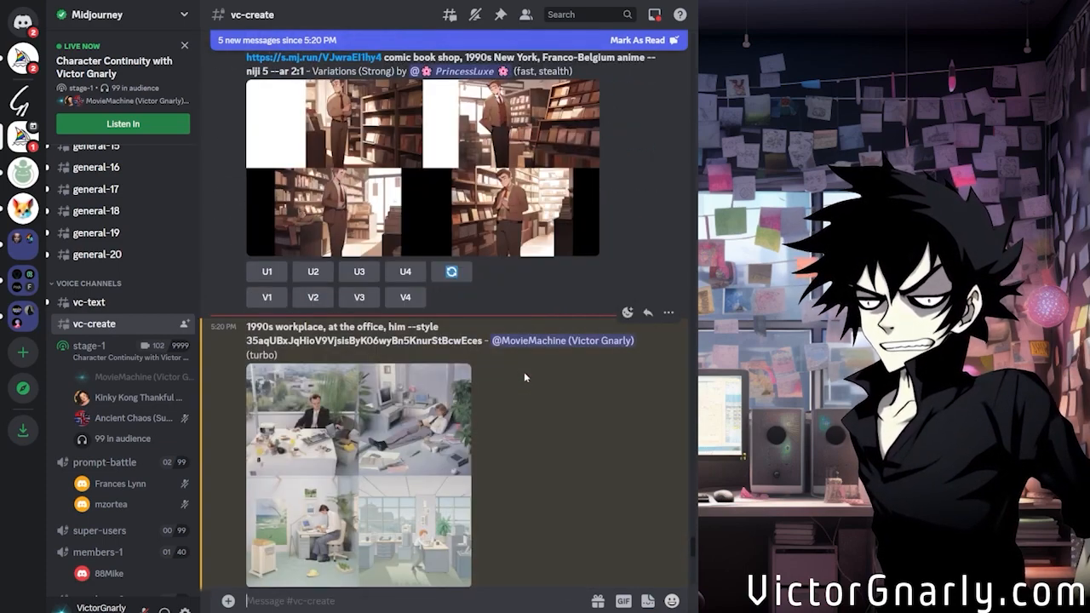
scroll(523, 371, down, 3)
scroll(525, 368, up, 2)
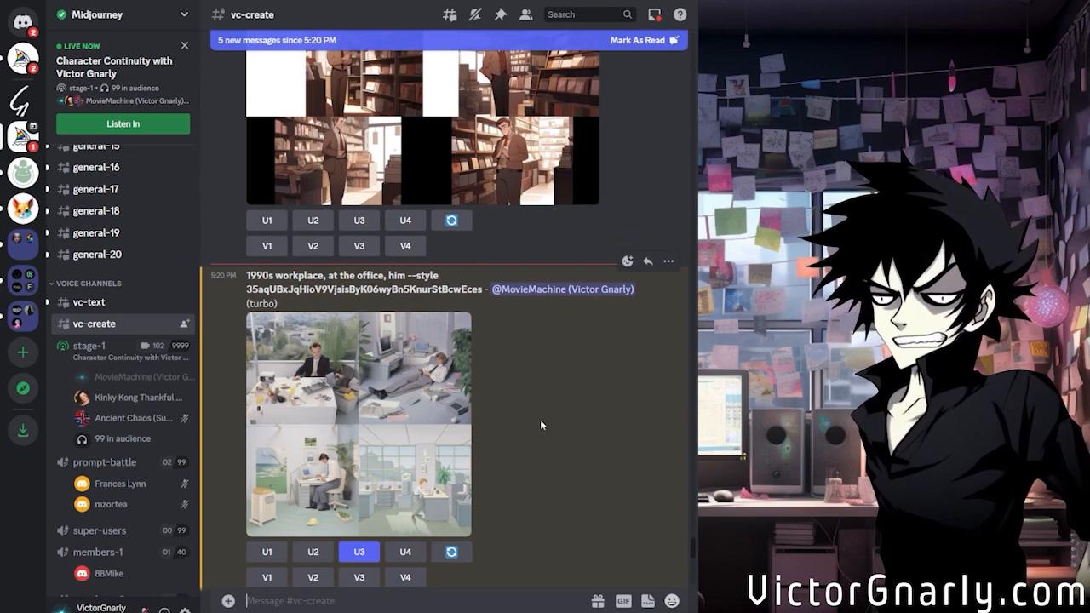